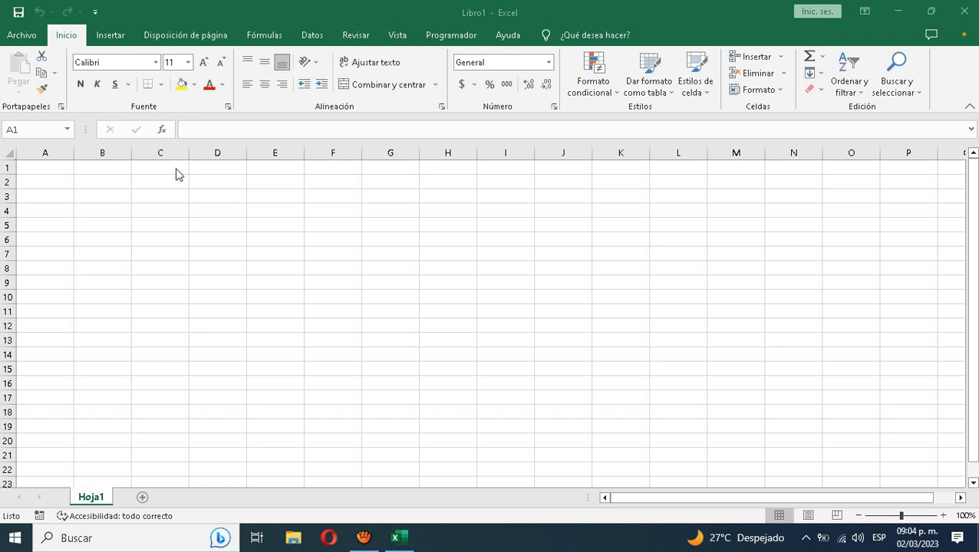
Enter the headers NO., Nombre and edad in cells A2 to C2
click(88, 190)
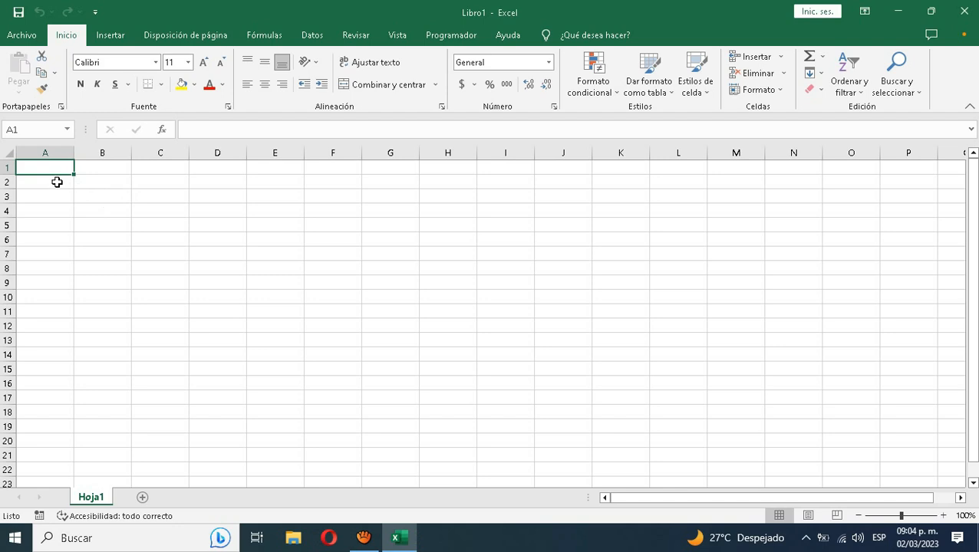
click(55, 179)
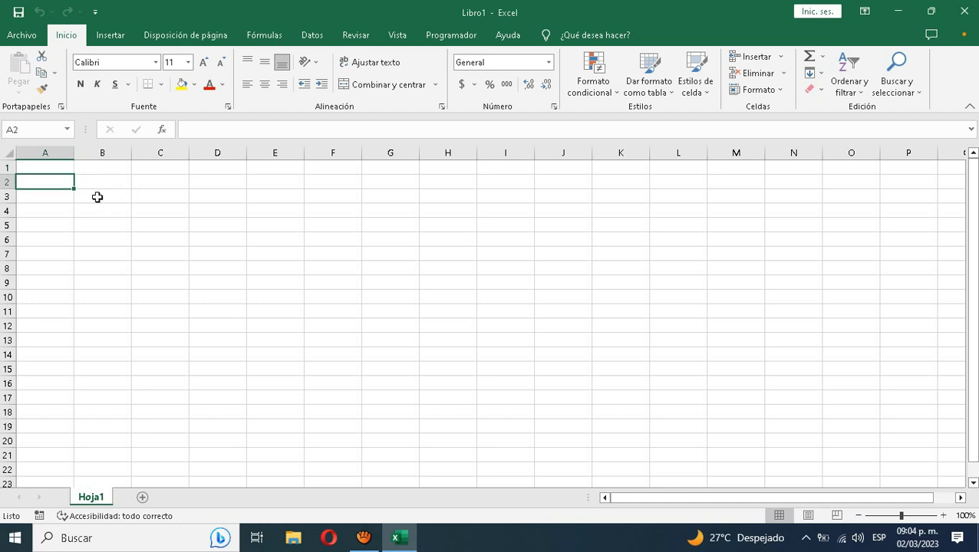
text(NO..)
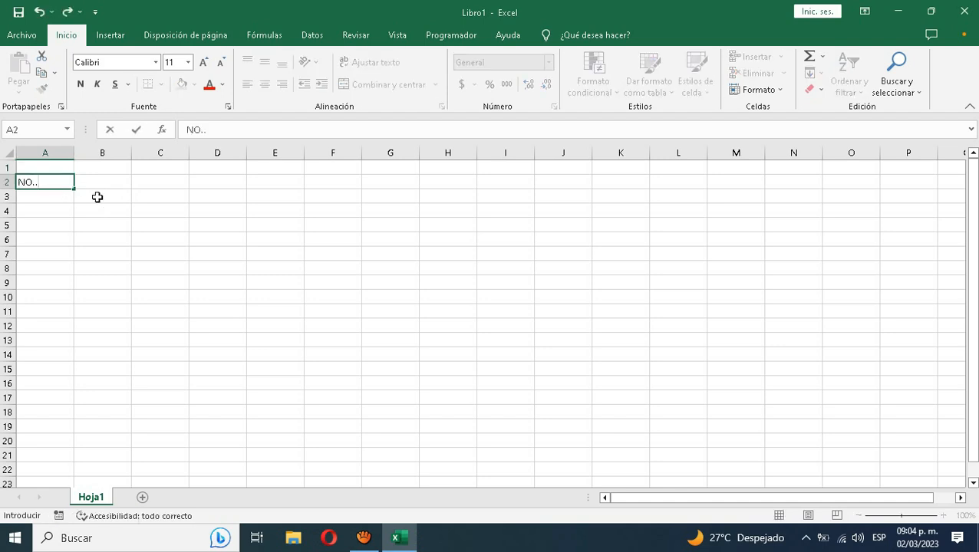
key(Tab)
text(Nombre)
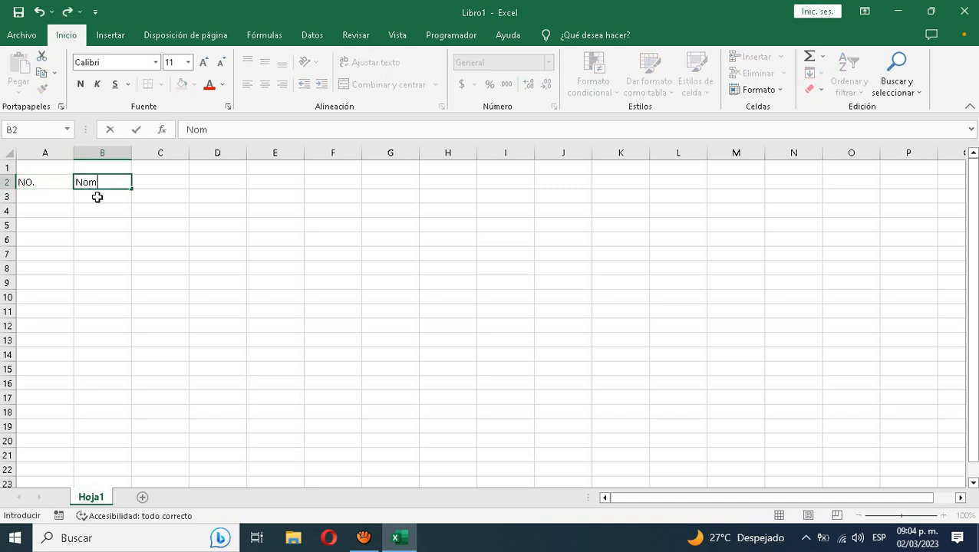
key(Tab)
text(edad)
key(Return)
Centre the headers in A2:C2 both vertically and horizontally
key(Up)
key(shift+Left)
key(shift+Left)
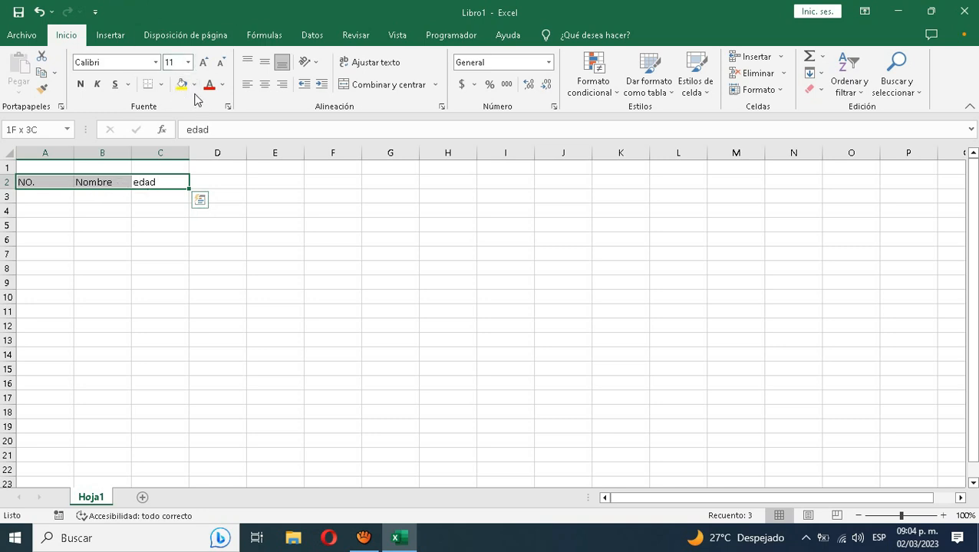
click(264, 64)
click(265, 85)
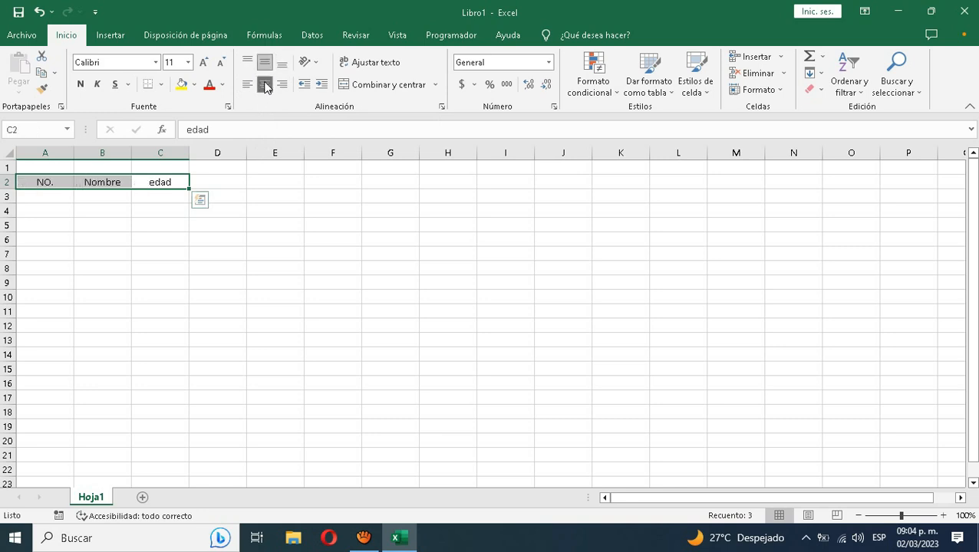
Format the headers in A2:C2 with yellow fill, red bold italic text and font size 14
click(182, 87)
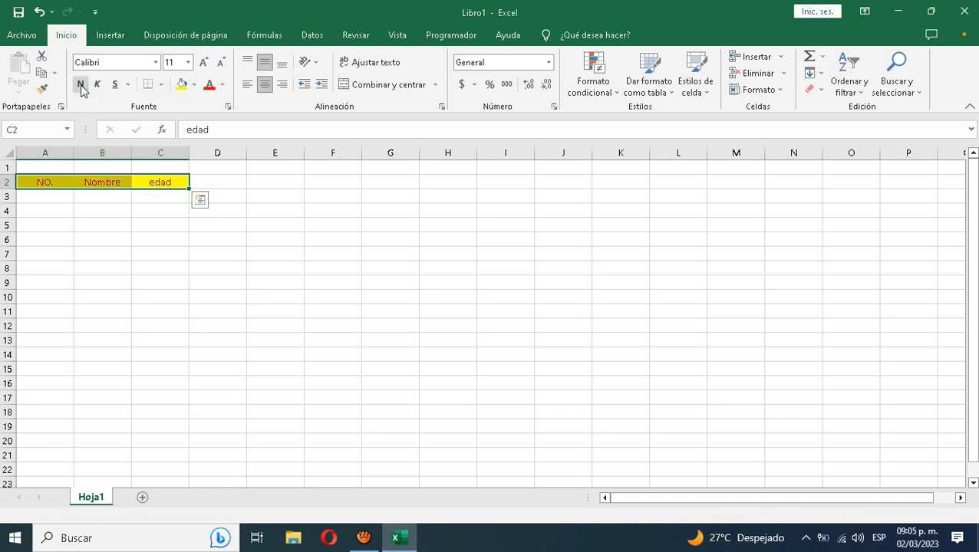
click(80, 85)
click(97, 85)
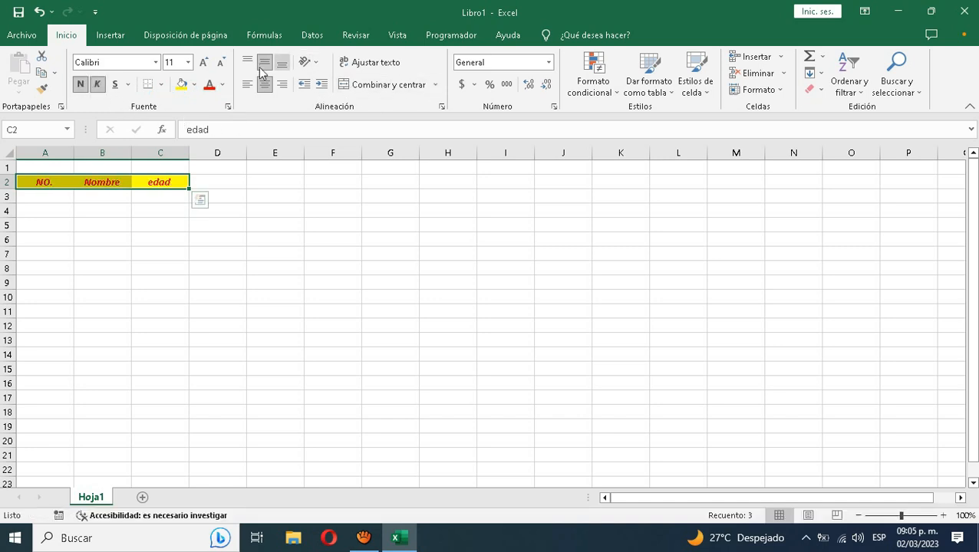
click(203, 62)
click(204, 62)
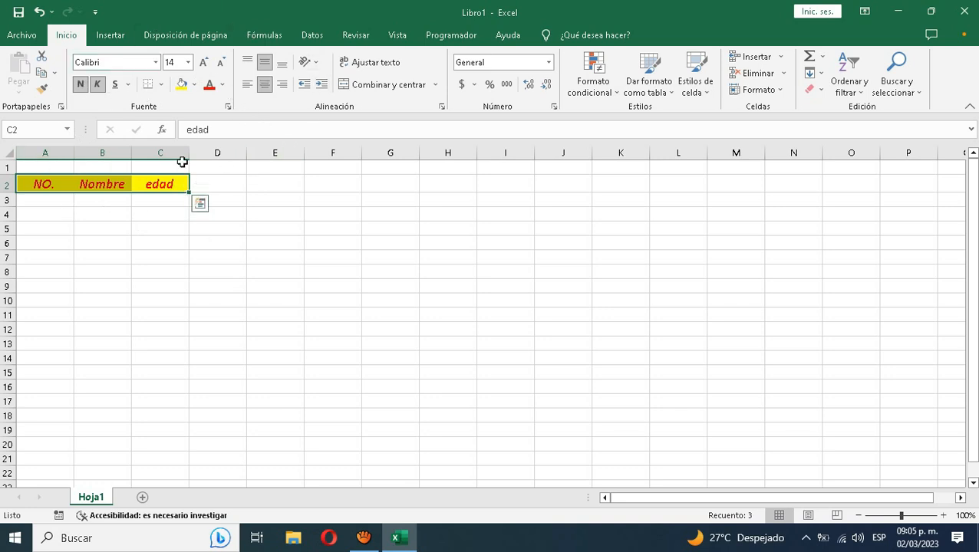
Draw a bevelled rectangle shape about 1.03 cm high and 1.54 cm wide across columns D and E, around rows 5 to 7
click(152, 213)
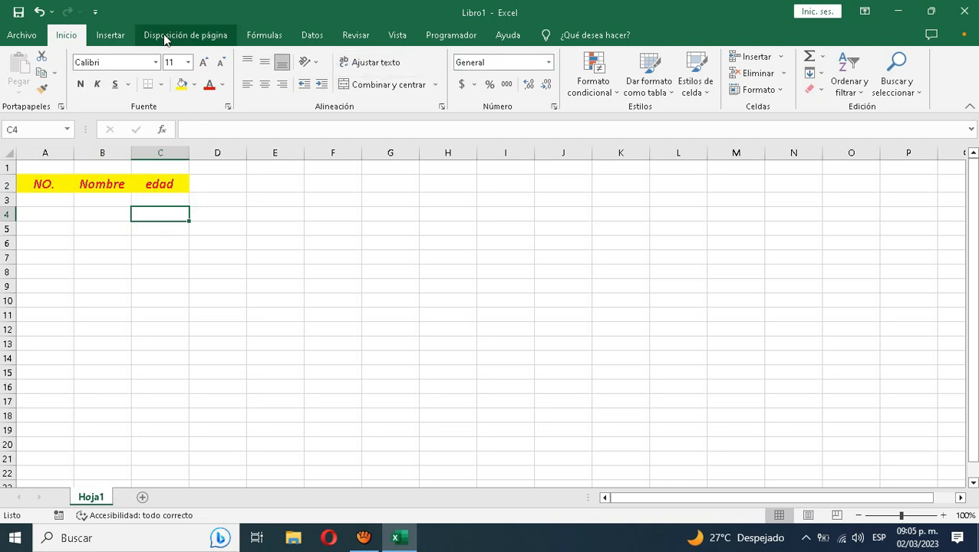
click(113, 38)
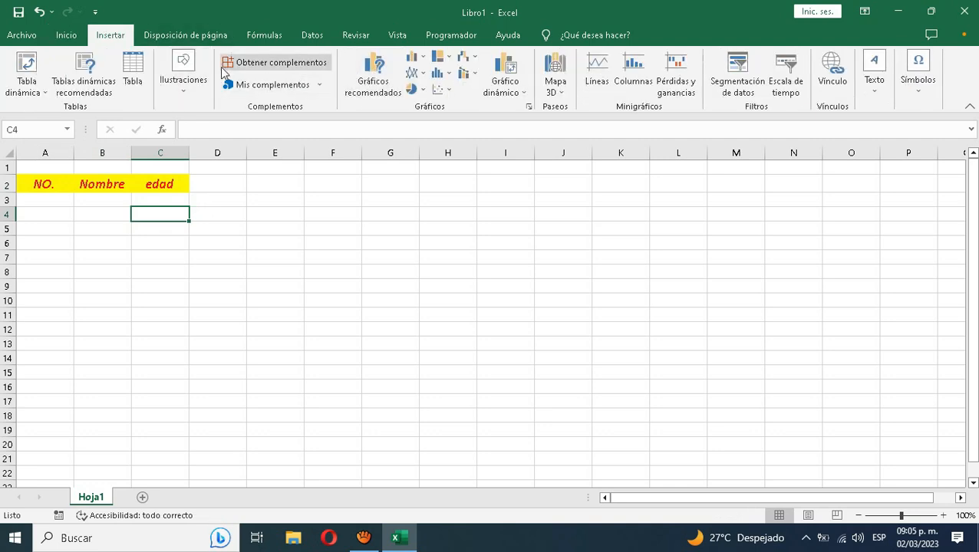
click(186, 73)
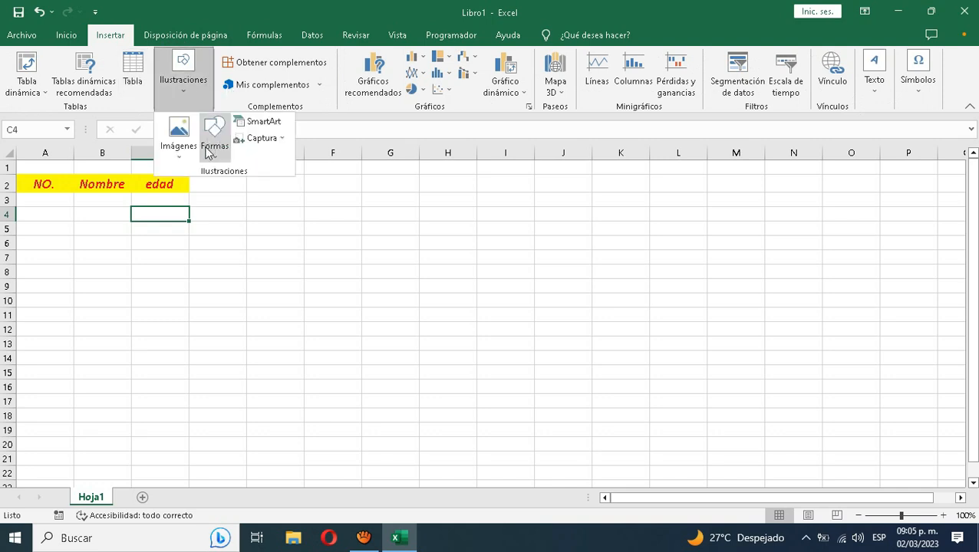
click(215, 157)
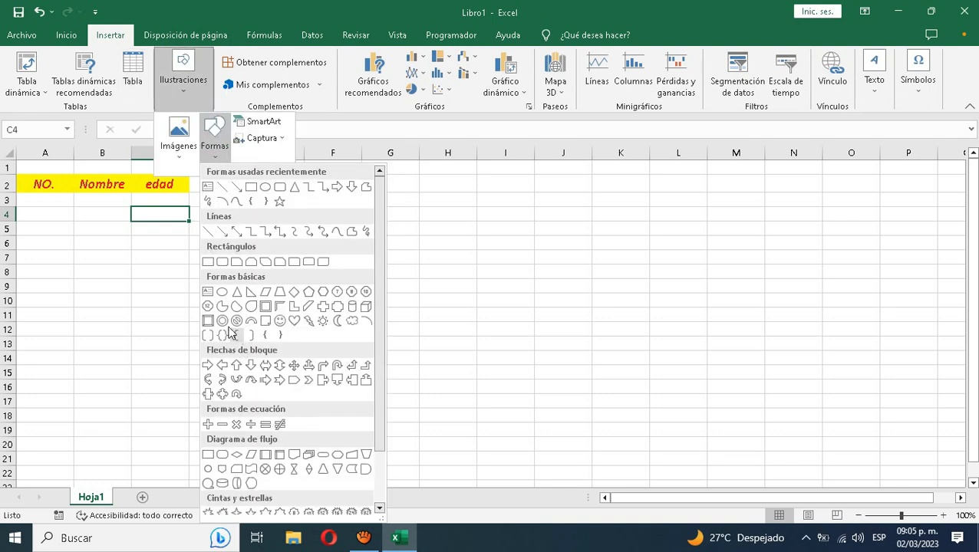
click(208, 322)
drag(236, 227, 281, 257)
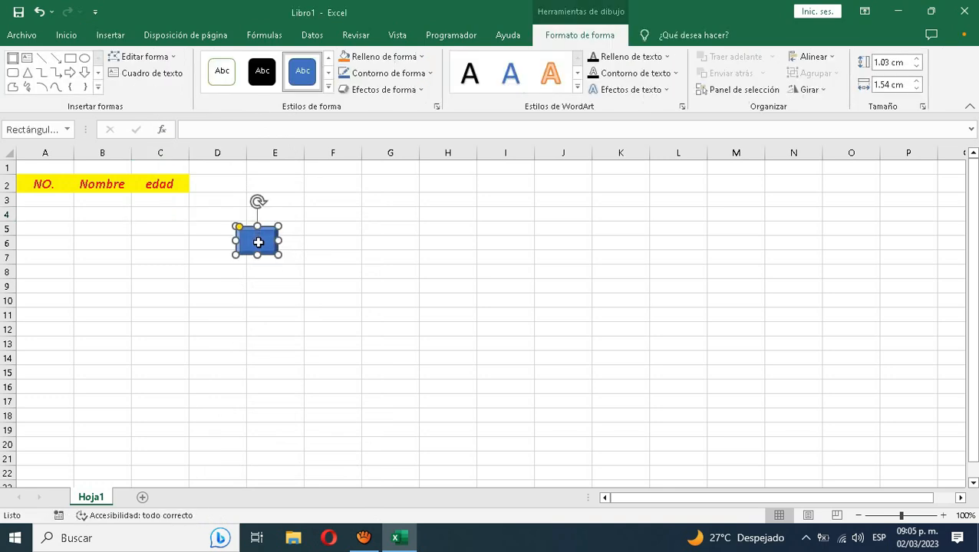
click(297, 259)
click(277, 250)
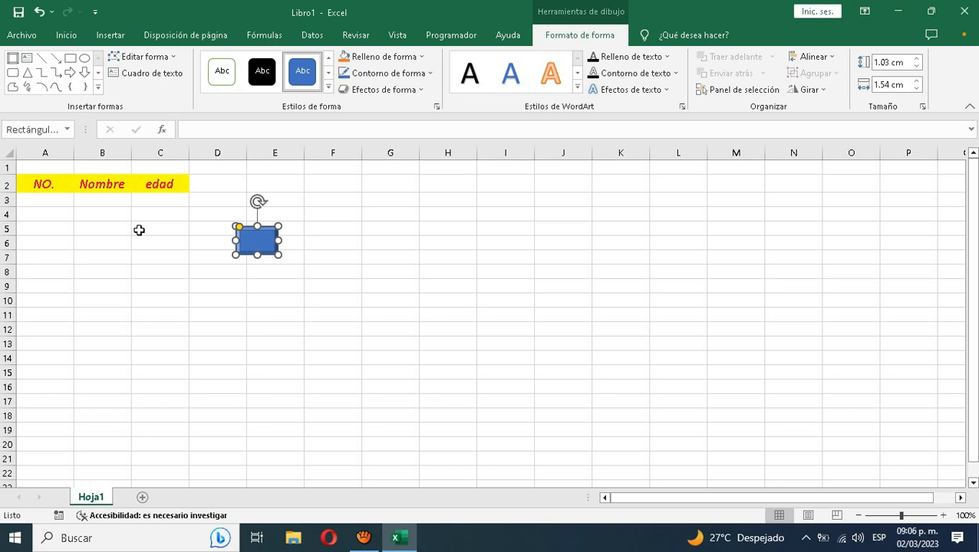
Undo the shape, all header formatting and the header entries until the sheet is empty
key(ctrl+z)
key(ctrl+z)
key(ctrl+z)
key(ctrl+z)
key(ctrl+z)
key(ctrl+z)
key(ctrl+z)
key(ctrl+z)
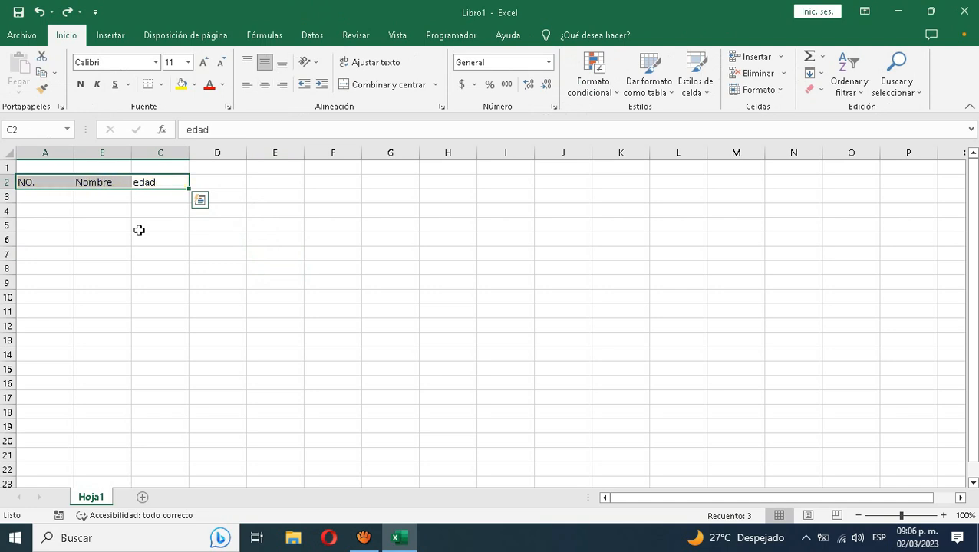
key(ctrl+z)
key(ctrl+z)
key(ctrl+z)
key(ctrl+z)
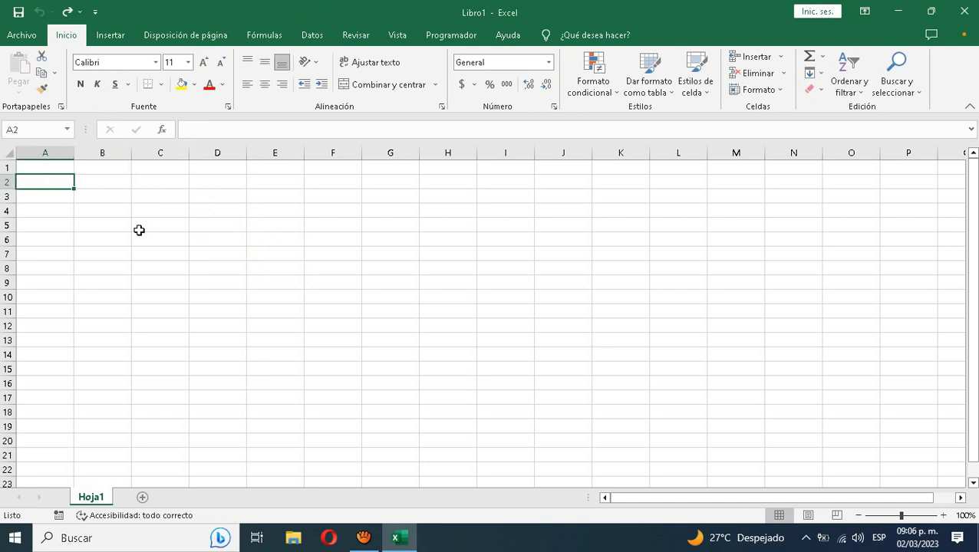
click(251, 213)
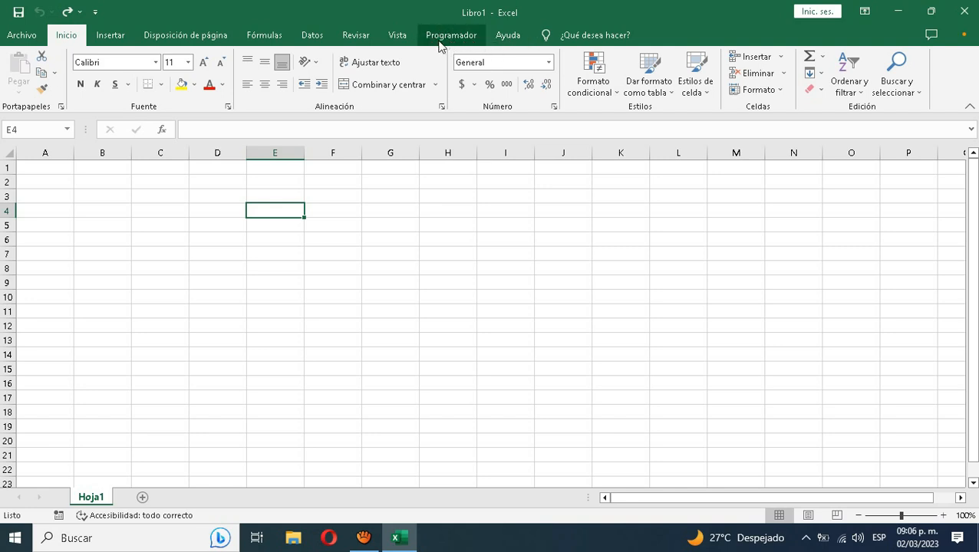
Make sure the Programador main tab is enabled in the ribbon customization options, apply them and show that tab's commands
click(23, 36)
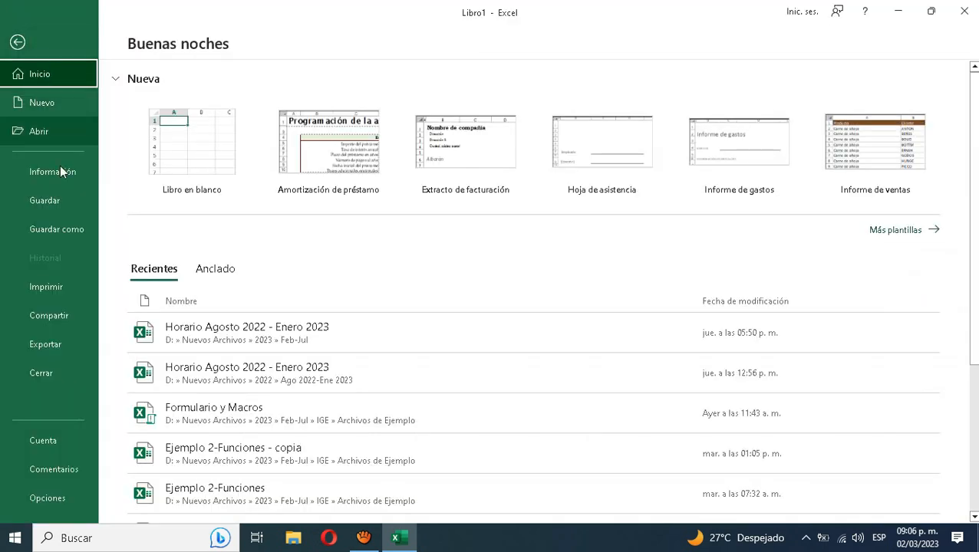
click(54, 498)
click(221, 171)
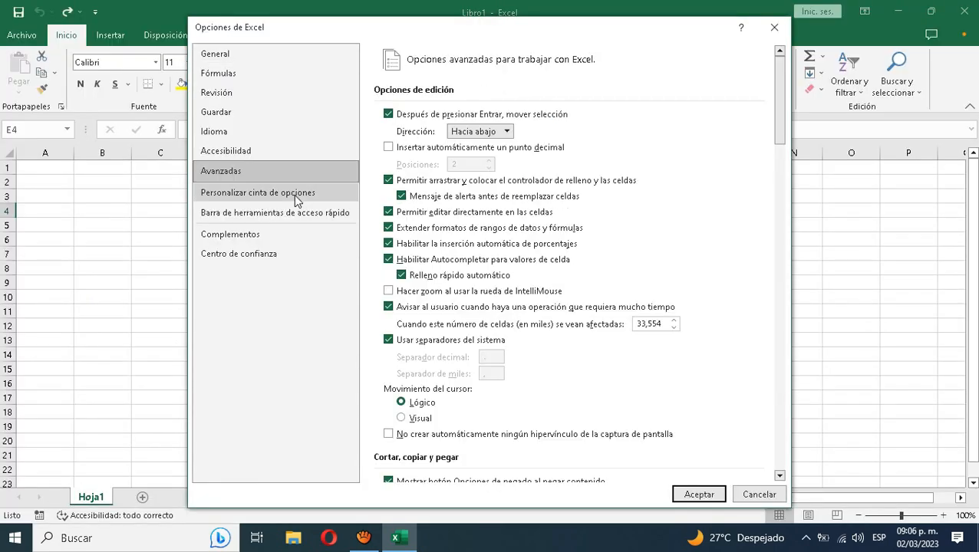
click(295, 196)
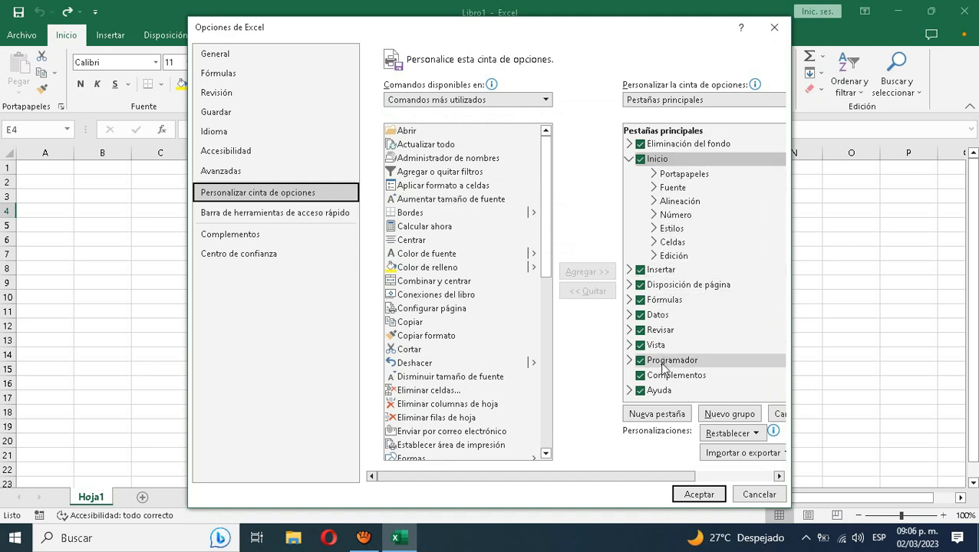
click(629, 159)
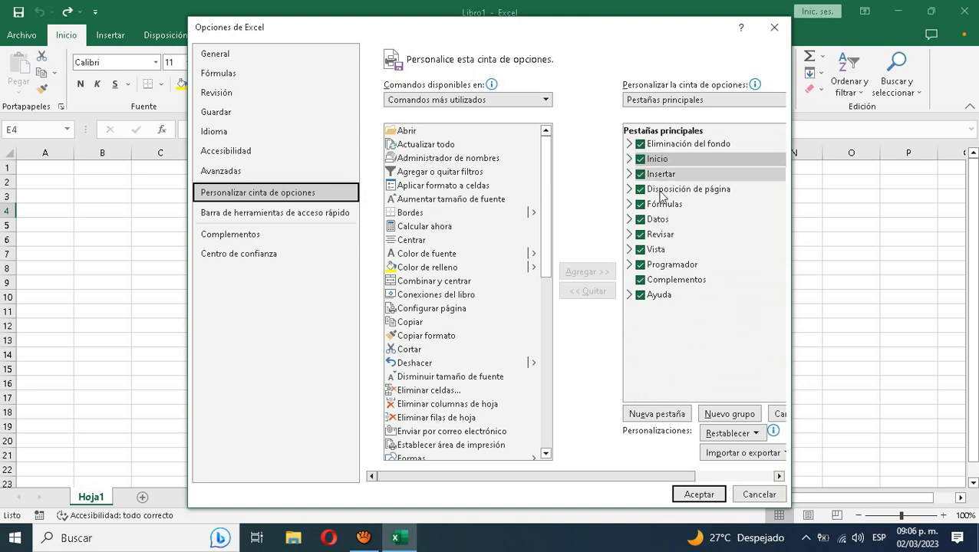
click(653, 265)
click(639, 264)
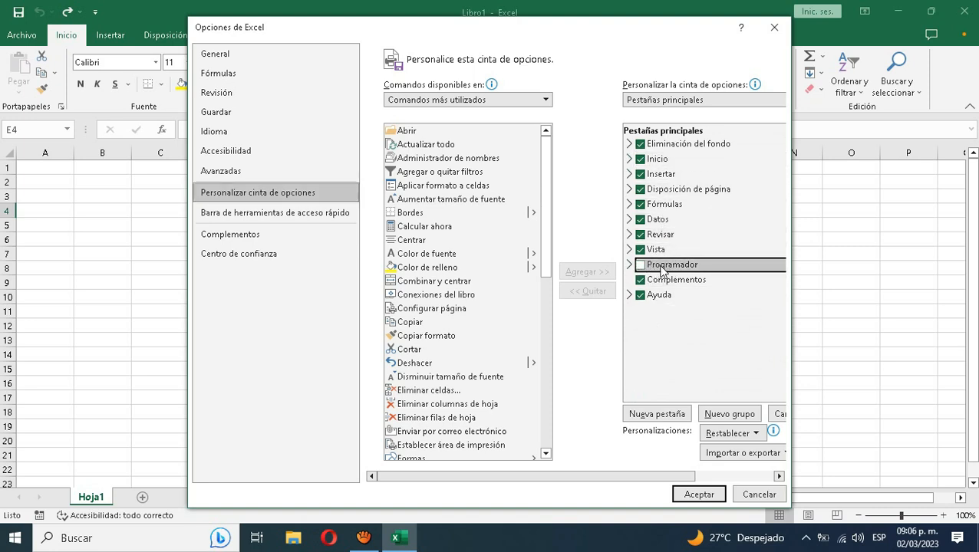
drag(588, 121, 589, 132)
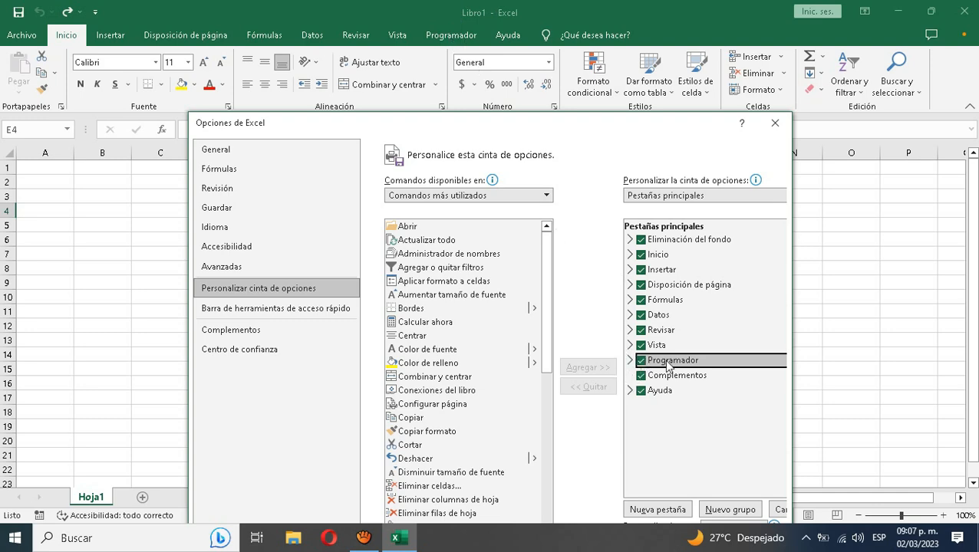
drag(603, 117, 631, 30)
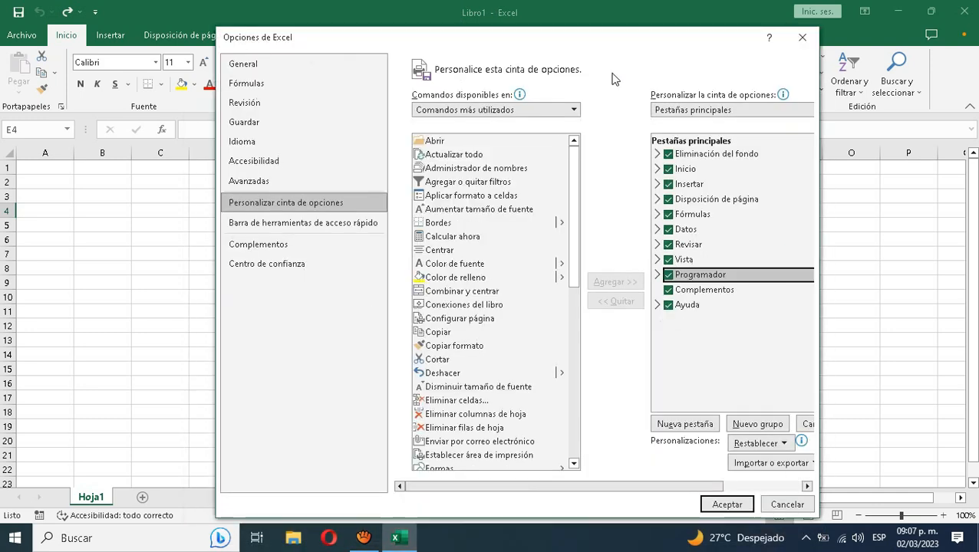
click(669, 275)
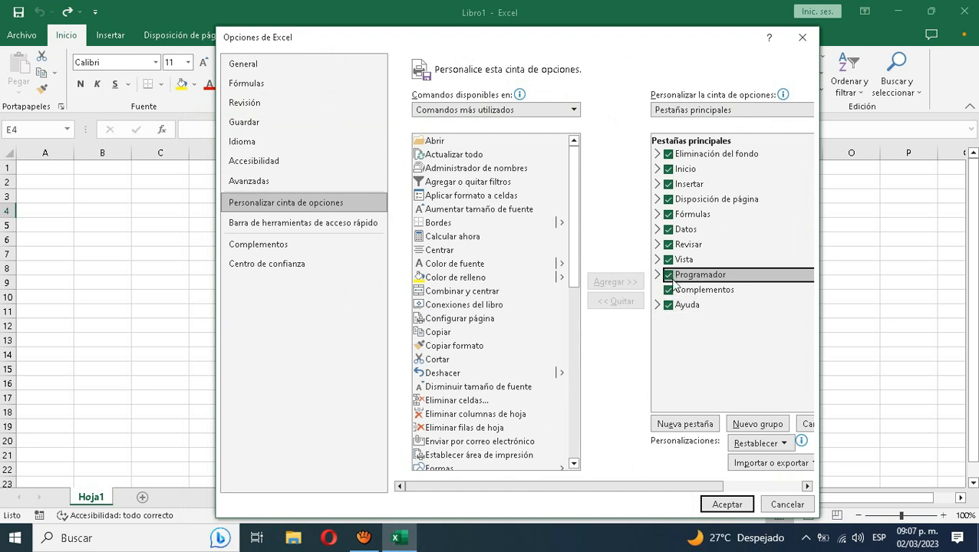
click(725, 504)
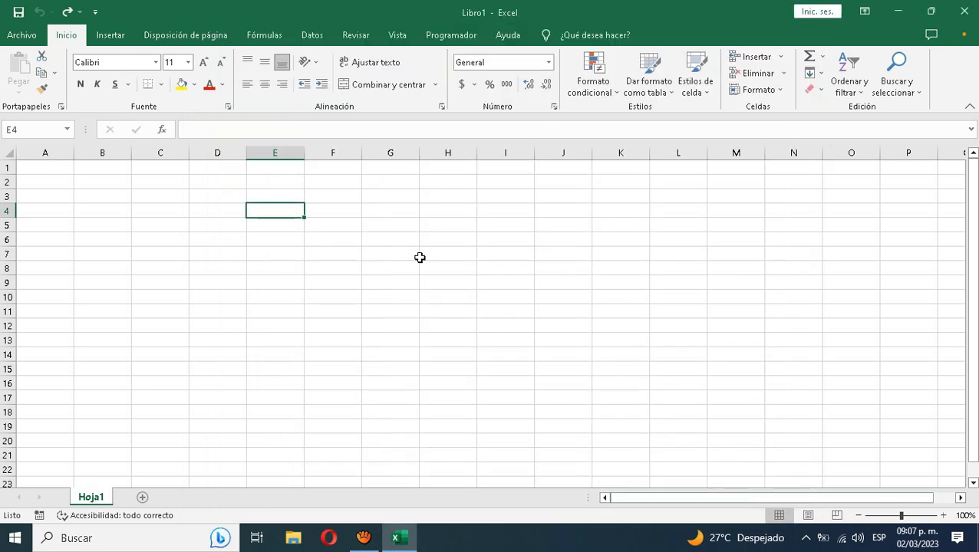
click(447, 37)
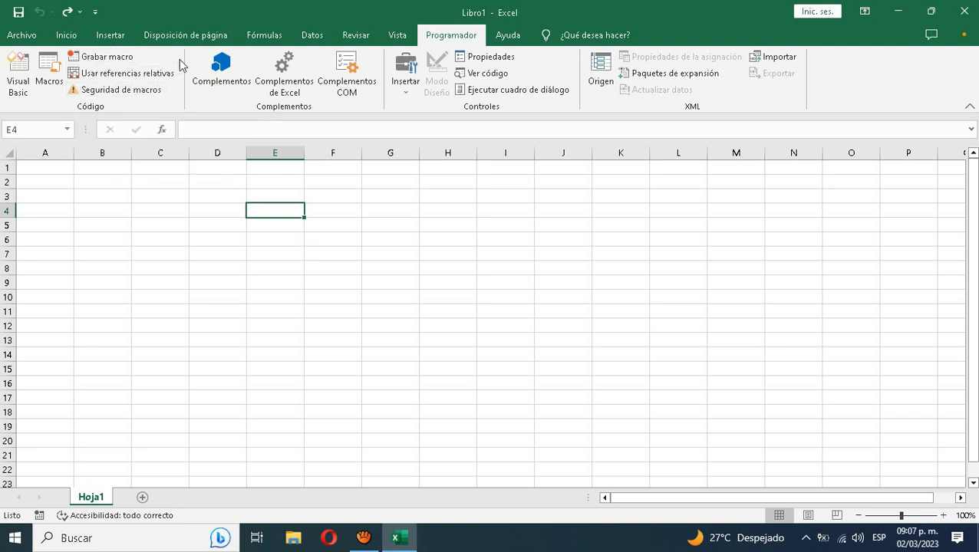
Enter the headers No., Nombre, Edad and Sexo in cells A2 to D2
click(63, 195)
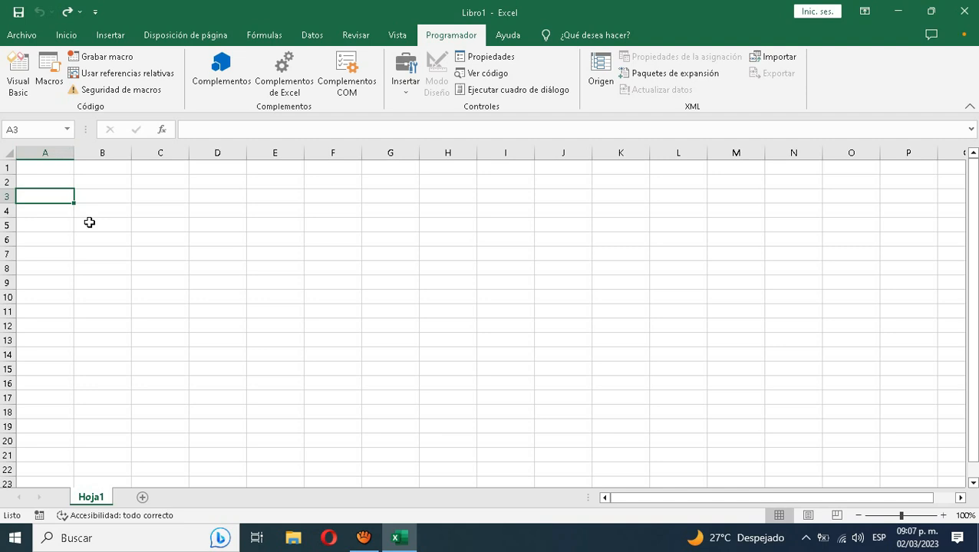
key(Up)
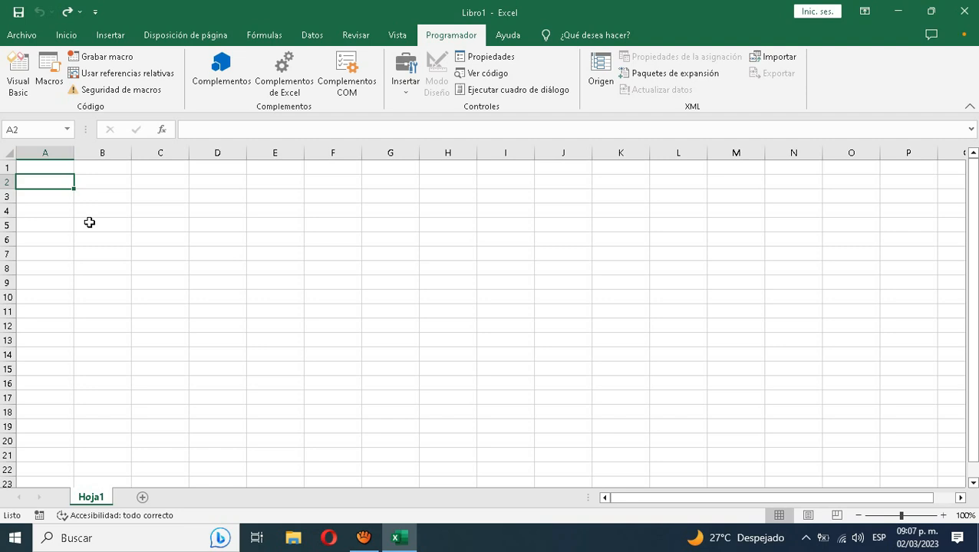
text(N)
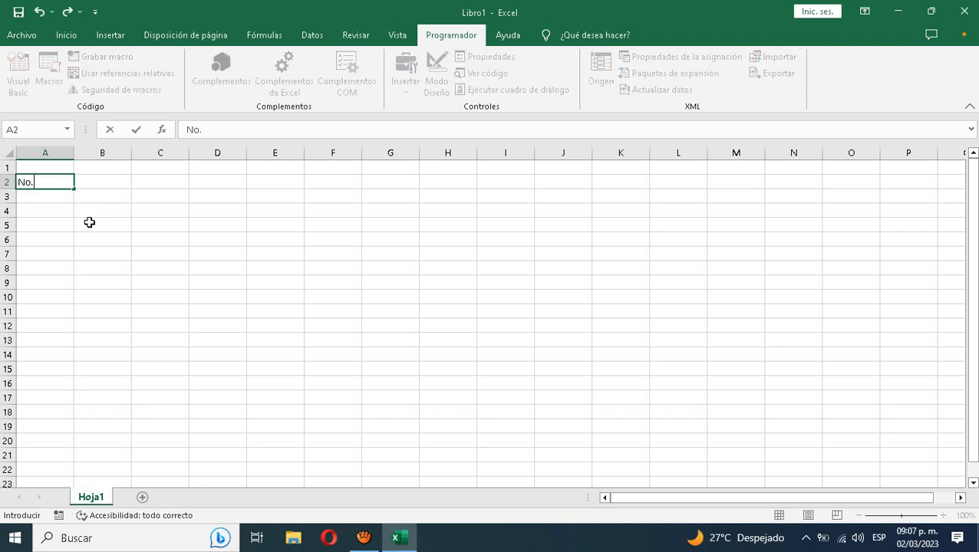
text(o.)
key(Tab)
text(Nombre)
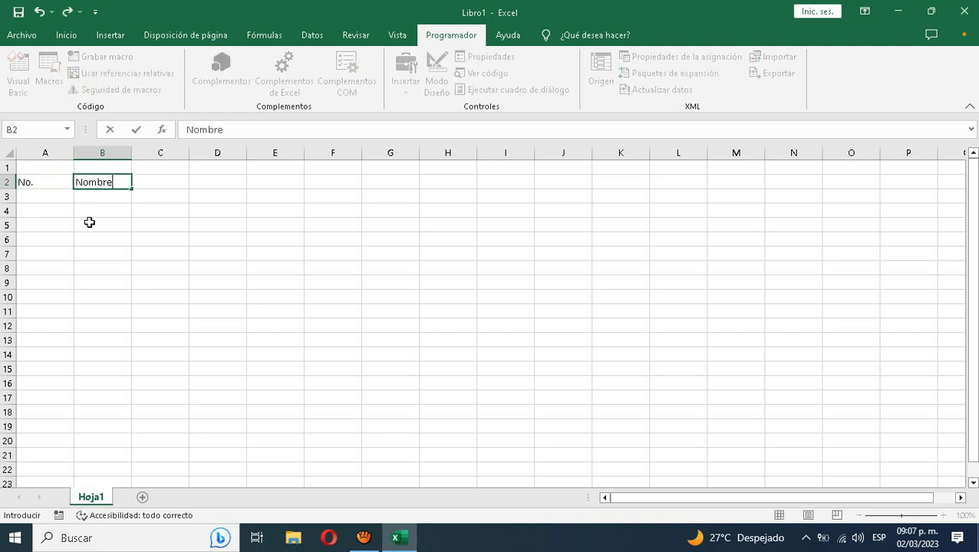
key(Tab)
text(Eda)
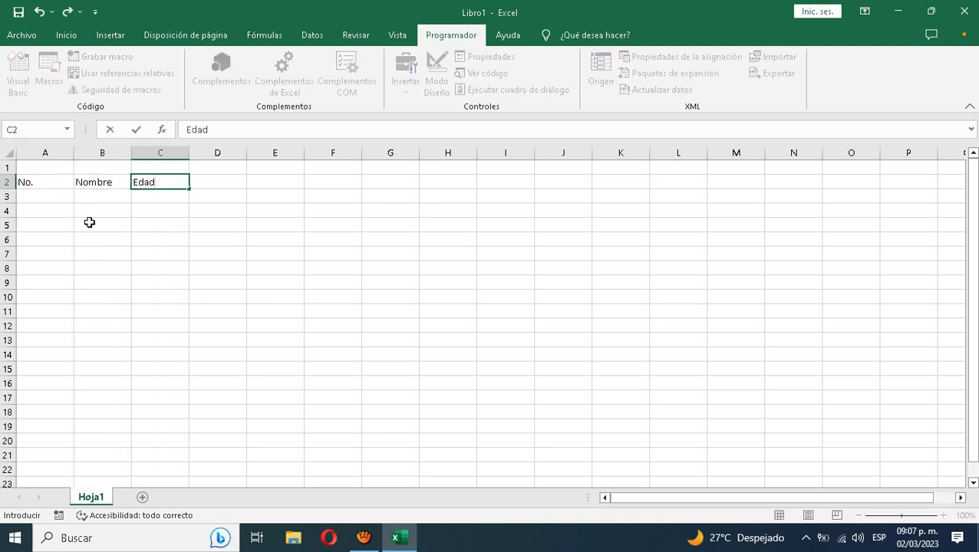
key(Tab)
text(Sexo)
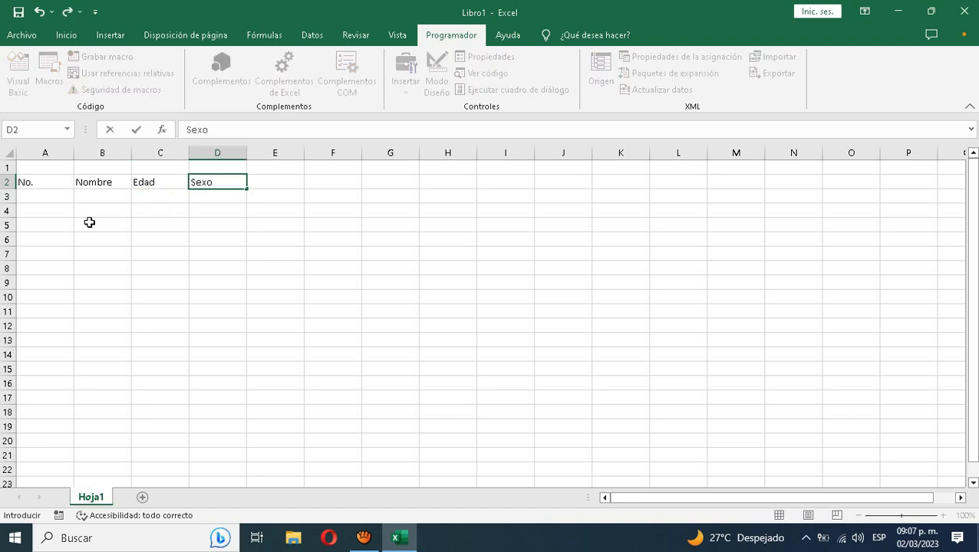
key(Tab)
key(Left)
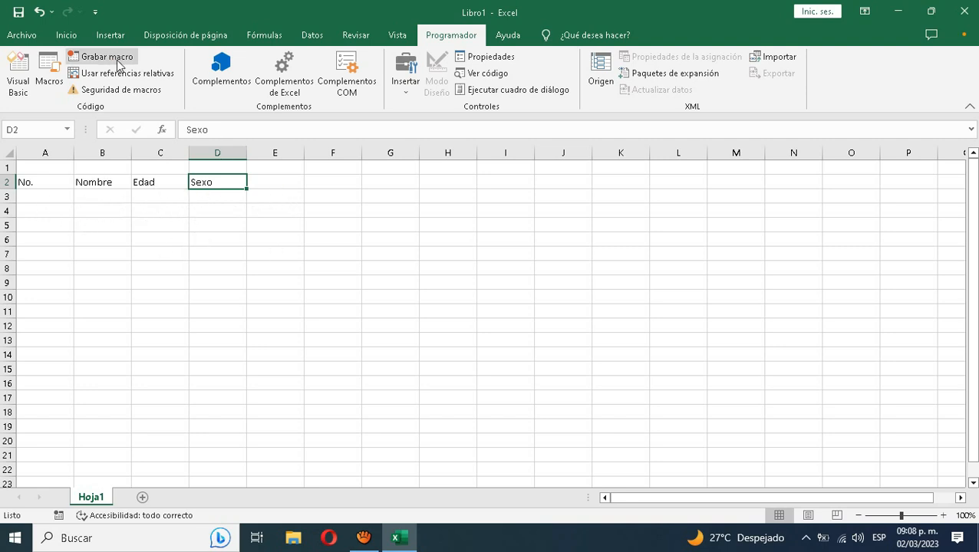
Start recording a macro named FormatodeTexto, stored in Este libro, with no shortcut key or description
click(273, 225)
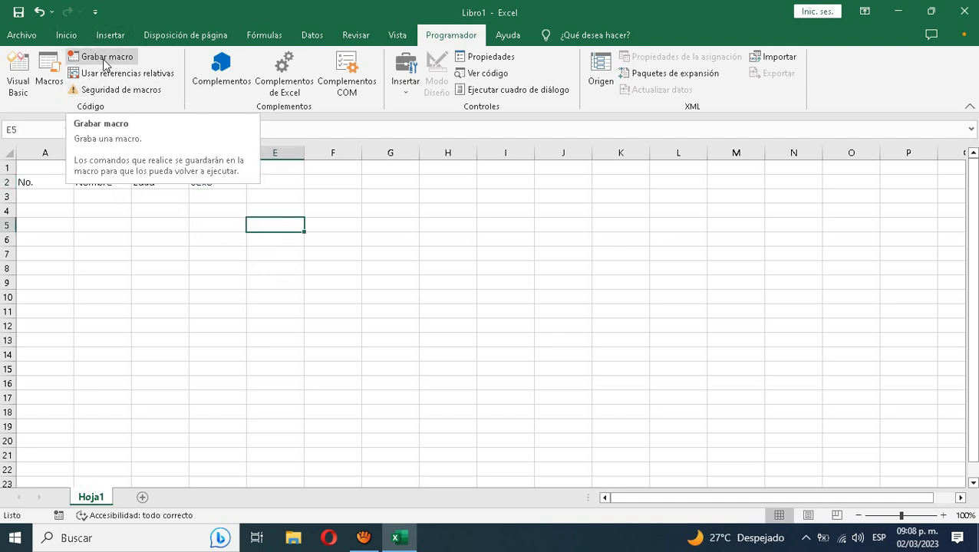
click(111, 60)
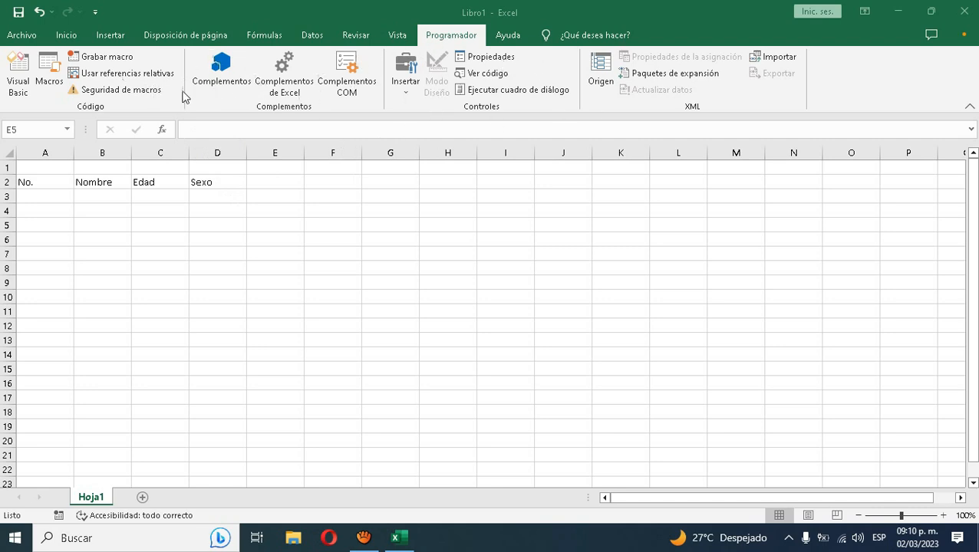
click(118, 63)
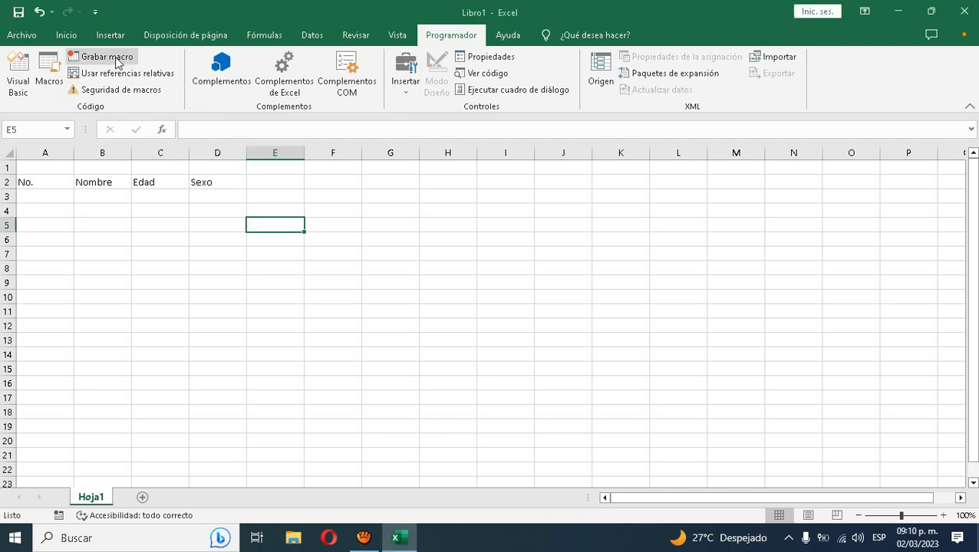
click(115, 63)
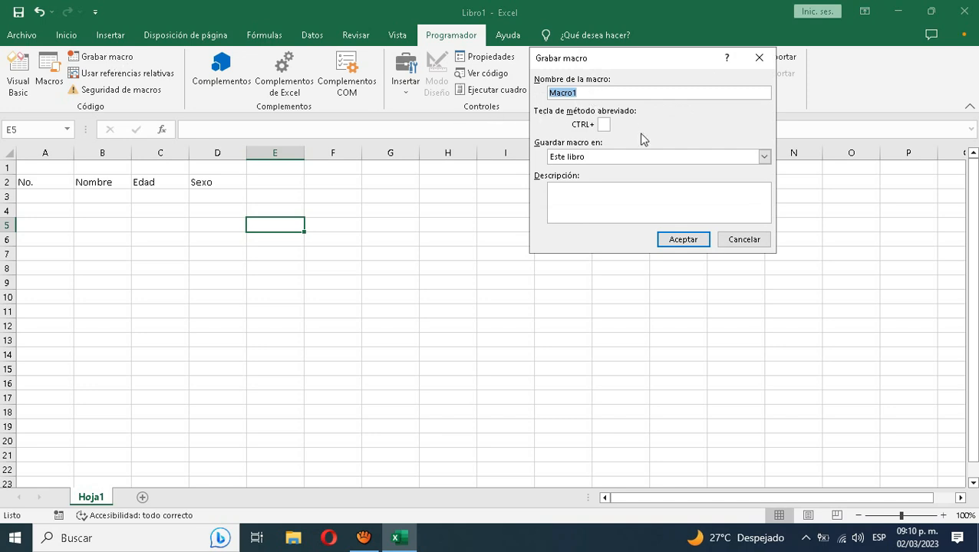
text(Formato de Texto)
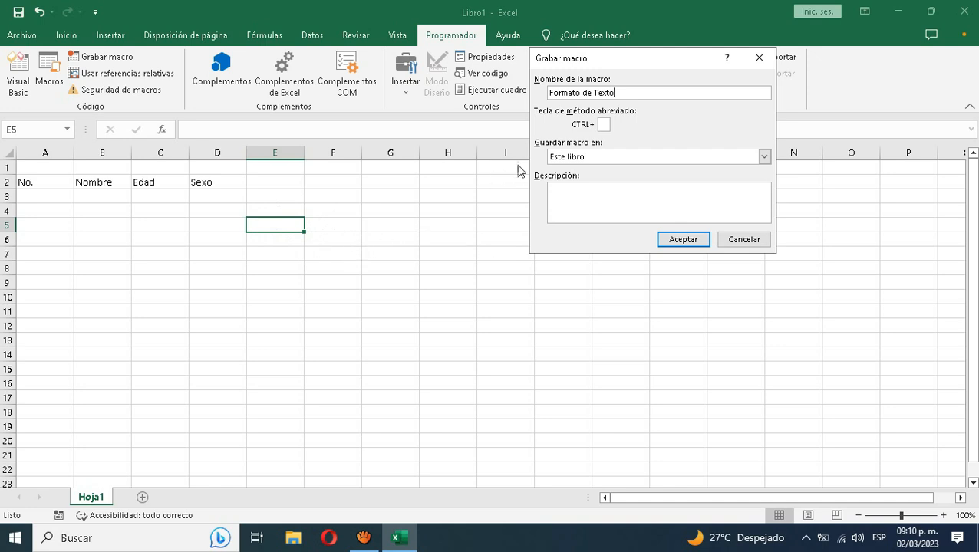
click(566, 194)
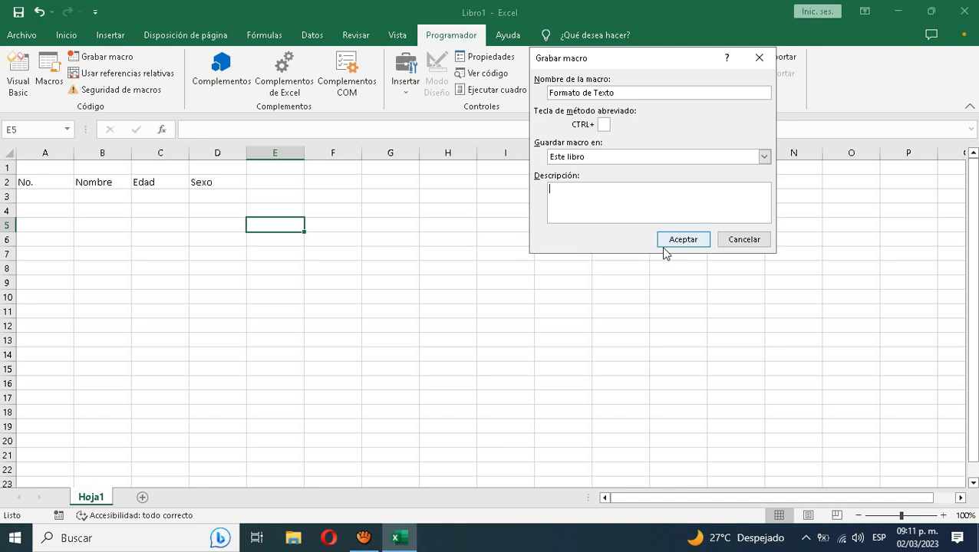
click(591, 93)
key(BackSpace)
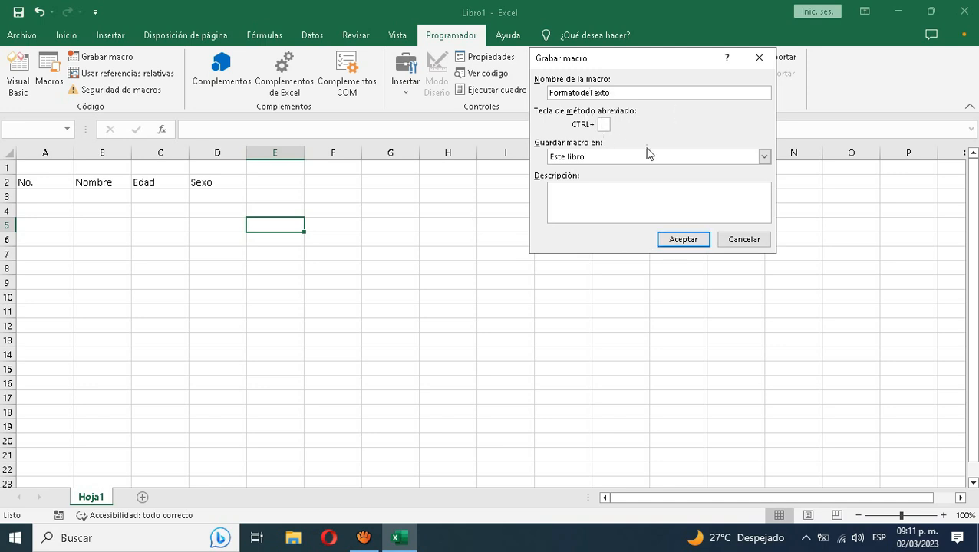
click(682, 239)
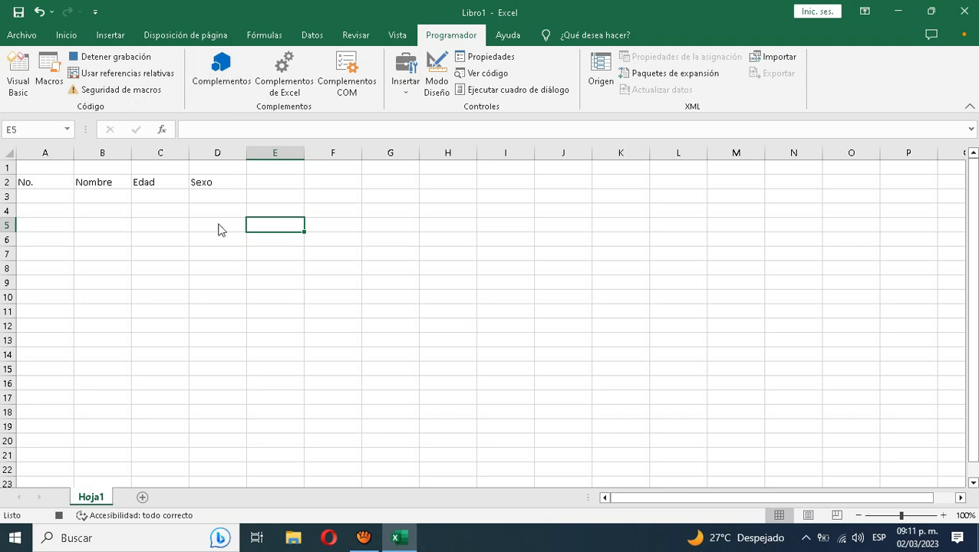
Fill the header cells A2 to D2 with yellow and set their font size to 15
click(32, 183)
drag(33, 184, 219, 182)
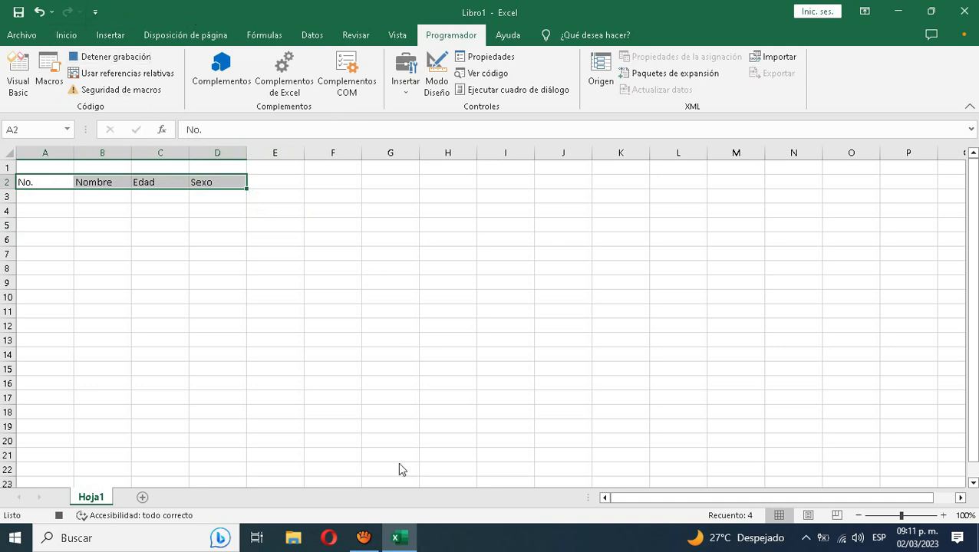
mouse_move(390, 534)
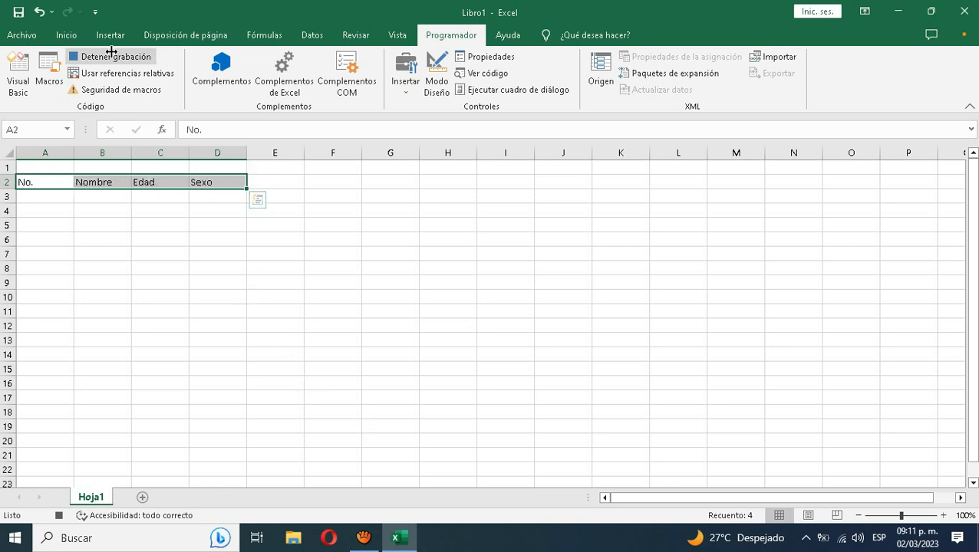
click(67, 36)
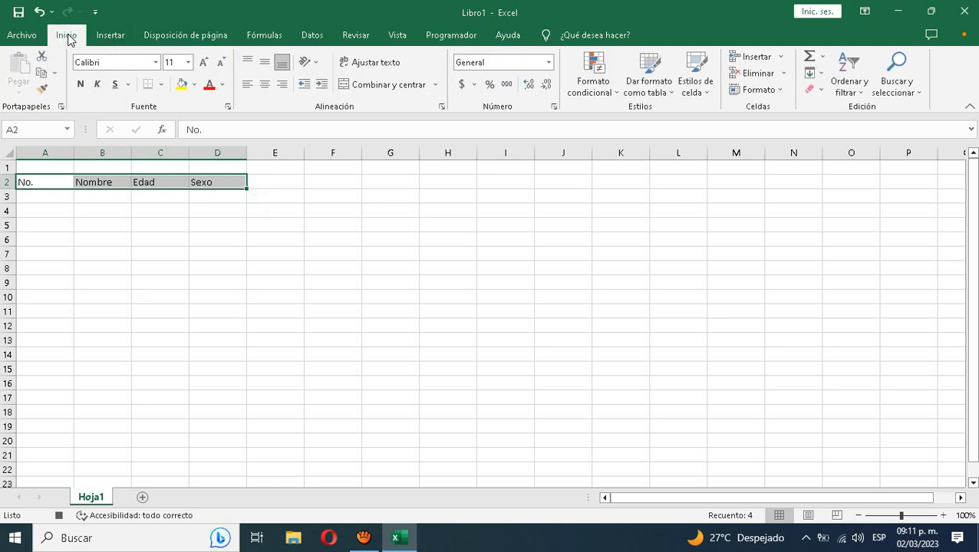
click(182, 85)
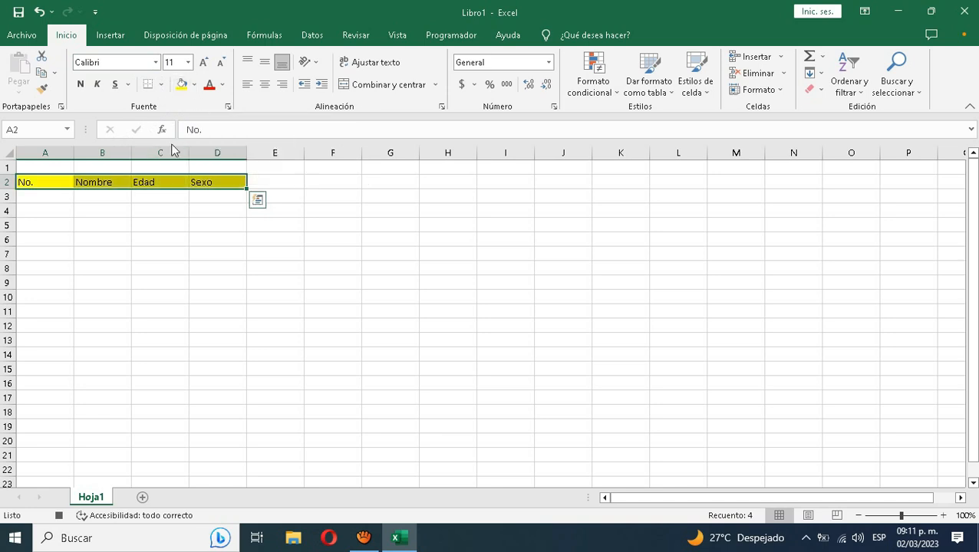
click(190, 65)
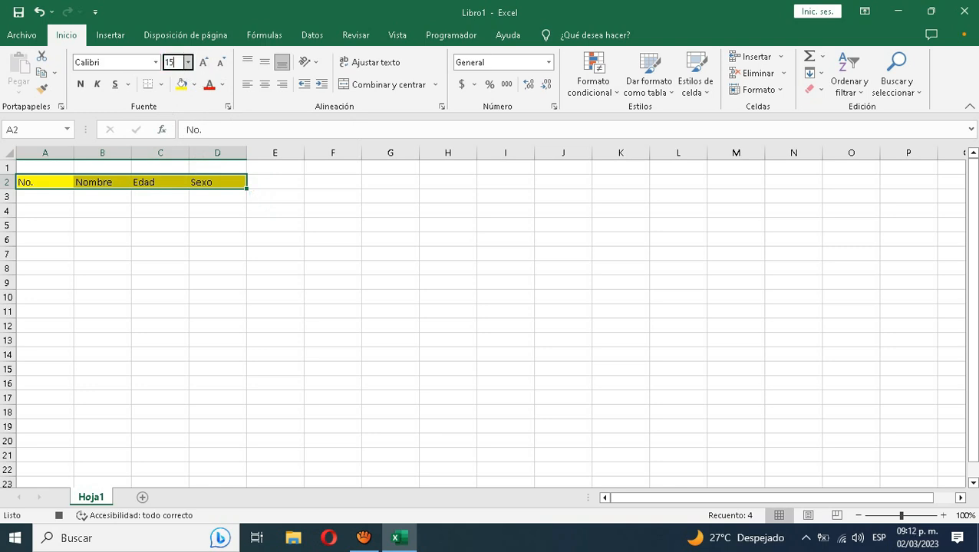
text(15)
key(Return)
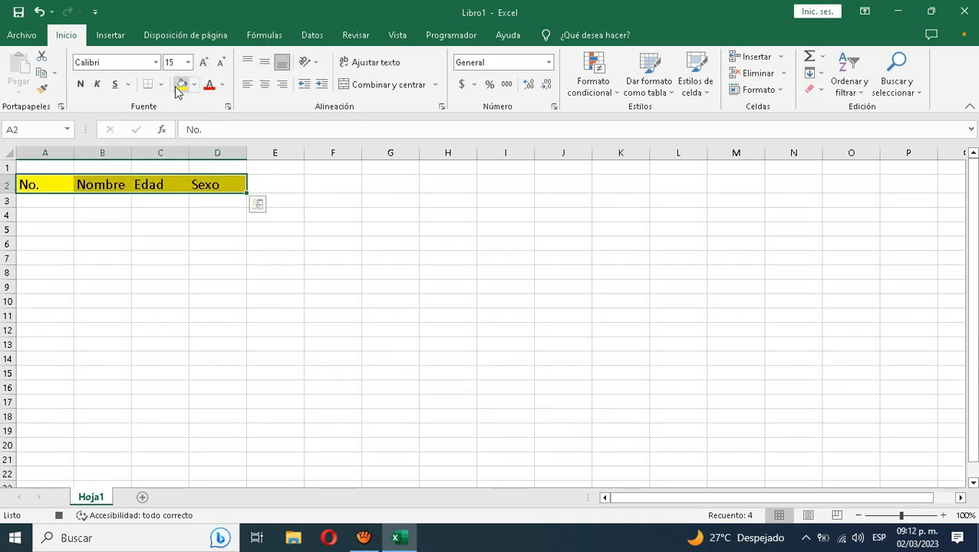
Apply the Calibri body font to the header cells and centre their text vertically and horizontally
click(156, 65)
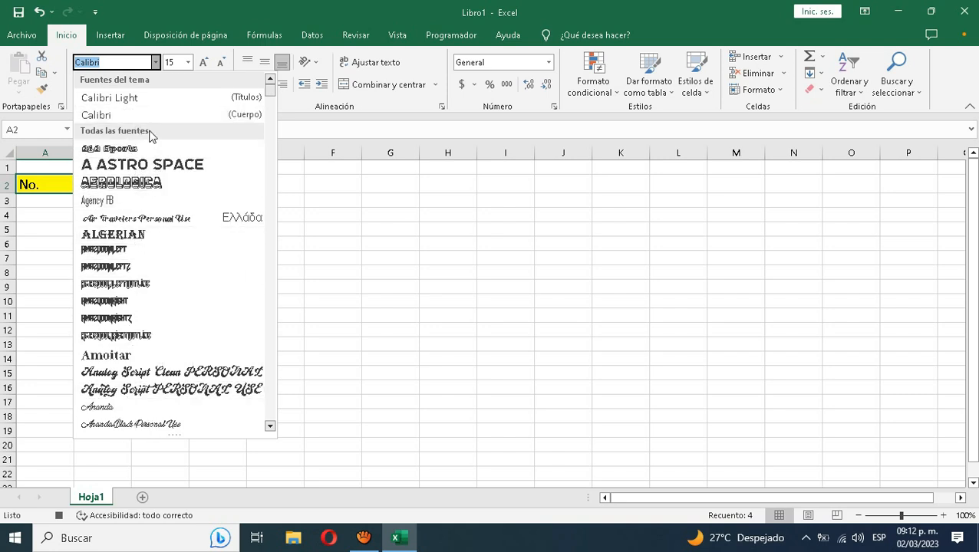
click(113, 113)
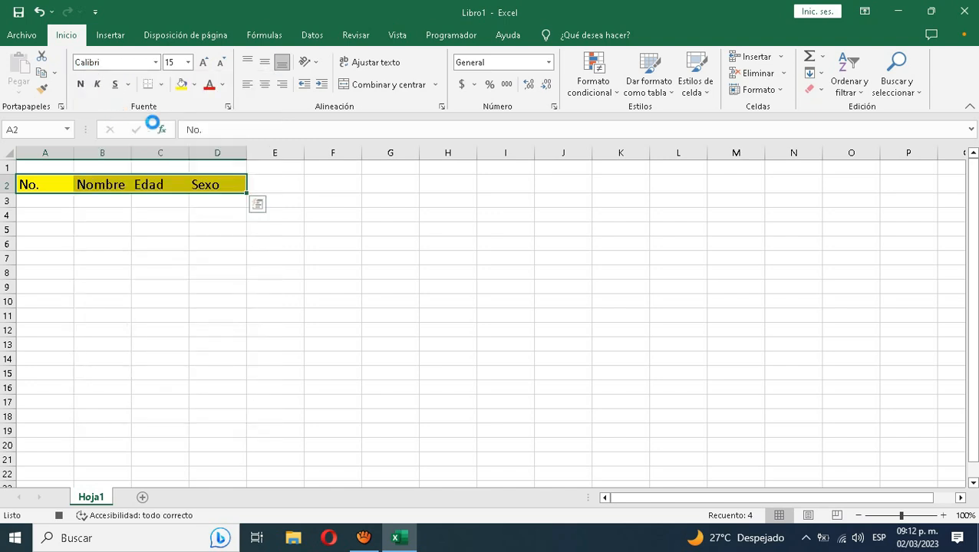
click(264, 64)
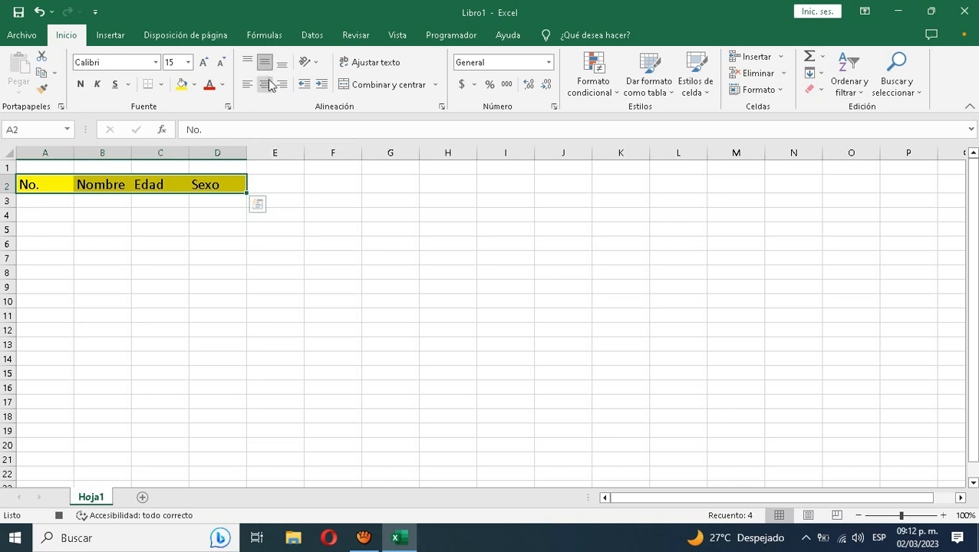
click(268, 87)
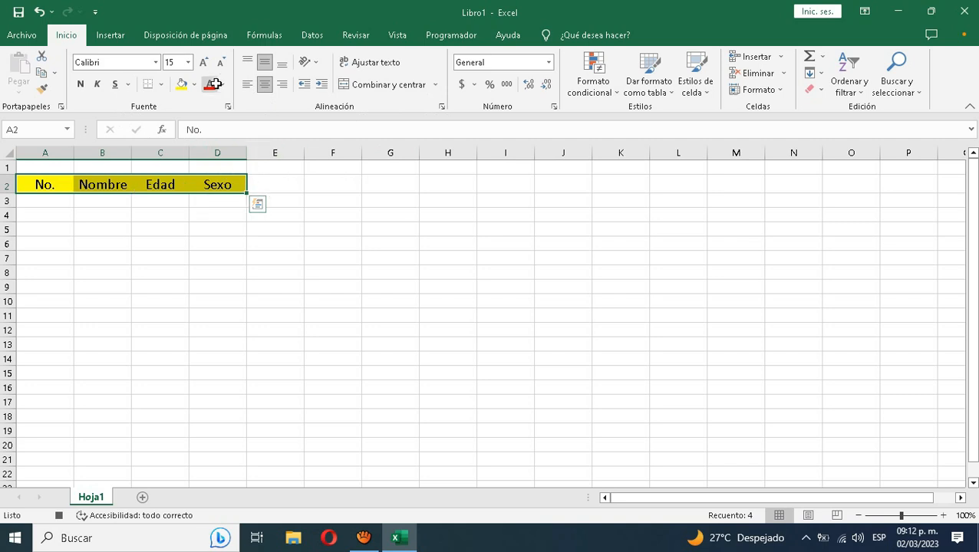
Stop recording the macro and deselect the header range by selecting cell F3
click(433, 35)
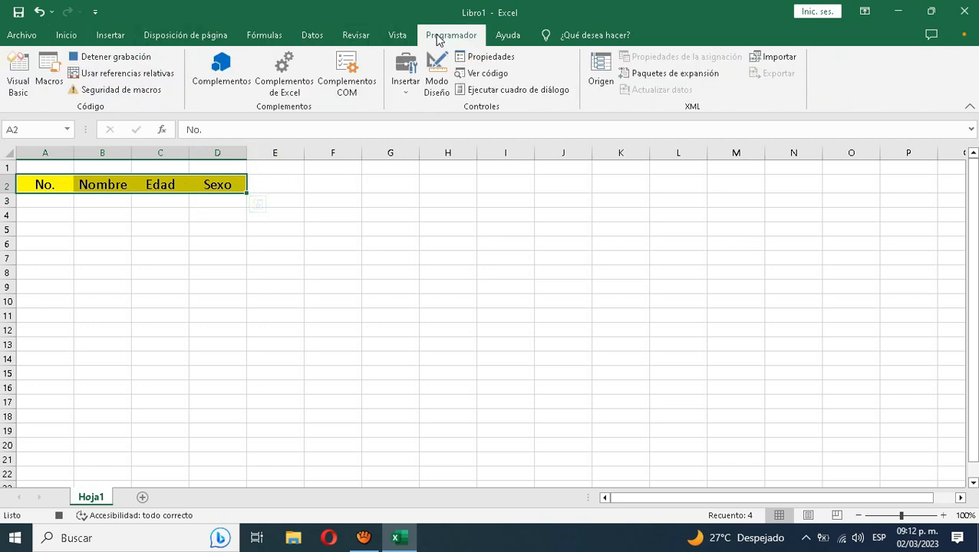
click(112, 57)
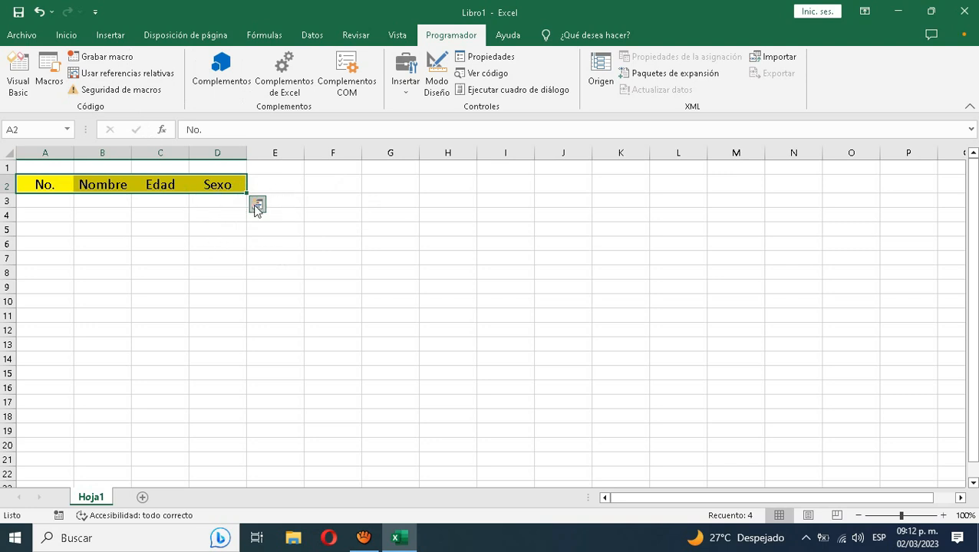
click(330, 201)
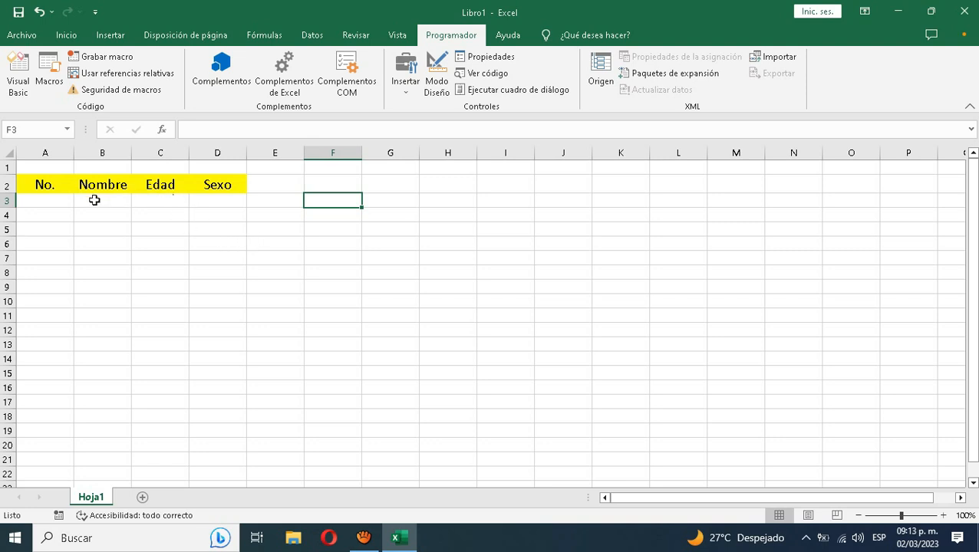
On a new sheet, enter the headers No, Nombre, Edad and Sexo in cells A2 to D2 and autofit column A
click(142, 497)
click(63, 182)
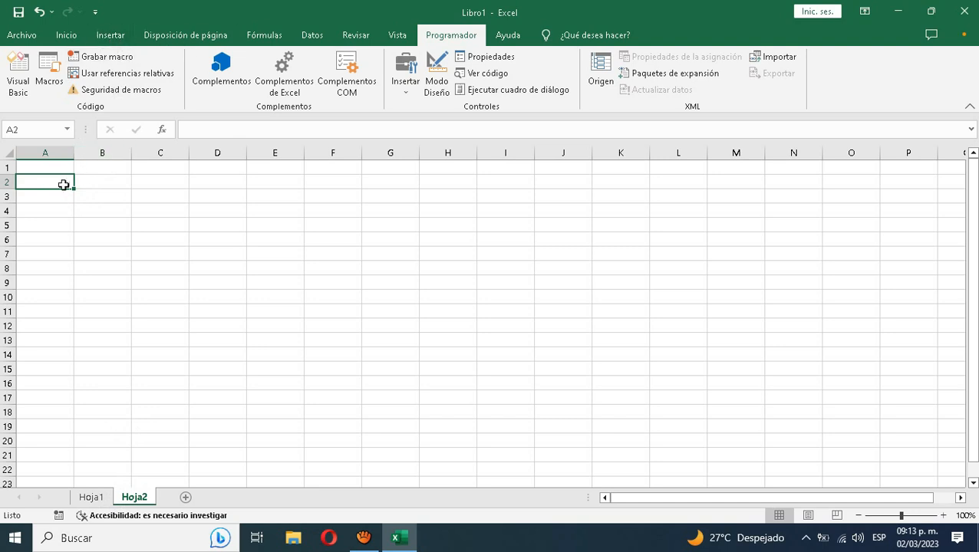
text(No)
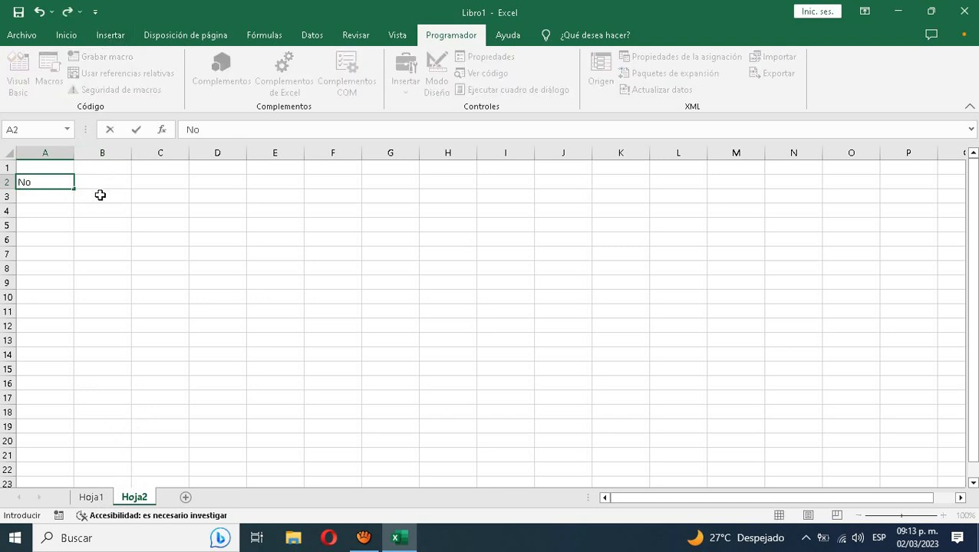
key(Tab)
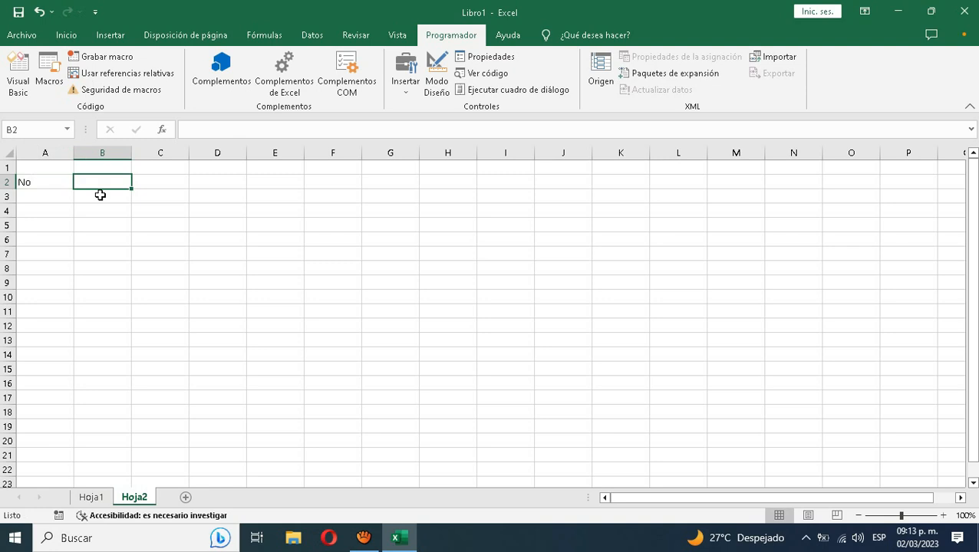
text(Nombre)
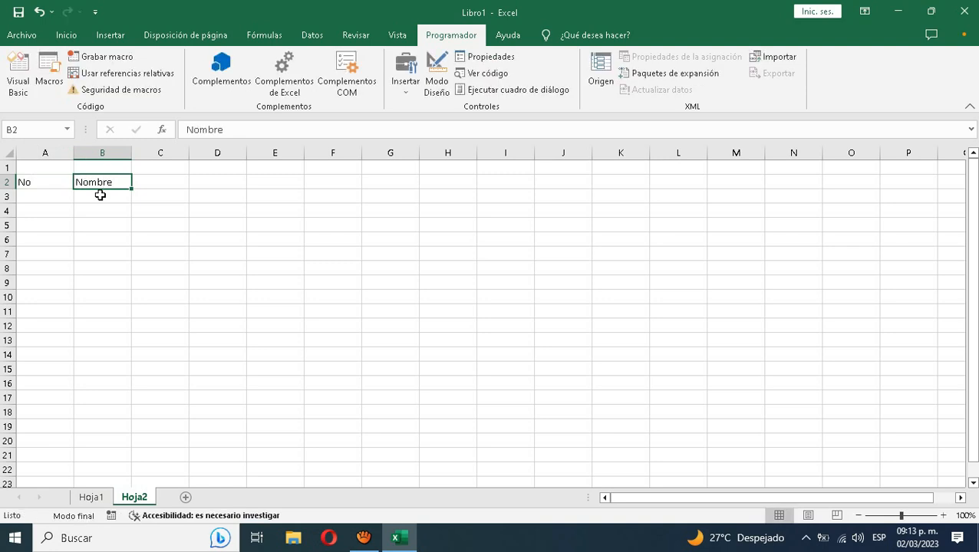
key(Tab)
text(Edad)
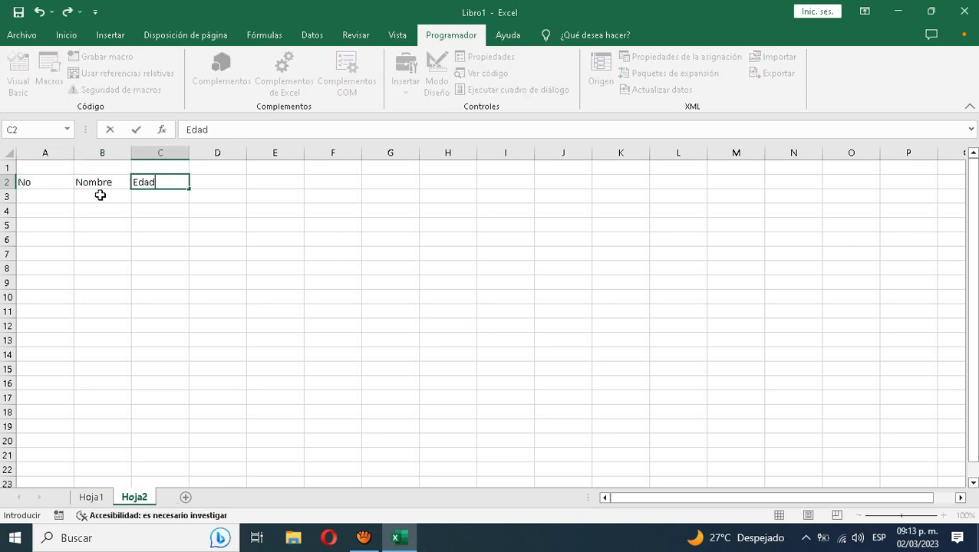
key(Tab)
text(Sex)
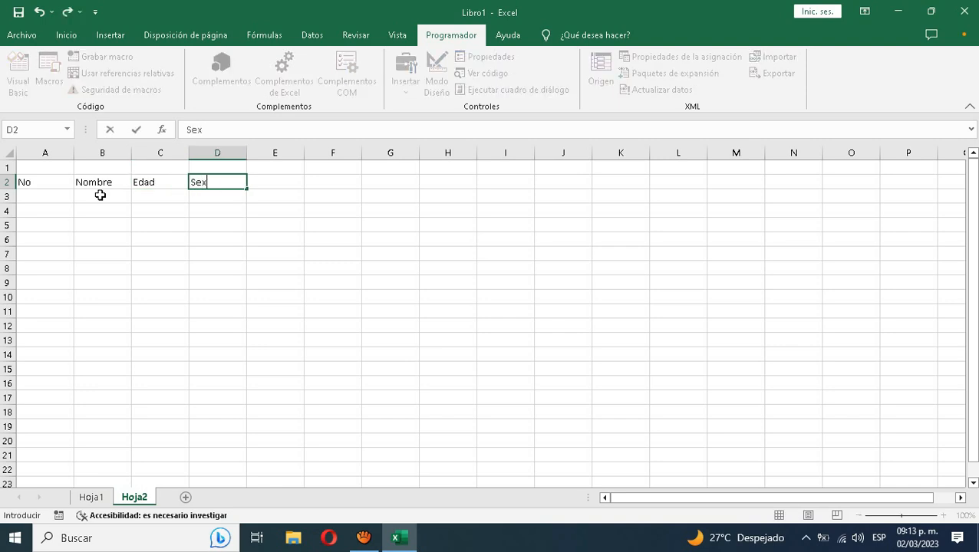
click(201, 239)
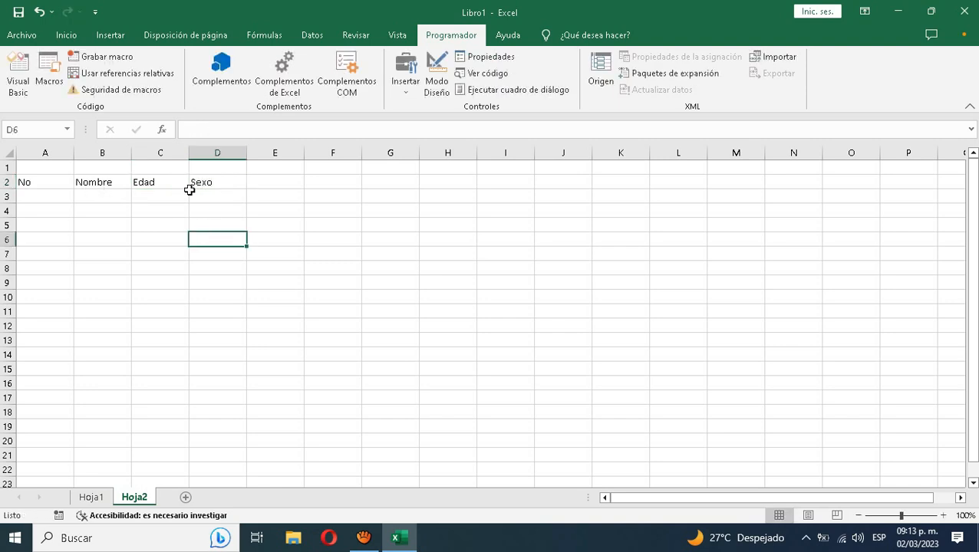
click(53, 182)
double_click(74, 153)
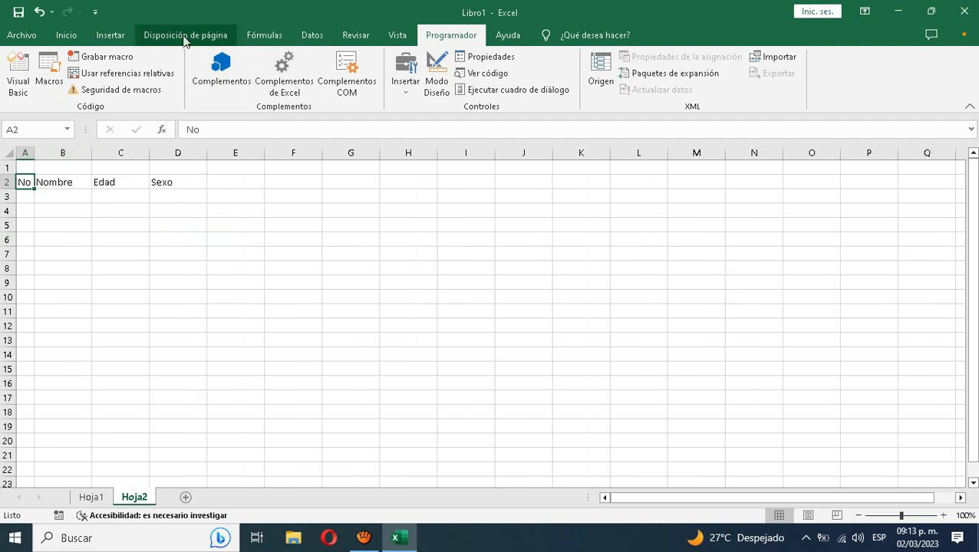
Draw a bevelled rectangle about 0.85 cm high across columns G and H in rows 1–2, labelled Aplicar Formato and widened to about 3.57 cm
click(123, 38)
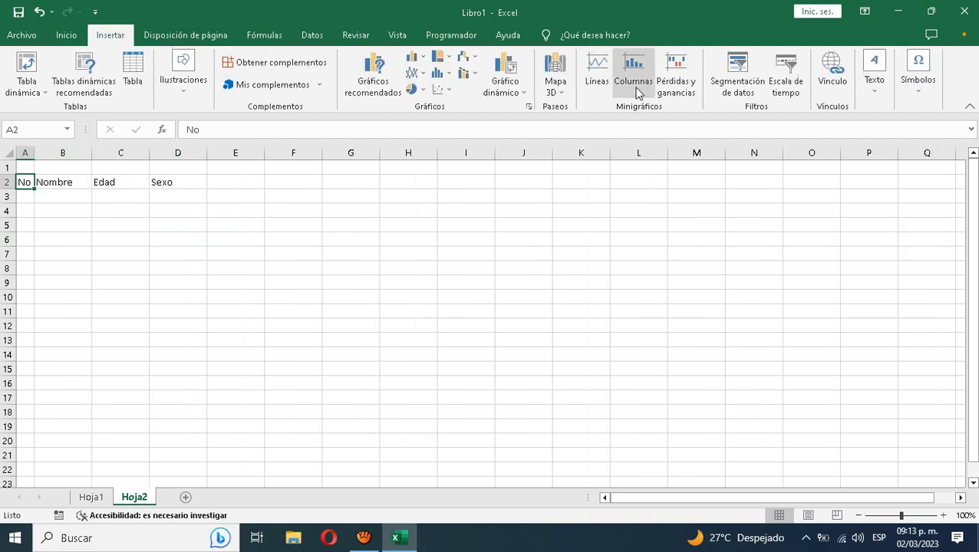
click(184, 90)
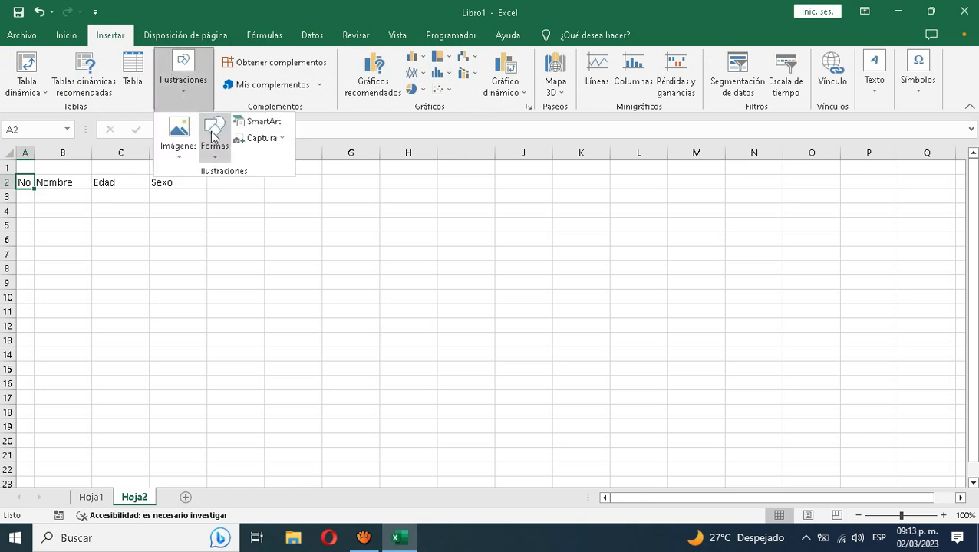
click(216, 153)
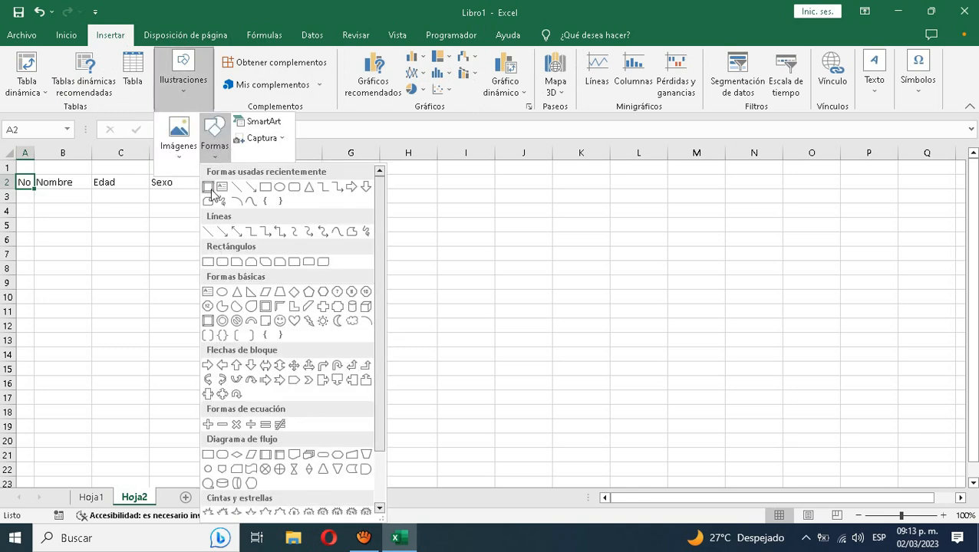
click(208, 187)
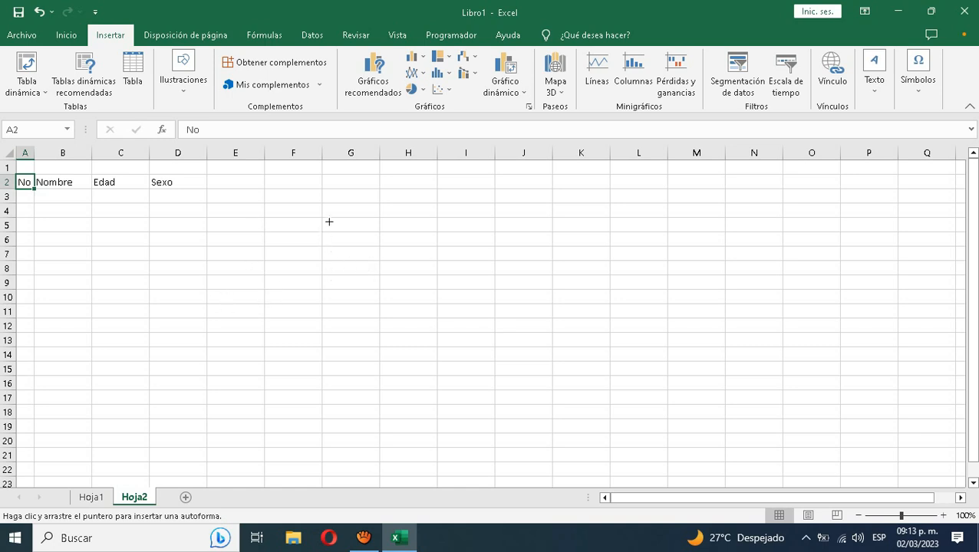
drag(321, 165, 406, 190)
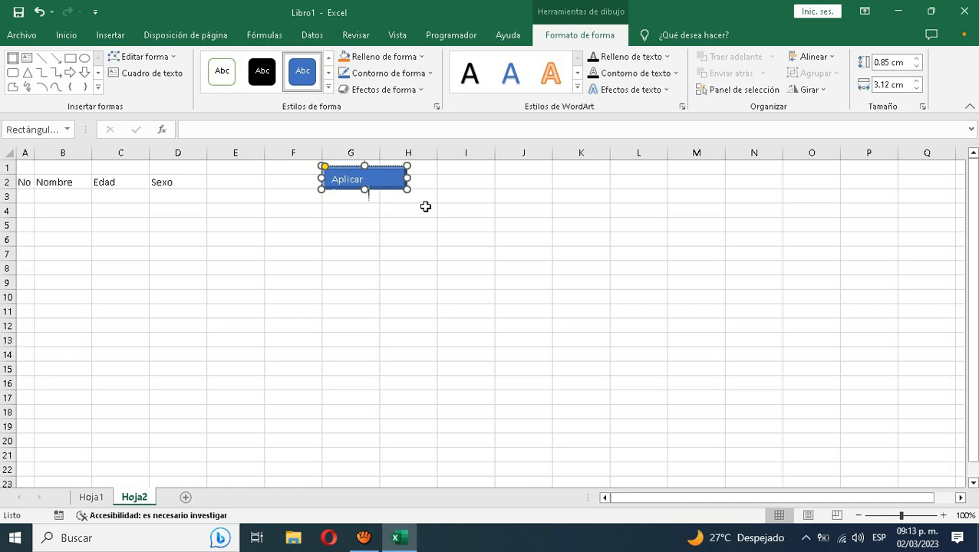
drag(407, 178, 420, 178)
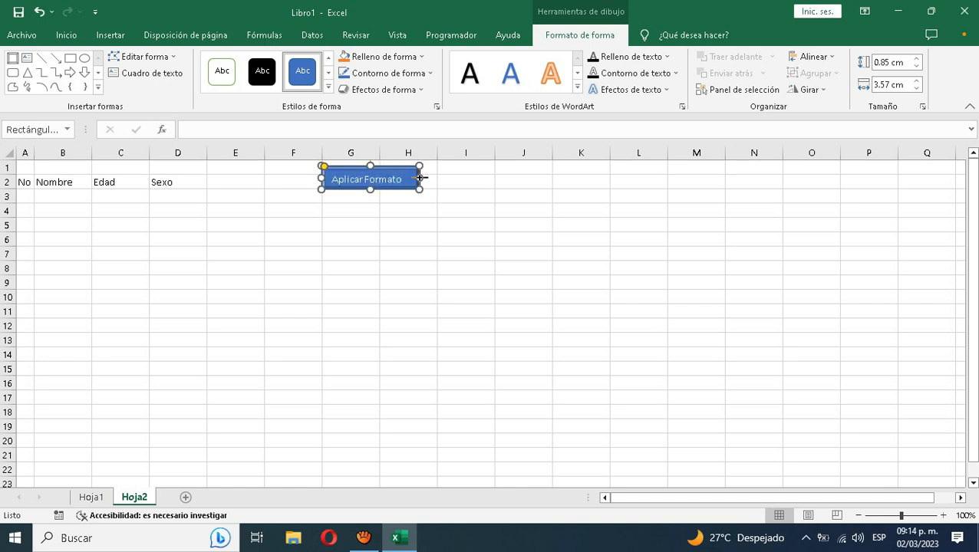
Centre the Aplicar Formato button's label horizontally and vertically, and make its text yellow and bold
click(66, 36)
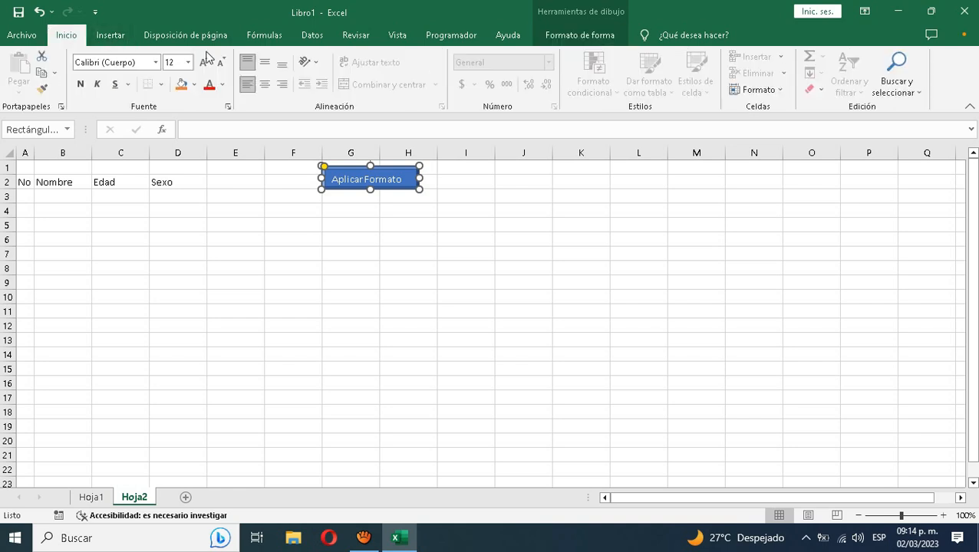
click(266, 85)
click(264, 62)
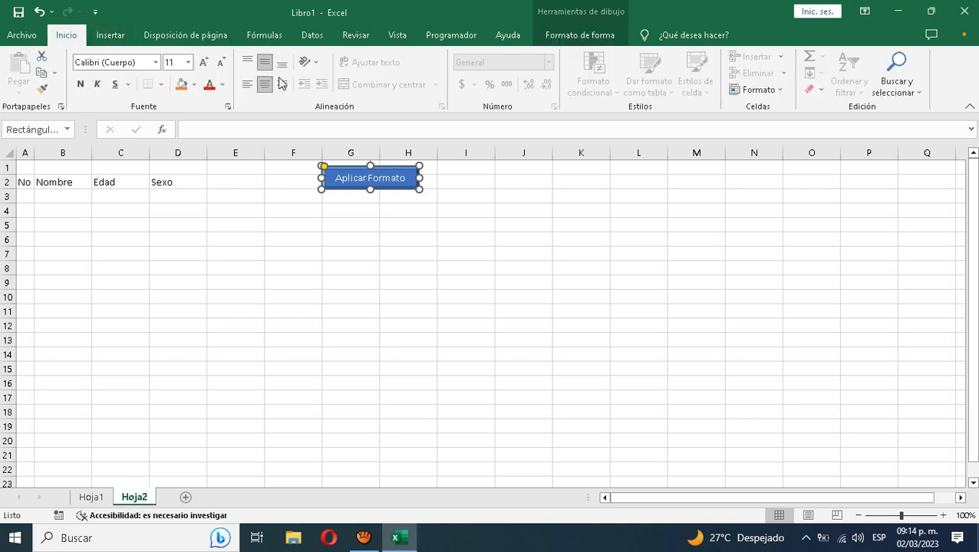
click(212, 88)
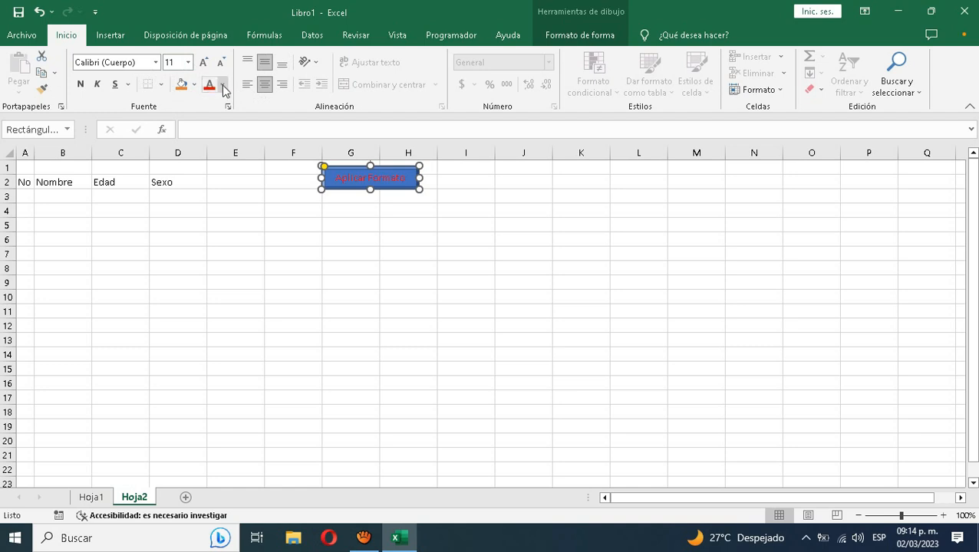
click(223, 86)
click(245, 216)
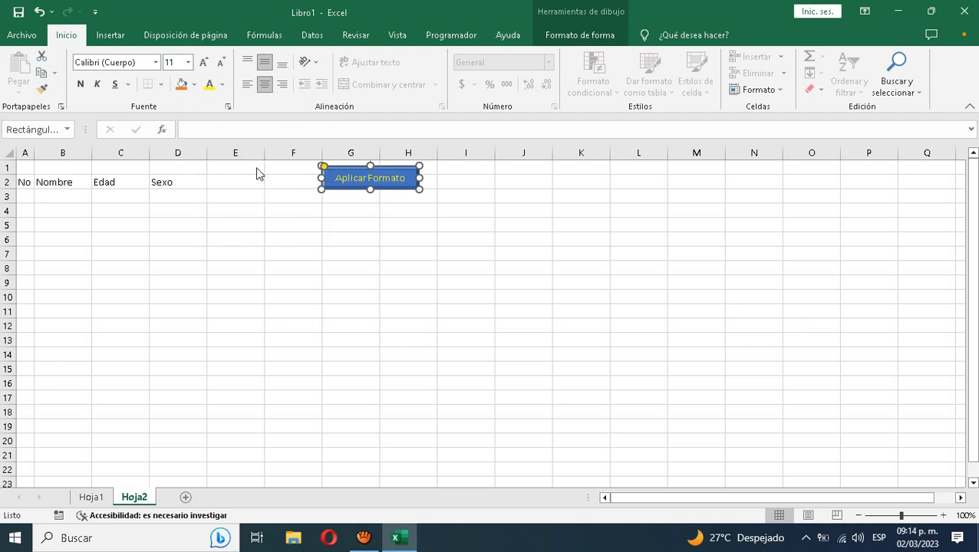
click(81, 85)
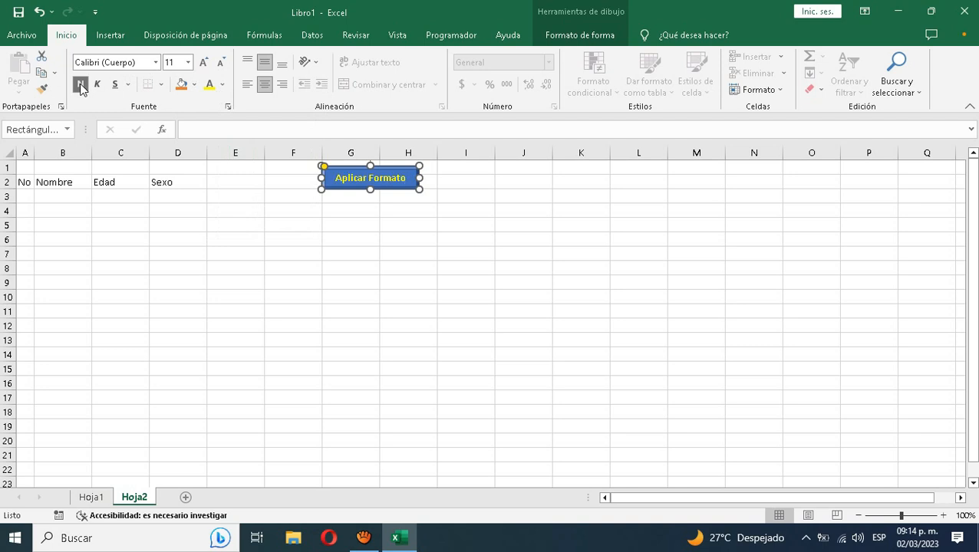
click(448, 225)
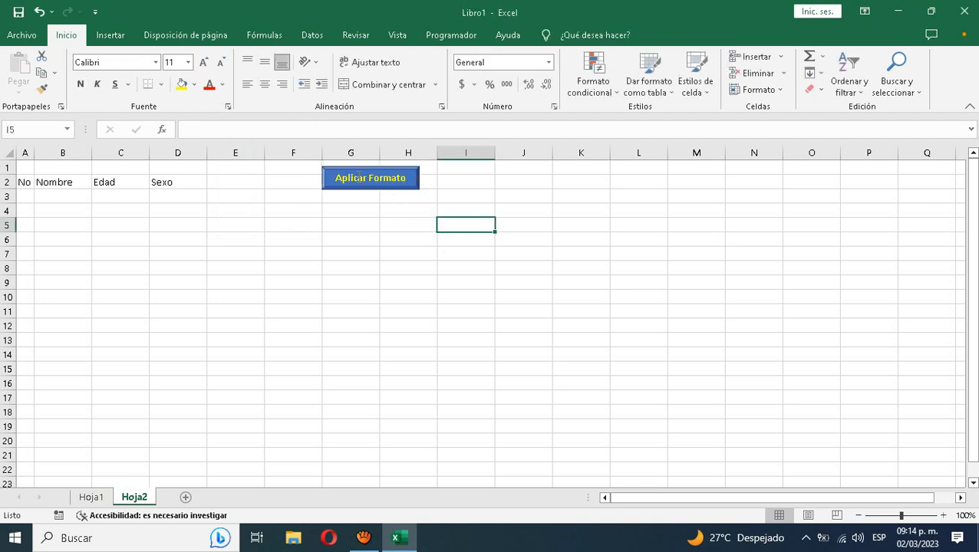
Assign the FormatodeTexto macro to the Aplicar Formato button shape
click(359, 176)
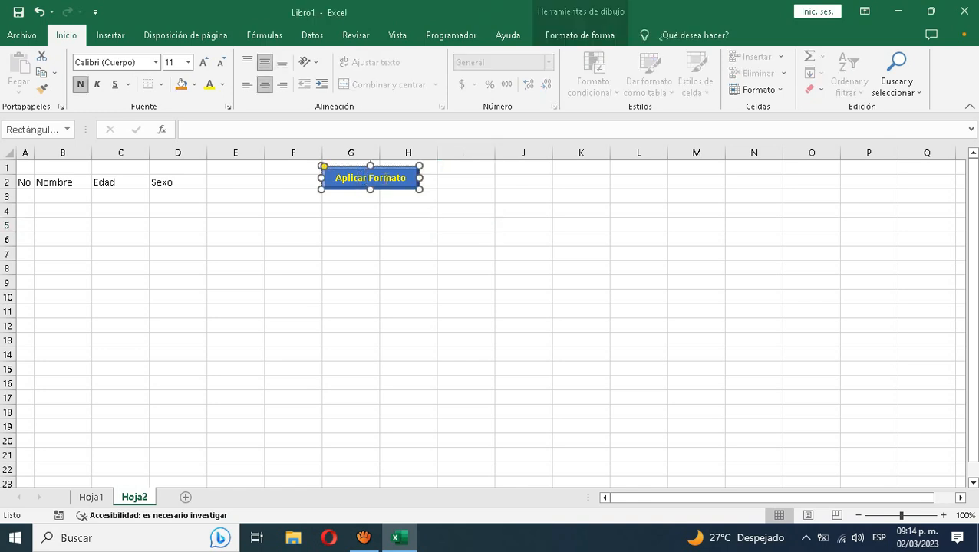
right_click(391, 181)
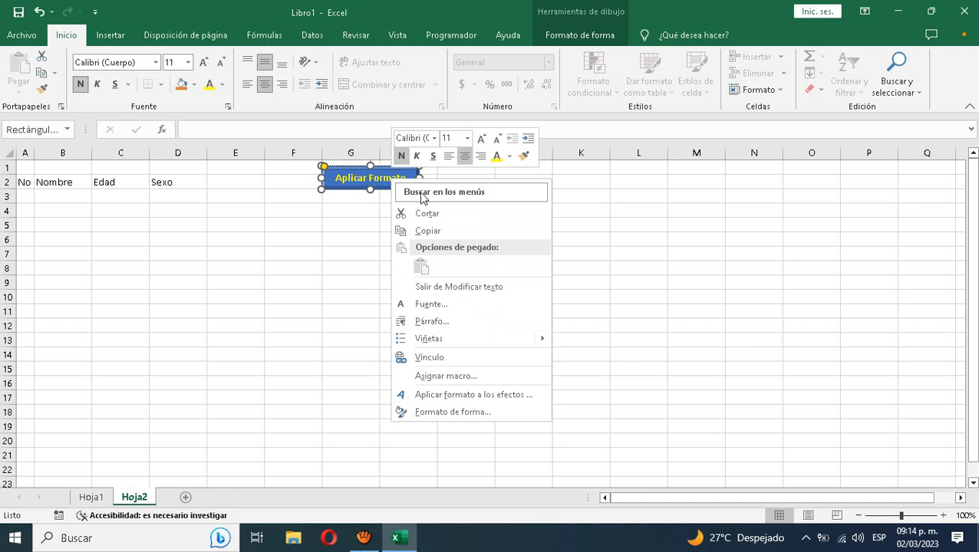
click(457, 377)
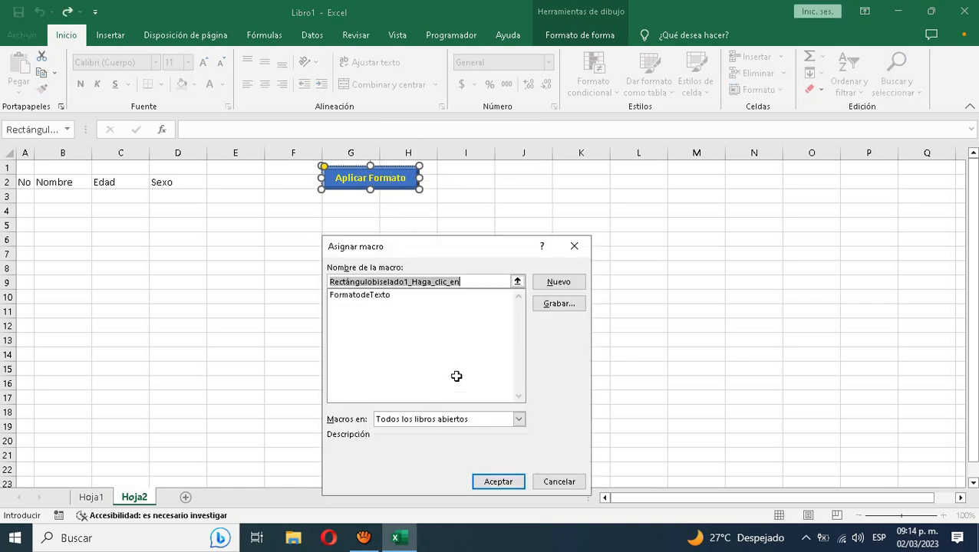
click(374, 282)
click(362, 296)
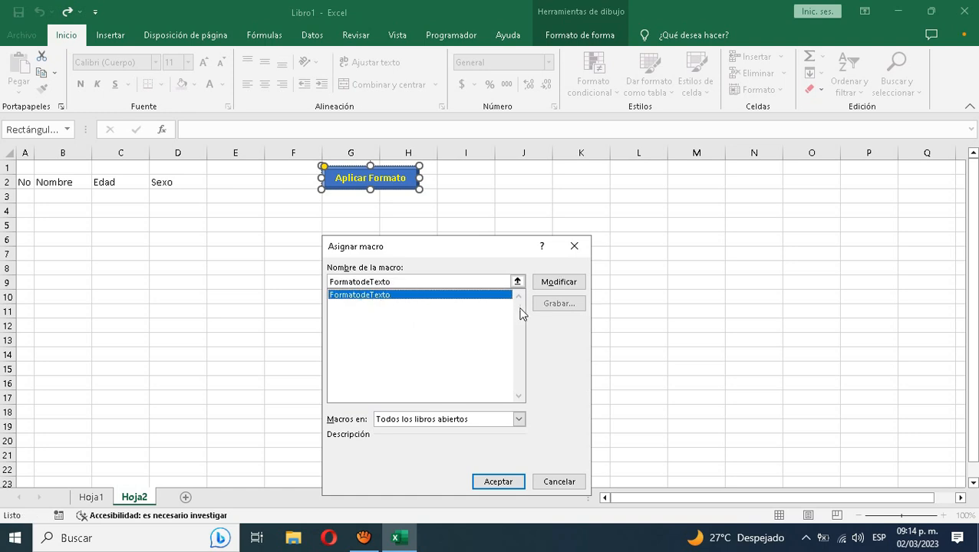
click(497, 481)
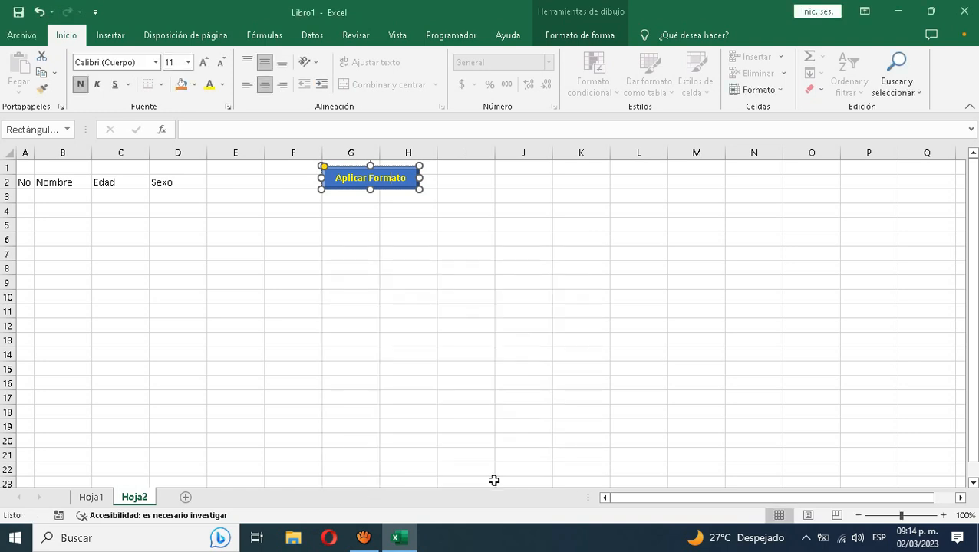
Run the Aplicar Formato button to format the header row on Hoja2, then deselect the headers
click(448, 207)
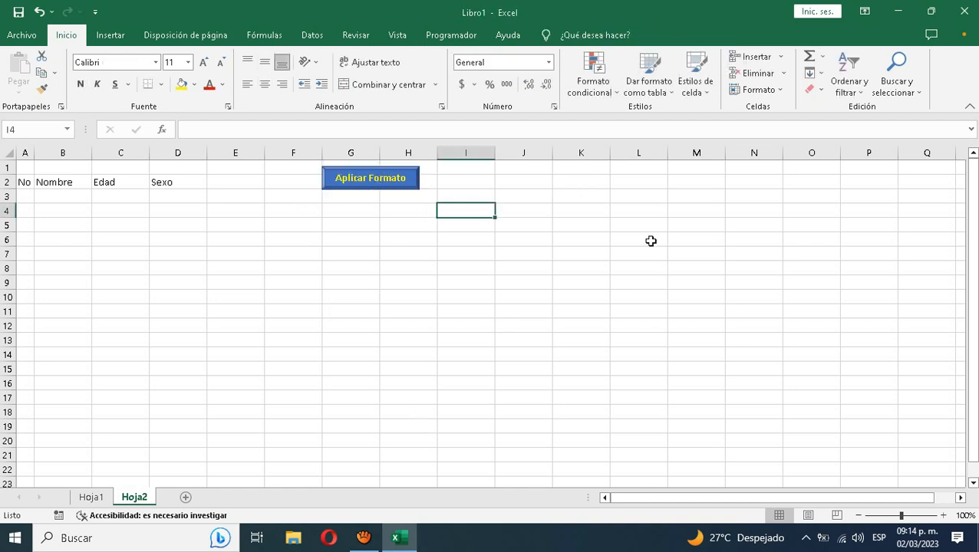
click(378, 185)
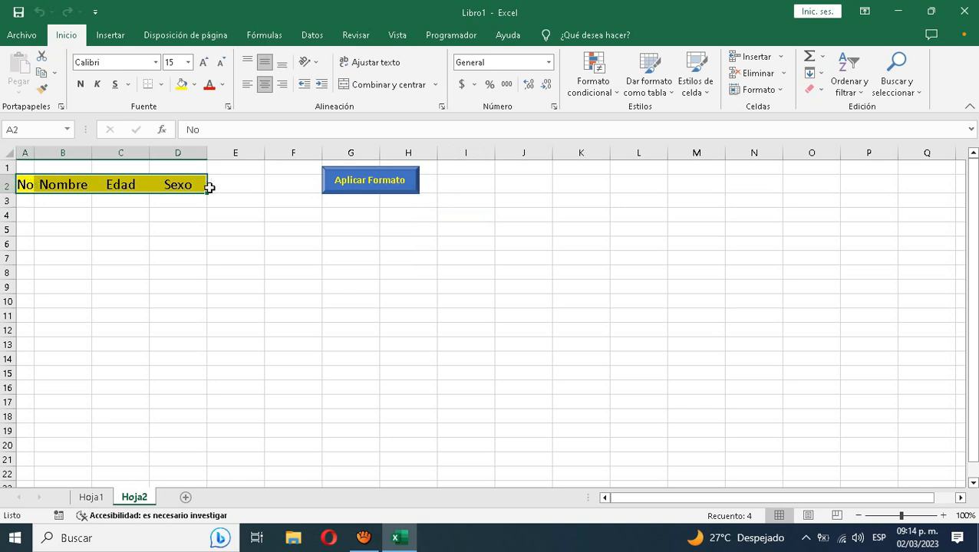
click(261, 191)
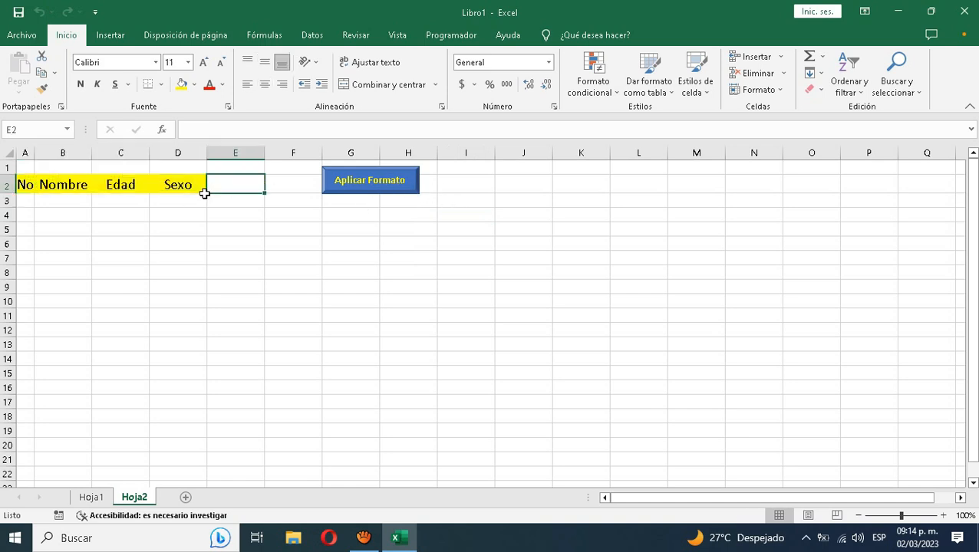
Enter texto in cell A4 and run the Aplicar Formato button again to test which cells it formats
click(36, 213)
click(28, 212)
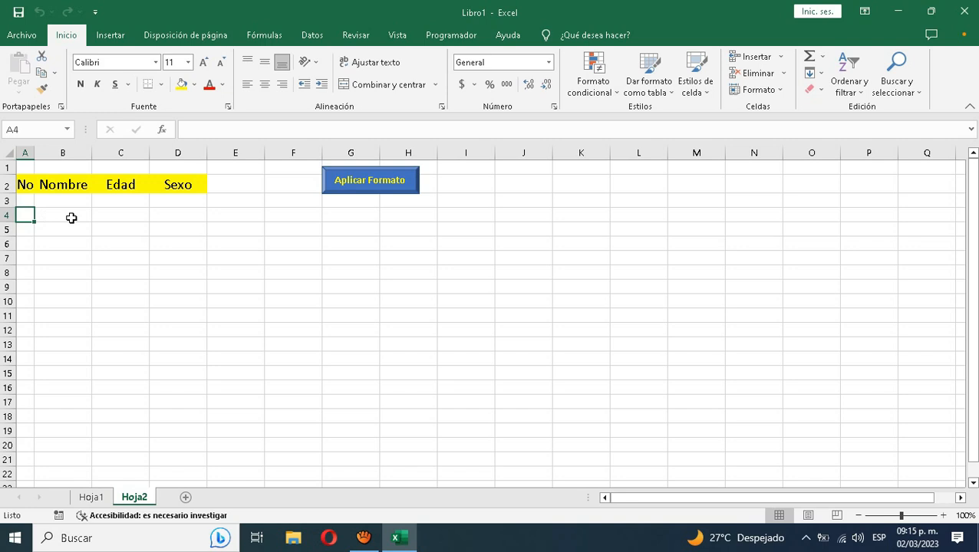
text(texto)
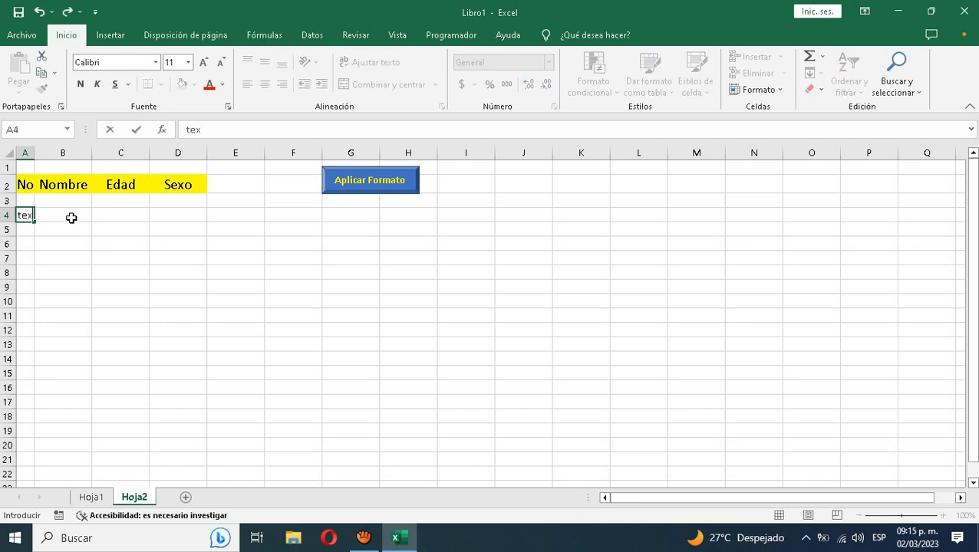
key(Return)
key(Return)
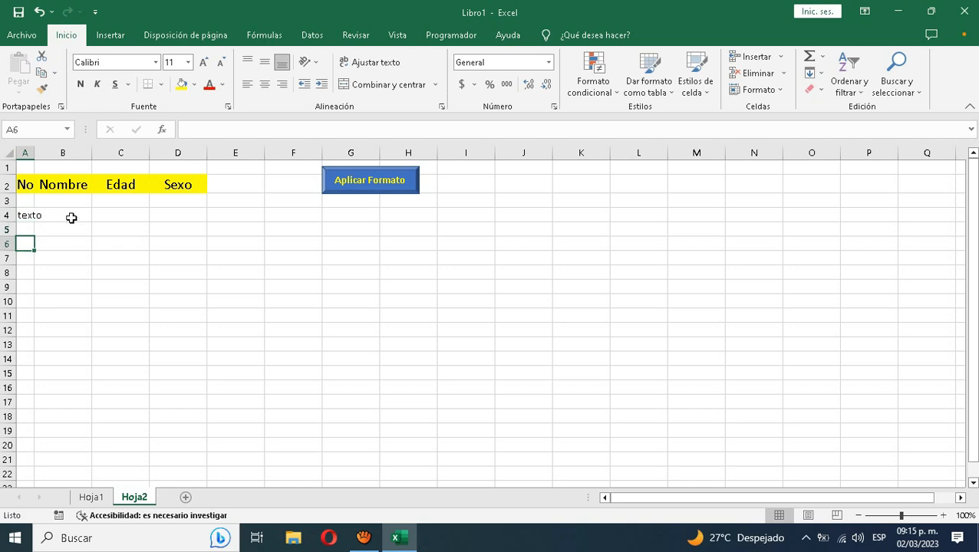
click(362, 182)
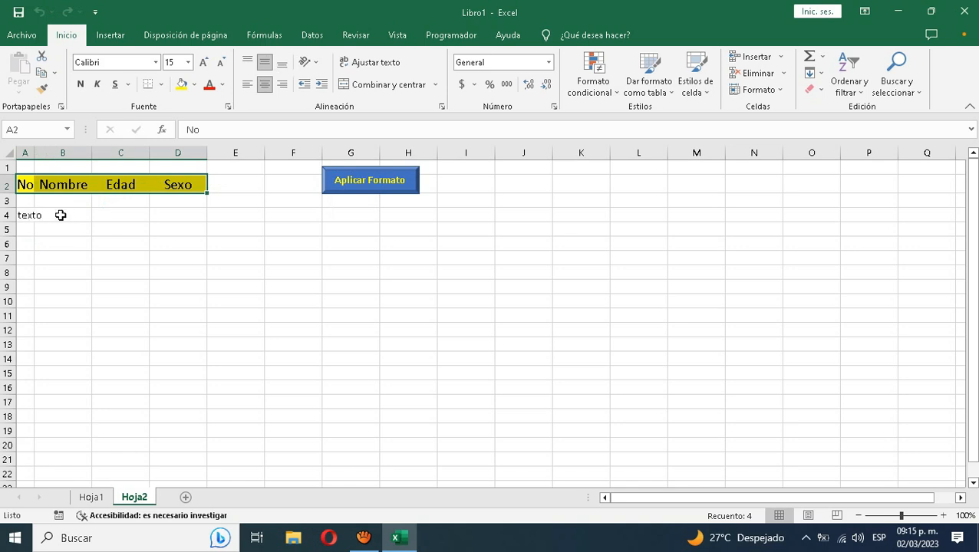
click(286, 239)
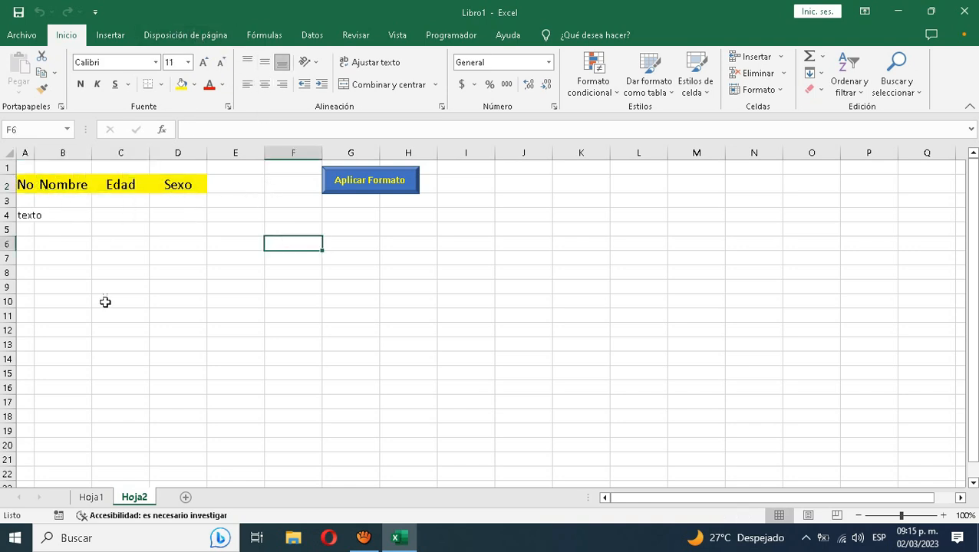
Examine the formatted header range A2:D2 on Hoja1, then return to Hoja2
click(91, 497)
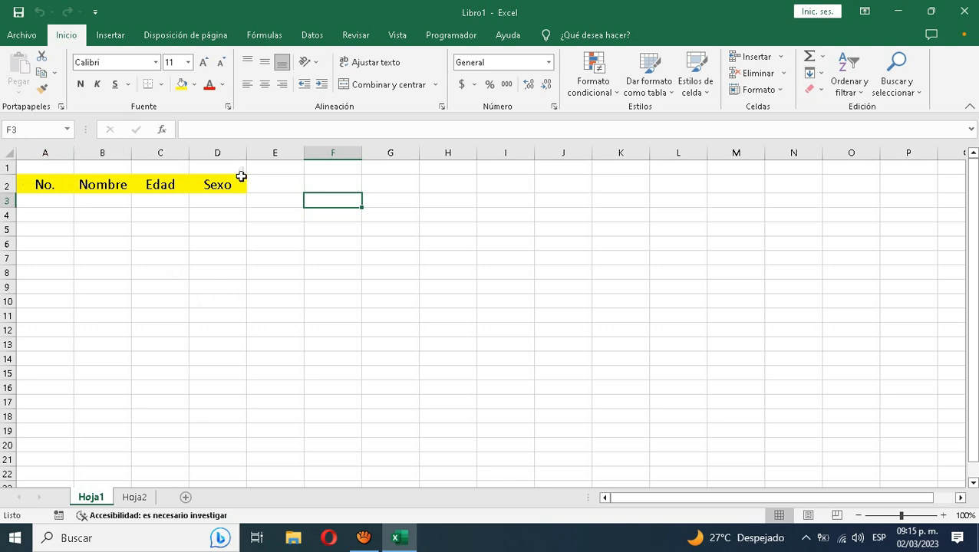
click(27, 183)
drag(47, 184, 210, 184)
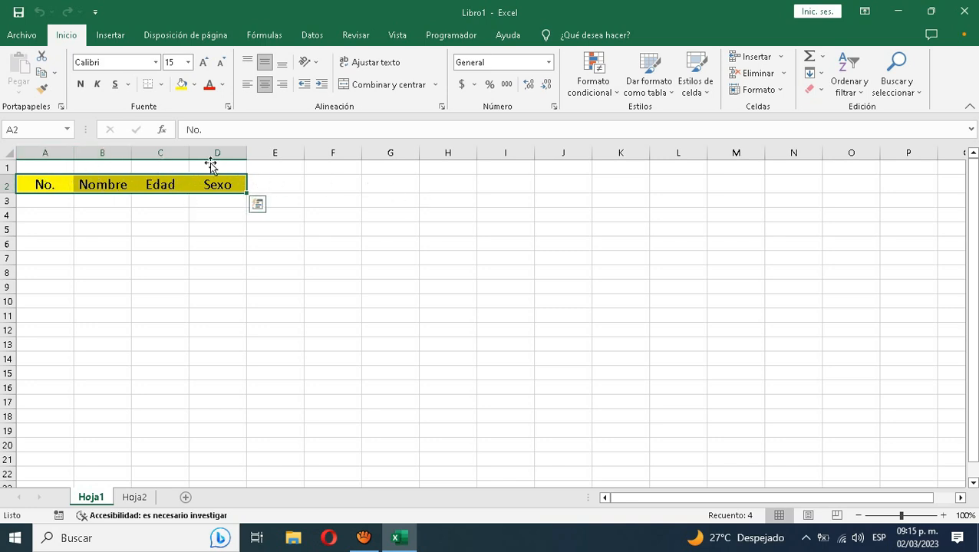
click(223, 204)
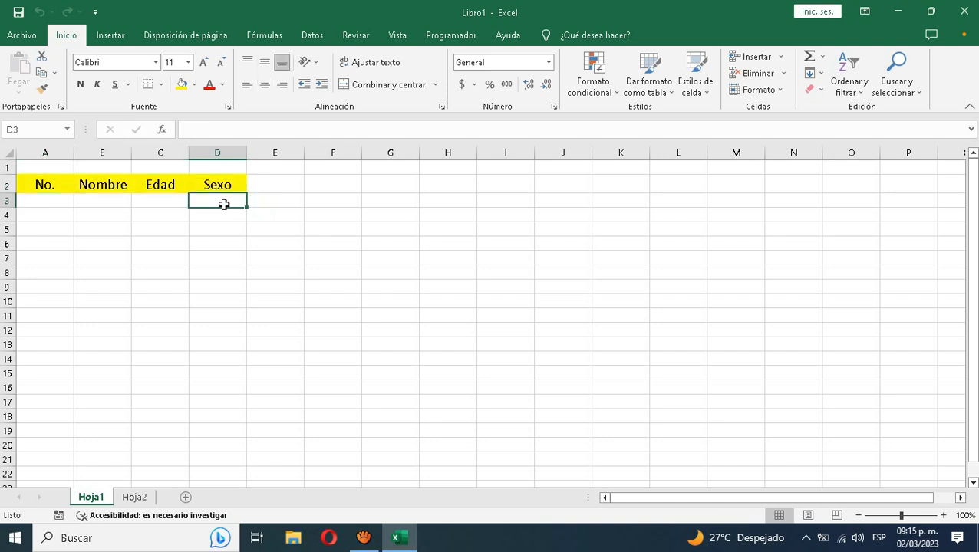
click(132, 497)
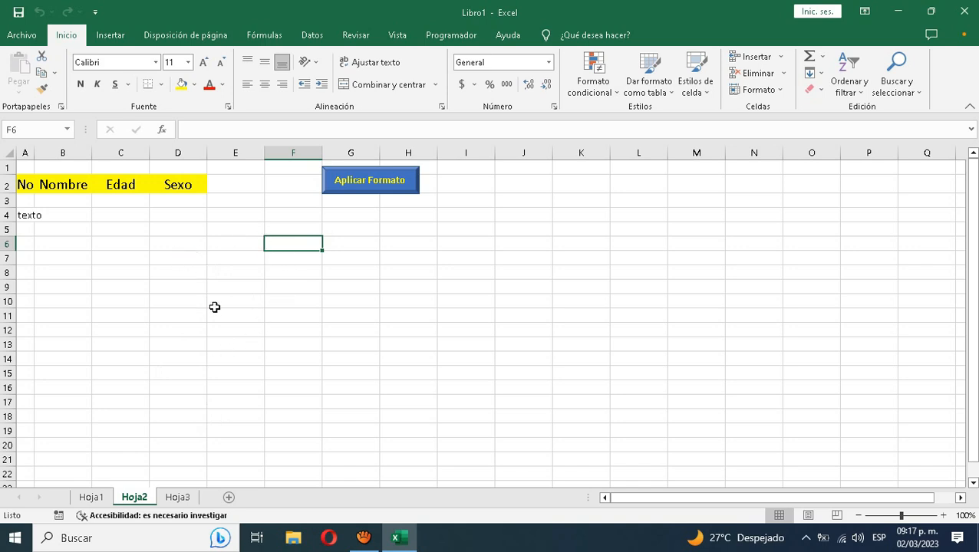
On Hoja3, enter the label Nombre in cell B2
click(178, 497)
click(102, 234)
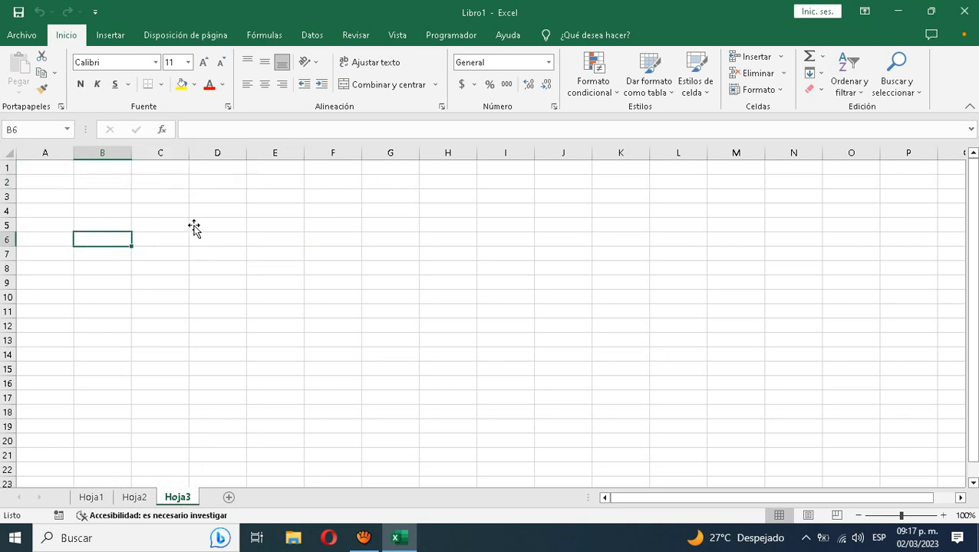
click(106, 195)
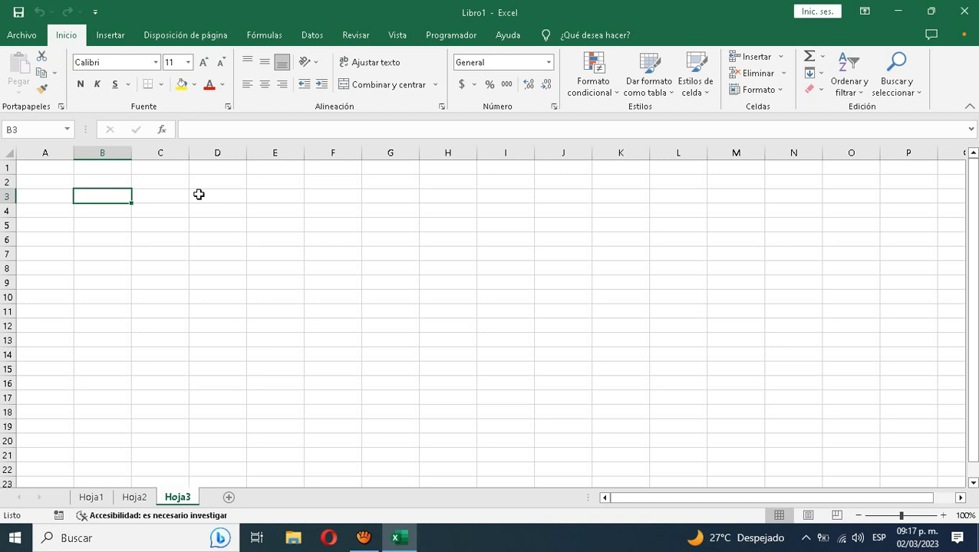
text(N)
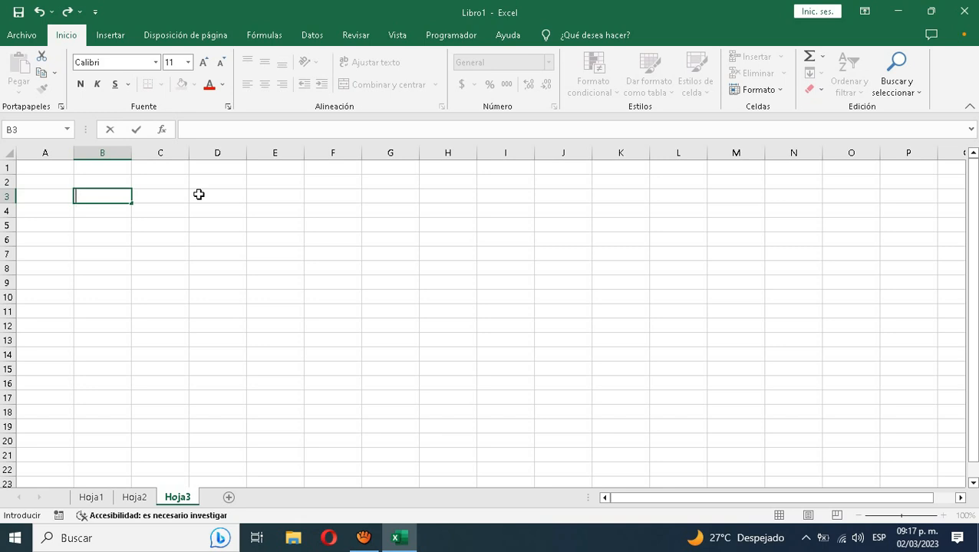
key(Escape)
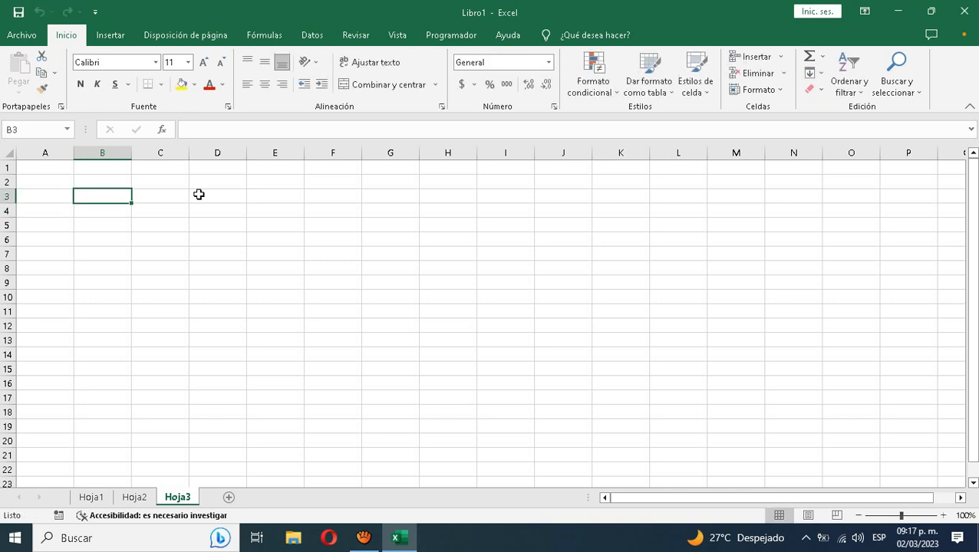
key(Up)
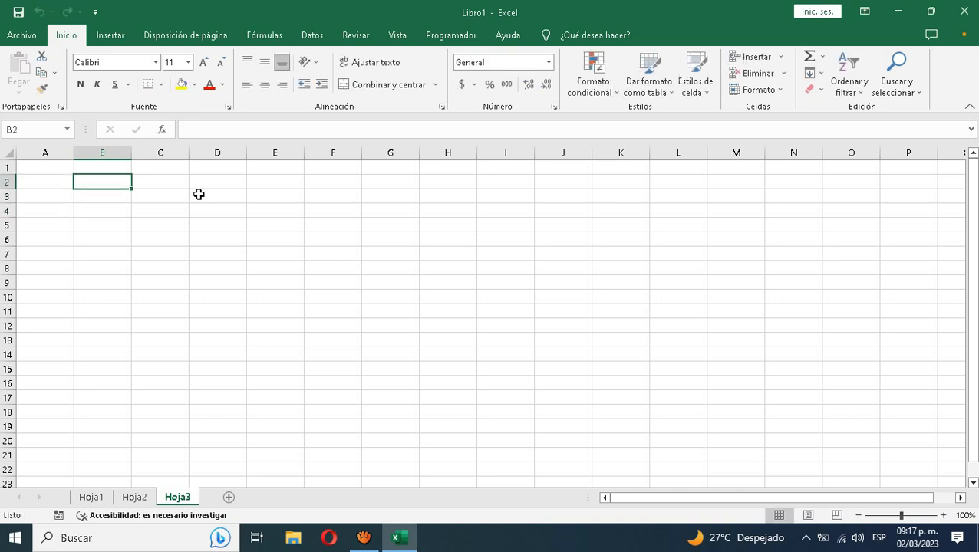
text(Nombre)
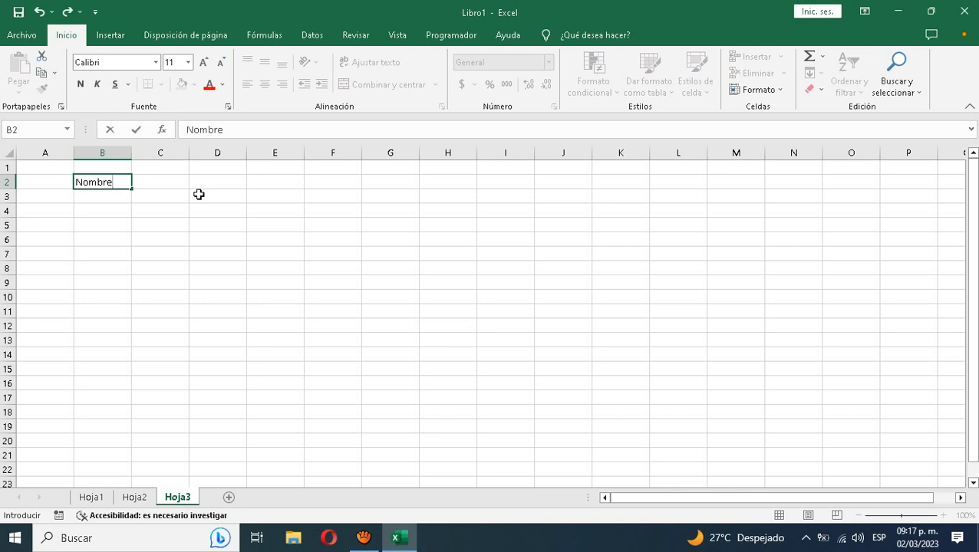
key(Return)
Enter the label Fecha de Nacimiento in cell B4
key(Down)
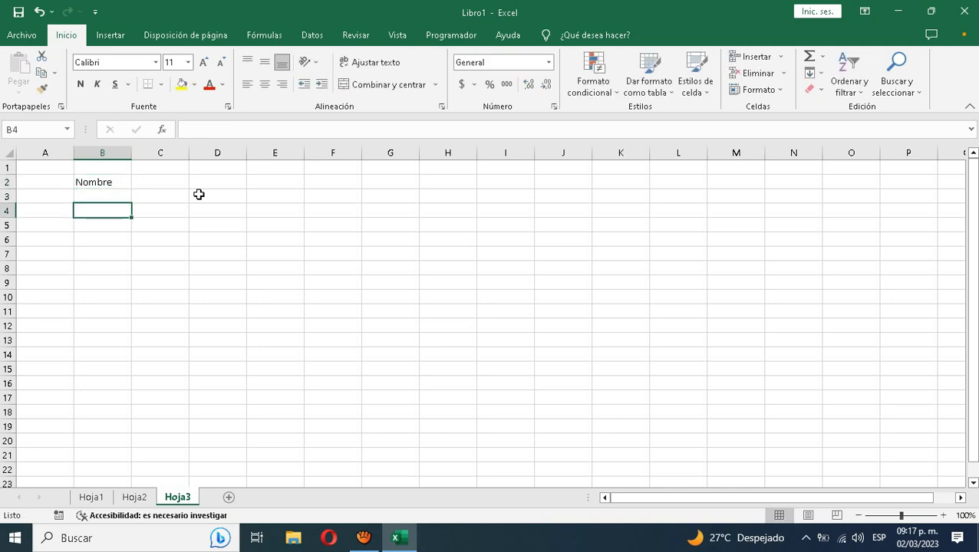
text(Fecha)
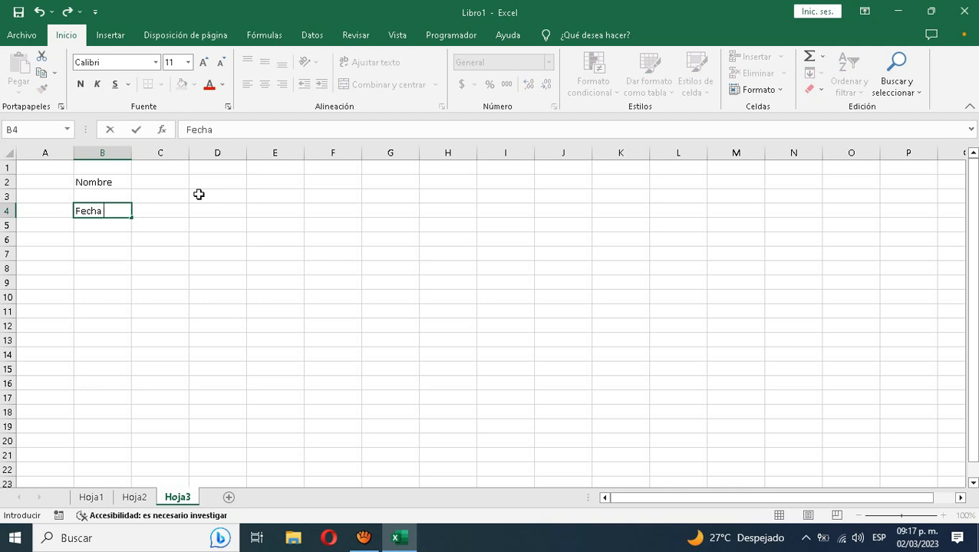
text( de Nacimiento)
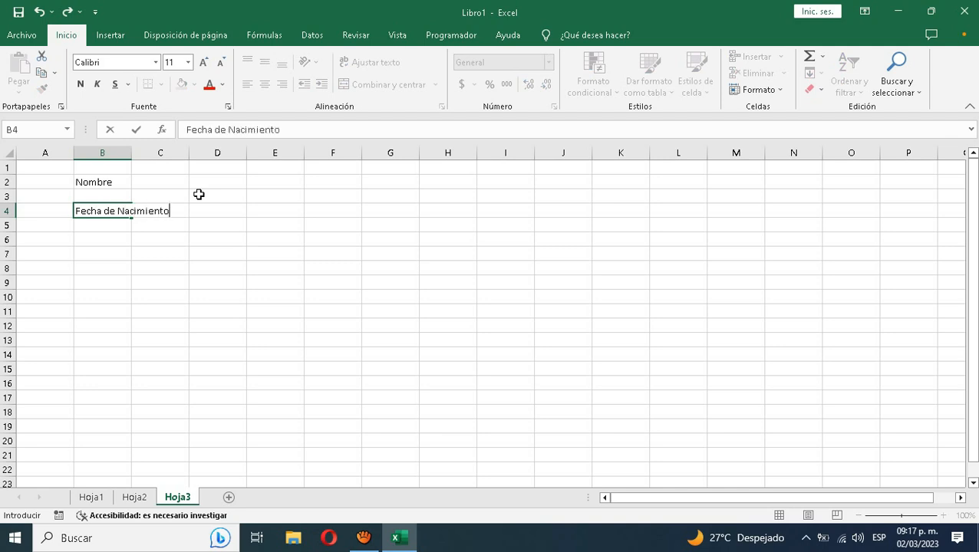
key(Return)
Enter the labels edad in cell B6 and sexo in cell B8
key(Return)
text(e)
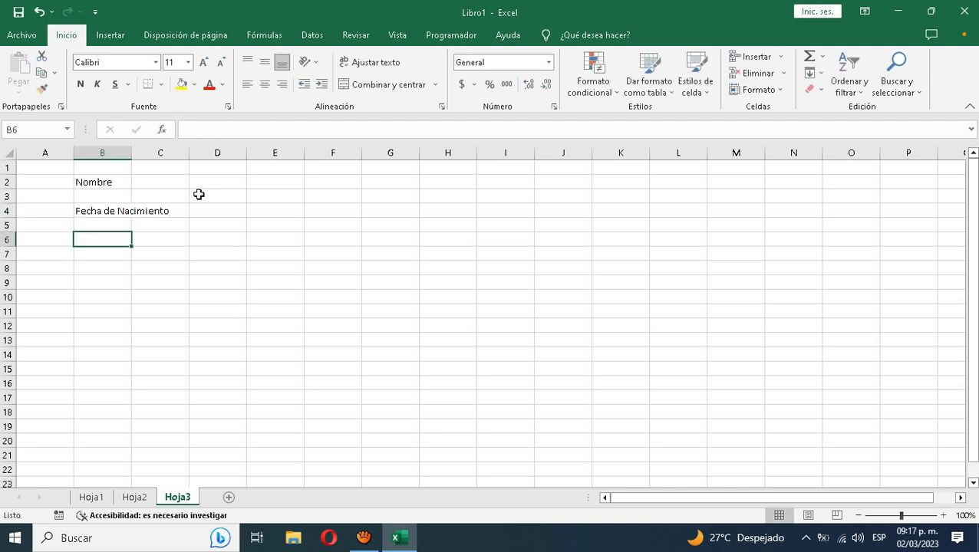
text(dad)
key(Tab)
key(Down)
key(Down)
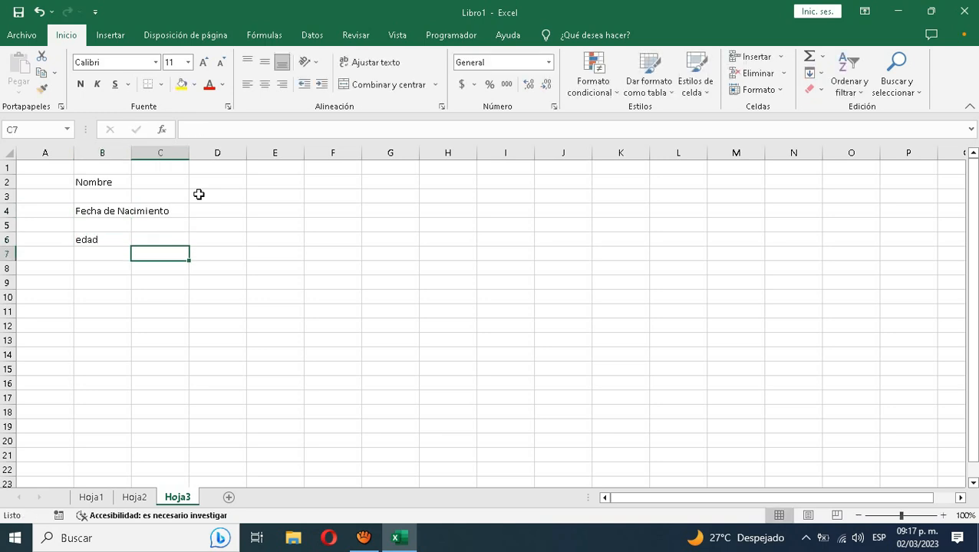
key(Left)
text(sexo)
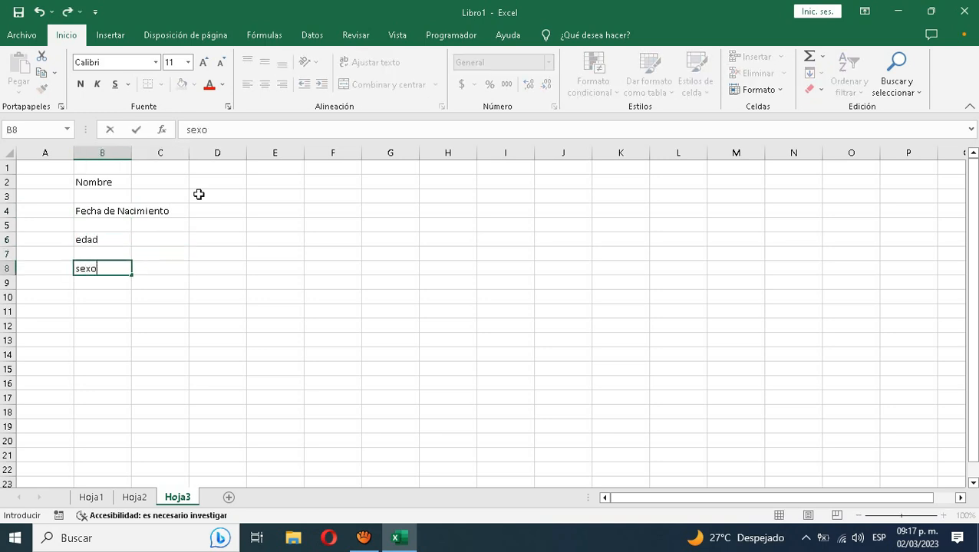
key(Return)
key(Return)
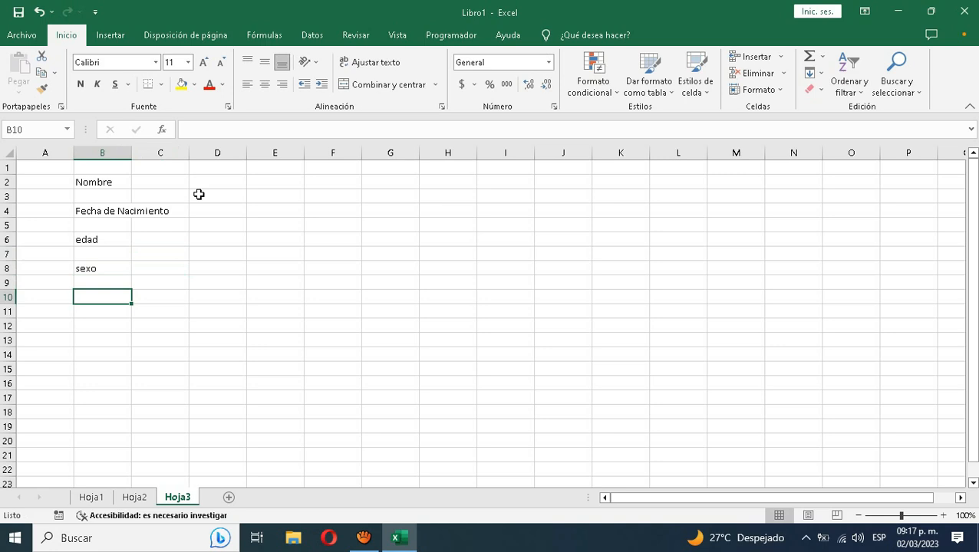
Enter the label Fecha Actual in cell B10
text(Fecha Actal)
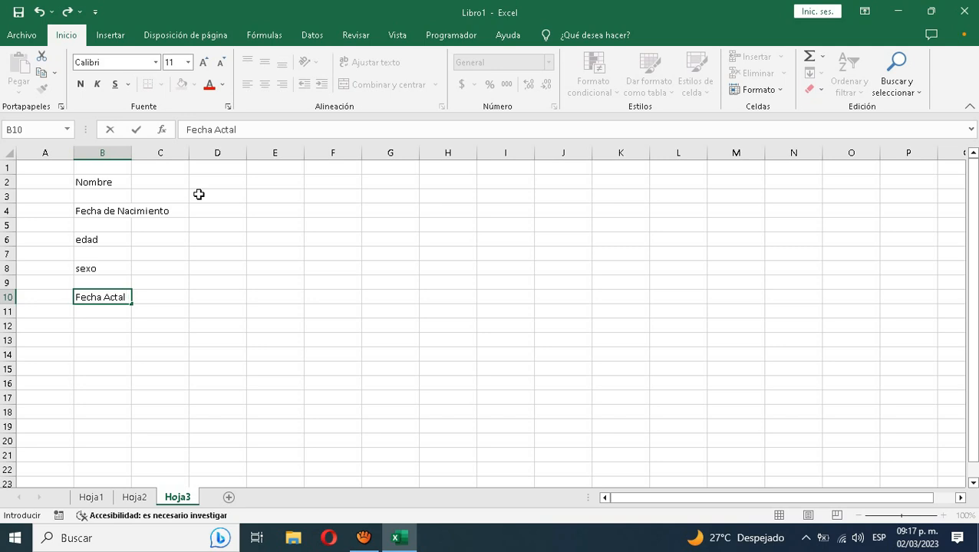
key(Return)
key(Up)
key(Up)
key(Up)
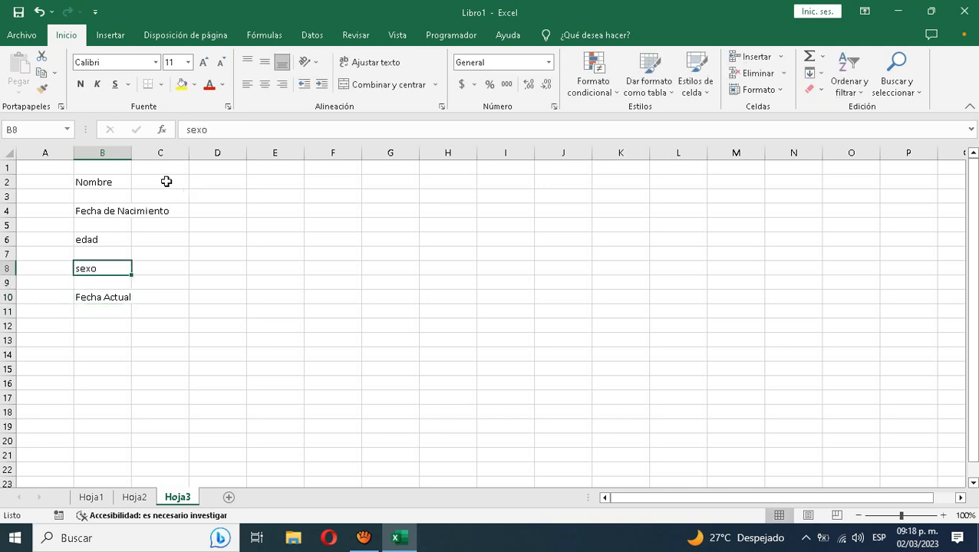
Widen column B to fit its labels and align B2:B10 to the right and vertically to the middle
click(131, 152)
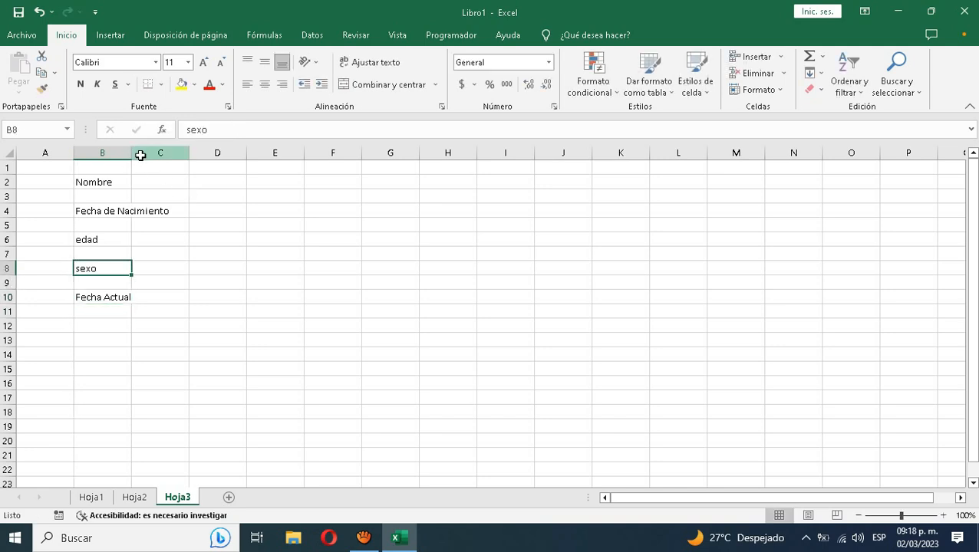
drag(131, 157, 179, 157)
drag(120, 181, 147, 295)
click(264, 85)
click(266, 63)
click(282, 85)
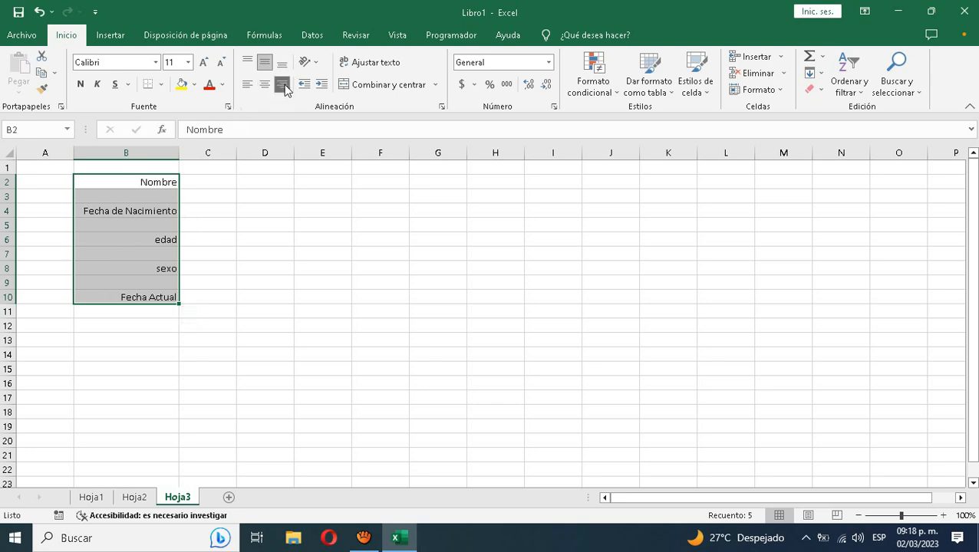
Widen column C to make room for the form's entries
click(208, 253)
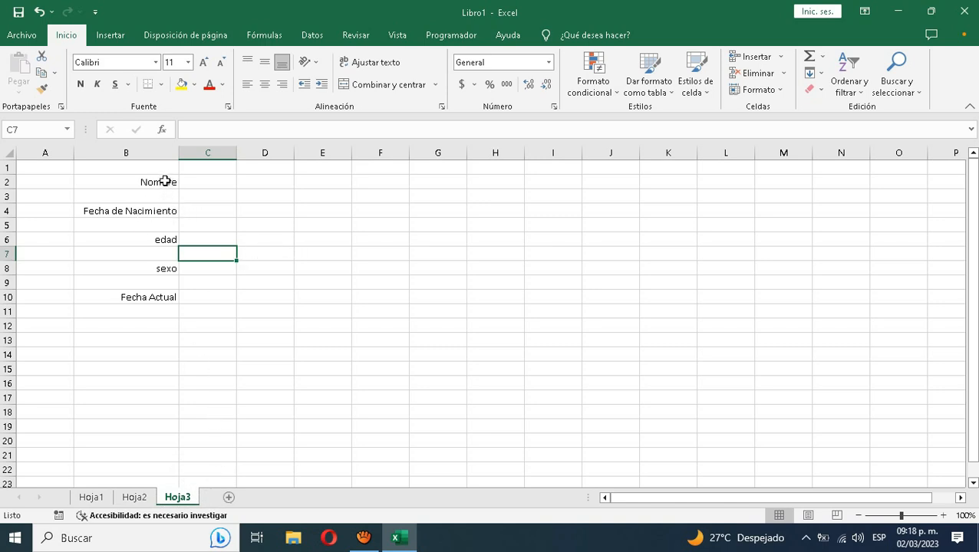
click(201, 178)
drag(237, 153, 339, 155)
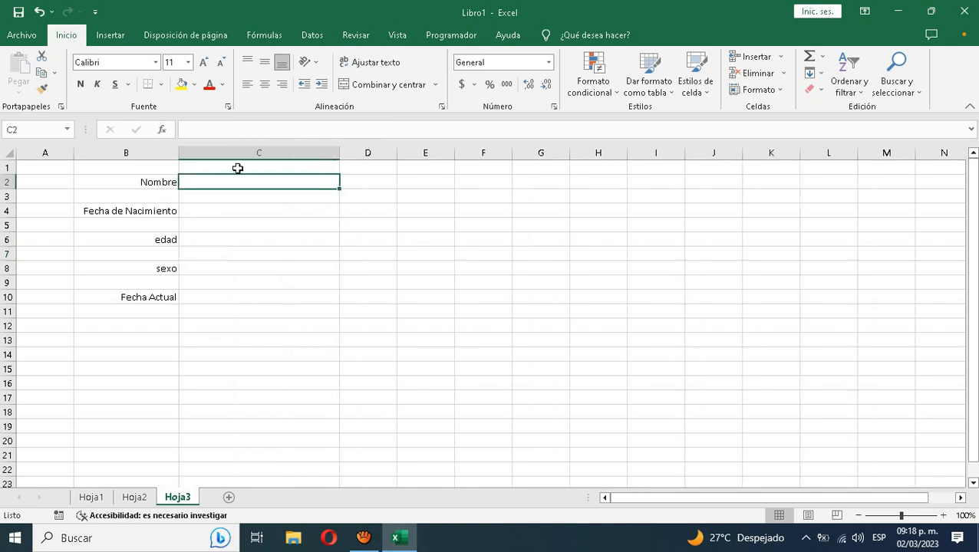
ctrl+click(206, 210)
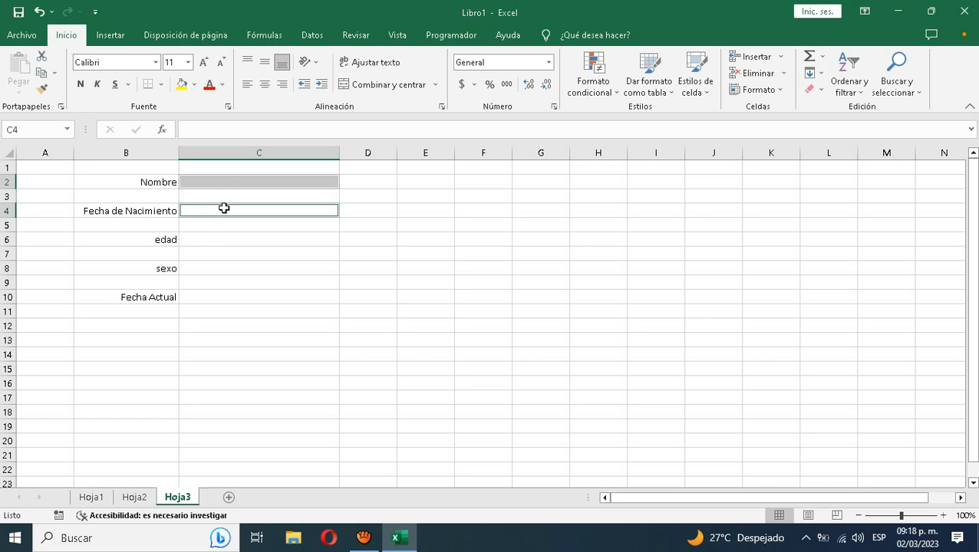
click(351, 204)
click(298, 182)
drag(304, 182, 286, 298)
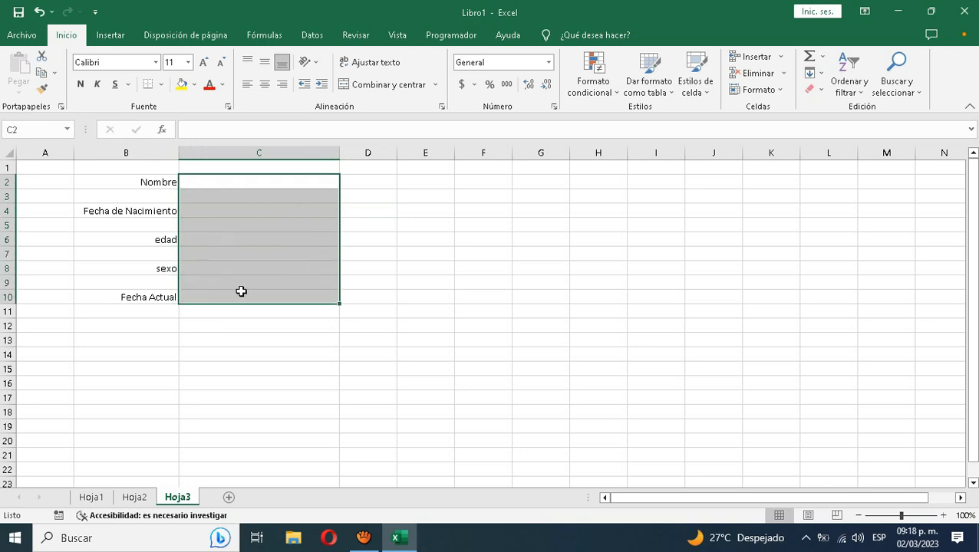
click(364, 280)
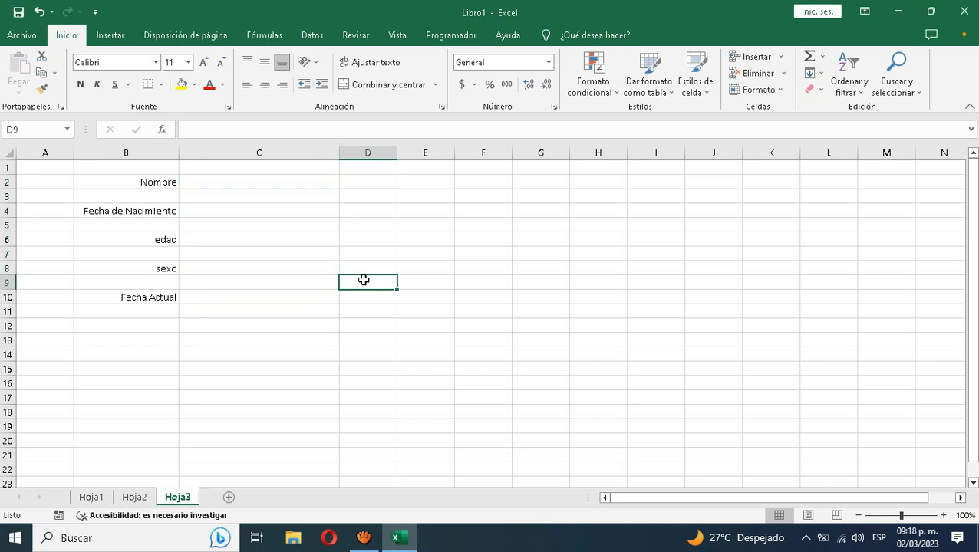
ctrl+click(214, 182)
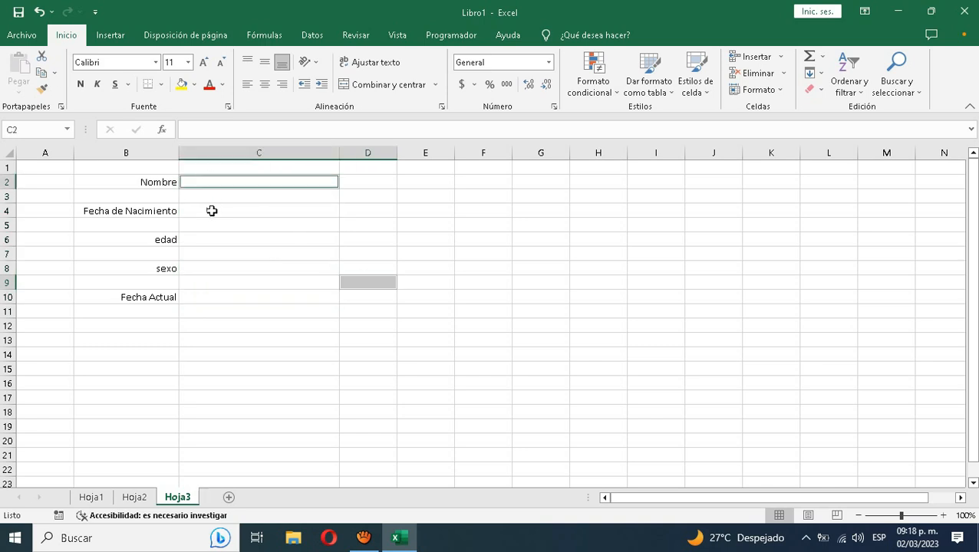
ctrl+click(212, 210)
ctrl+click(204, 243)
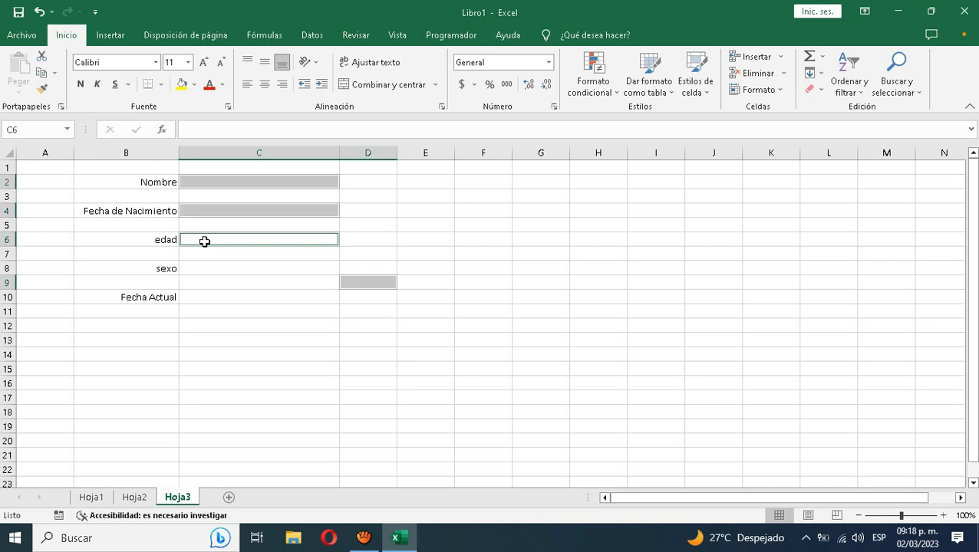
Fill cells C2, C4, C6, C8 and C10 with a light blue-gray theme colour
click(213, 182)
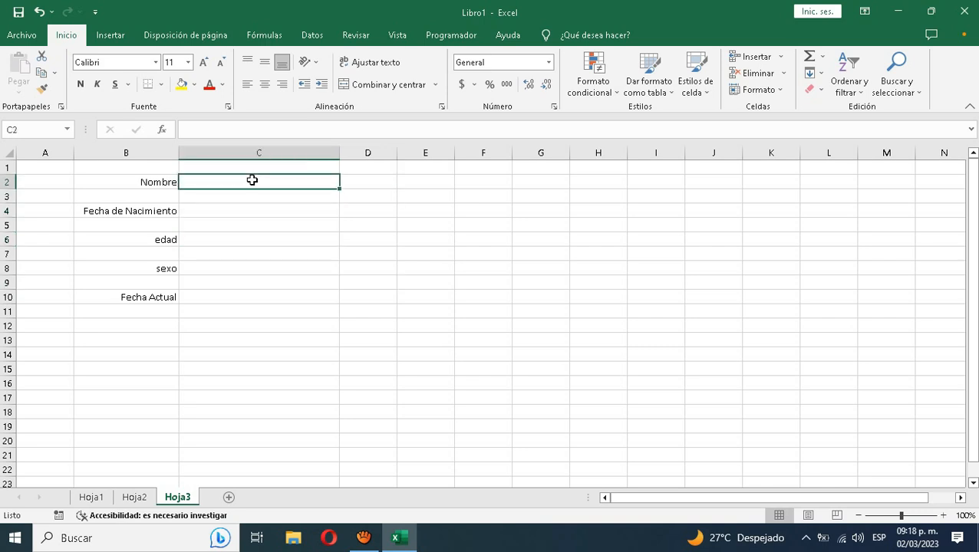
ctrl+click(217, 209)
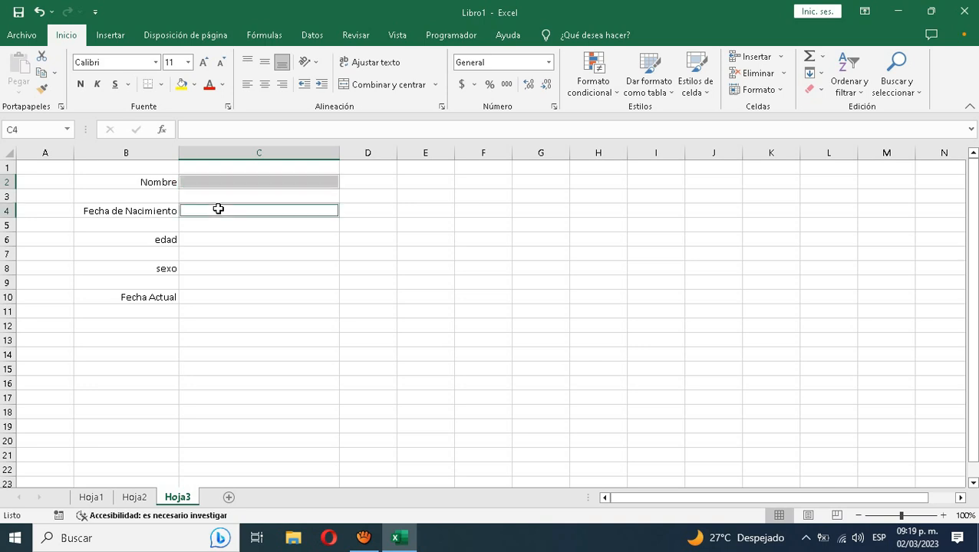
ctrl+click(211, 238)
ctrl+click(205, 265)
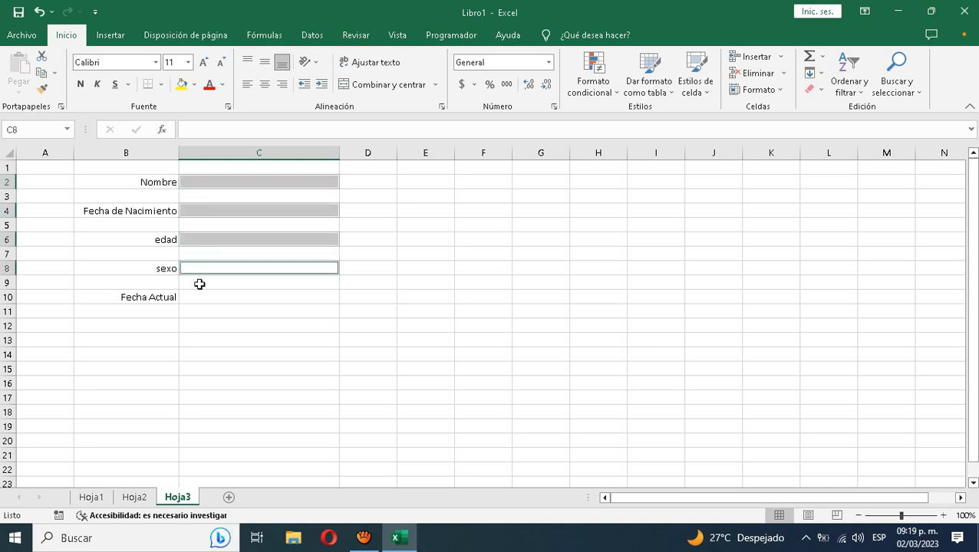
ctrl+click(199, 299)
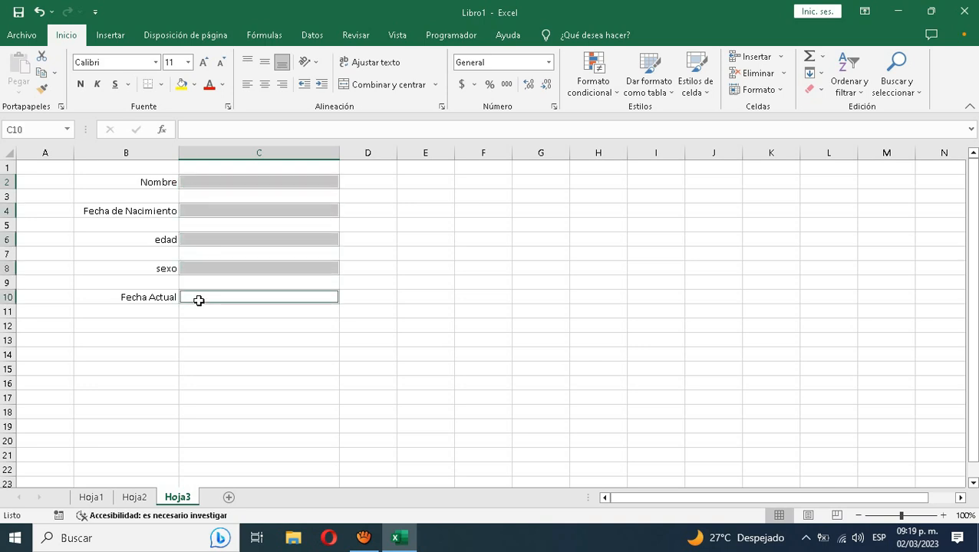
click(196, 85)
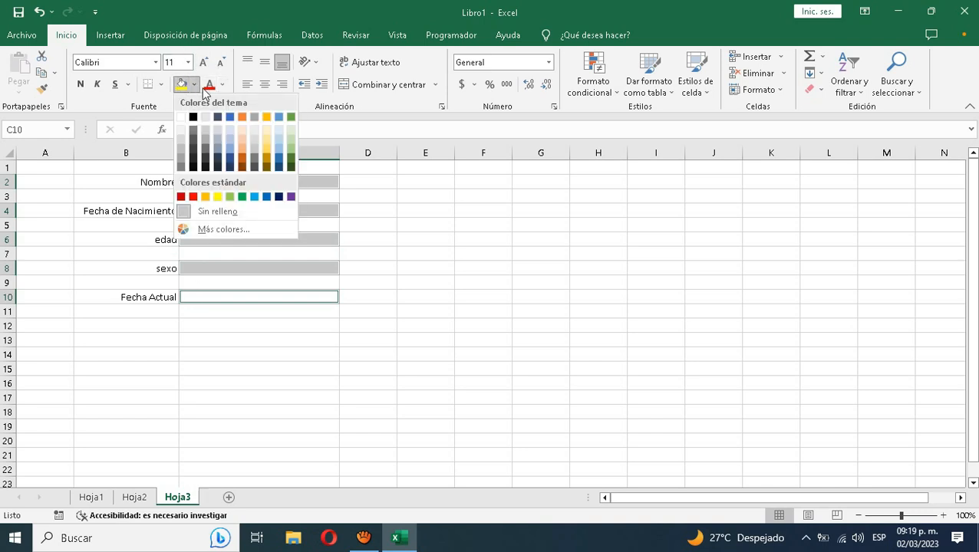
click(219, 137)
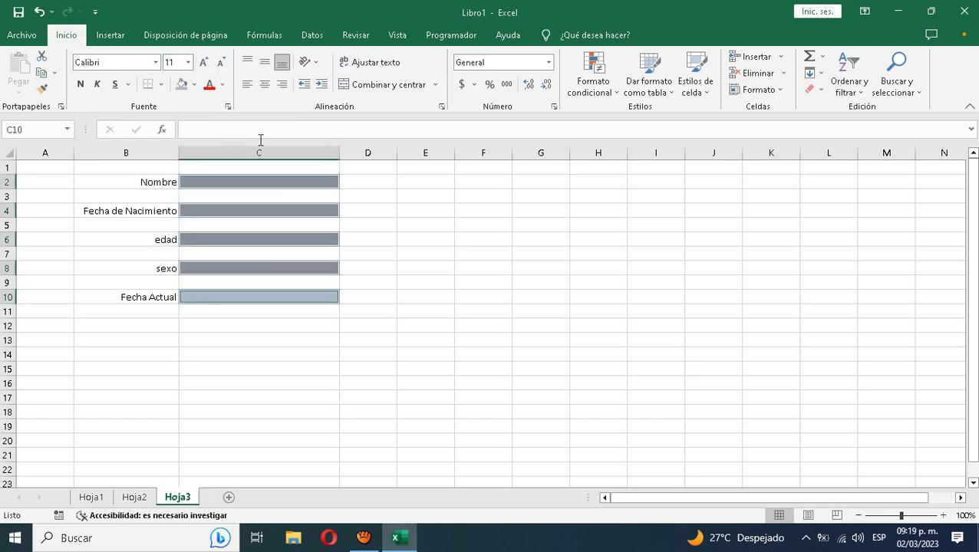
Add thin black borders around the filled entry cells C2, C4, C6, C8 and C10
click(161, 85)
click(157, 229)
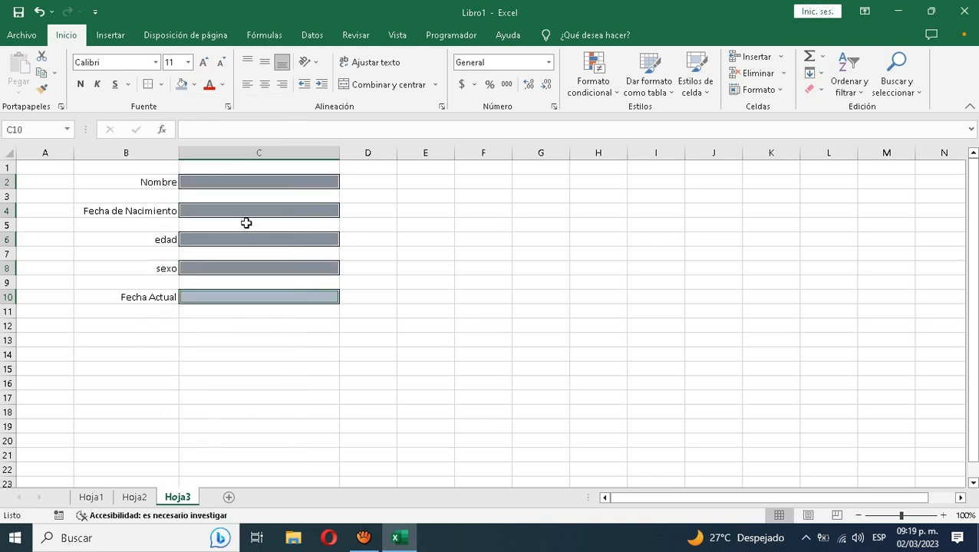
click(380, 222)
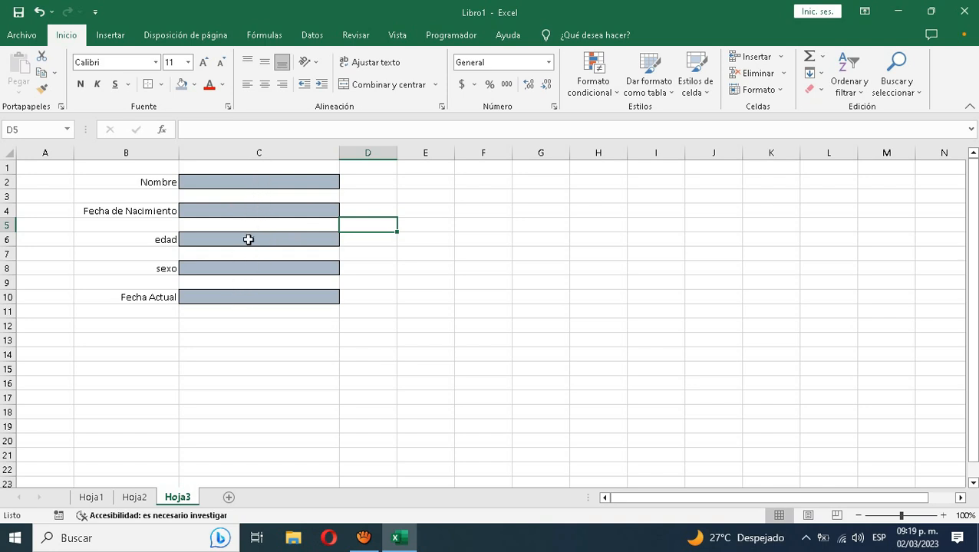
Enter the person's full name in cell C2 beside the Nombre label
click(240, 182)
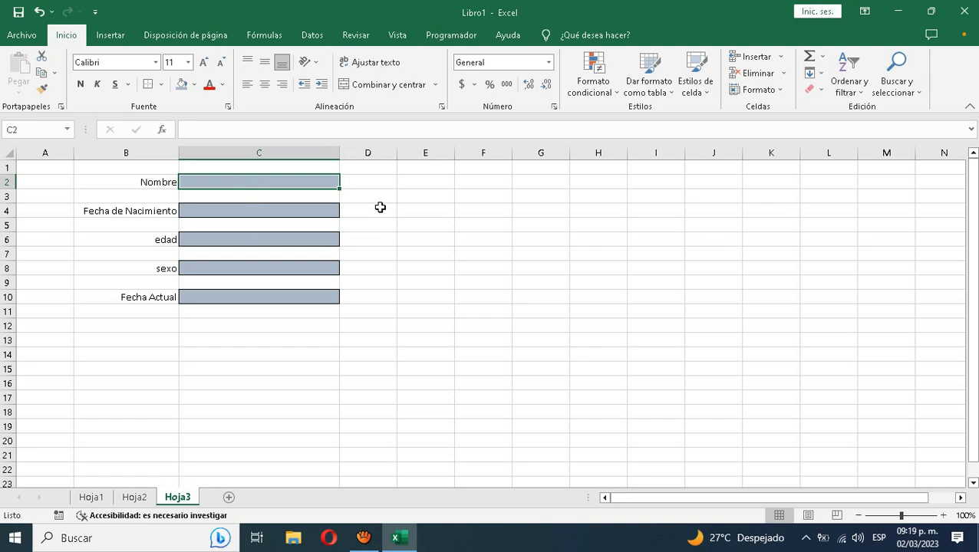
text(Marcelino)
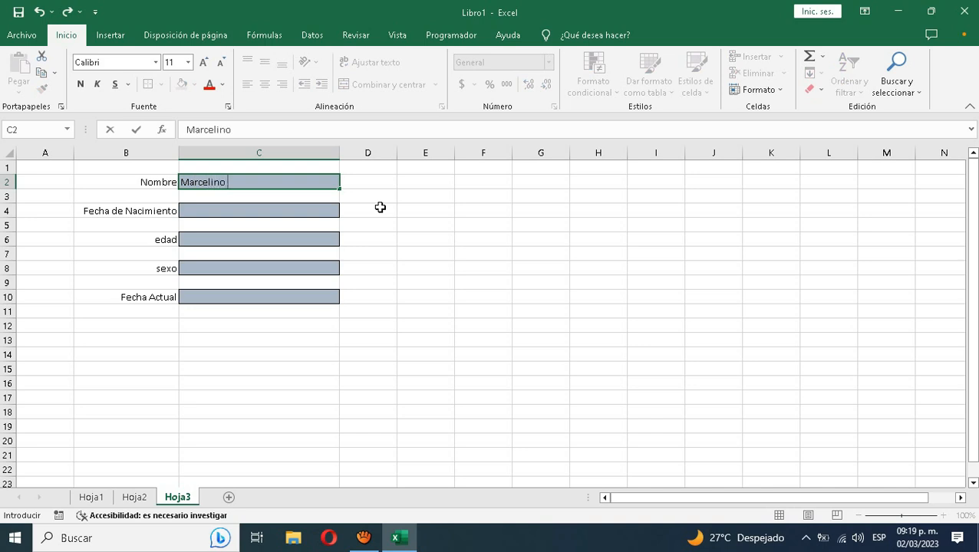
text( Fernandez L)
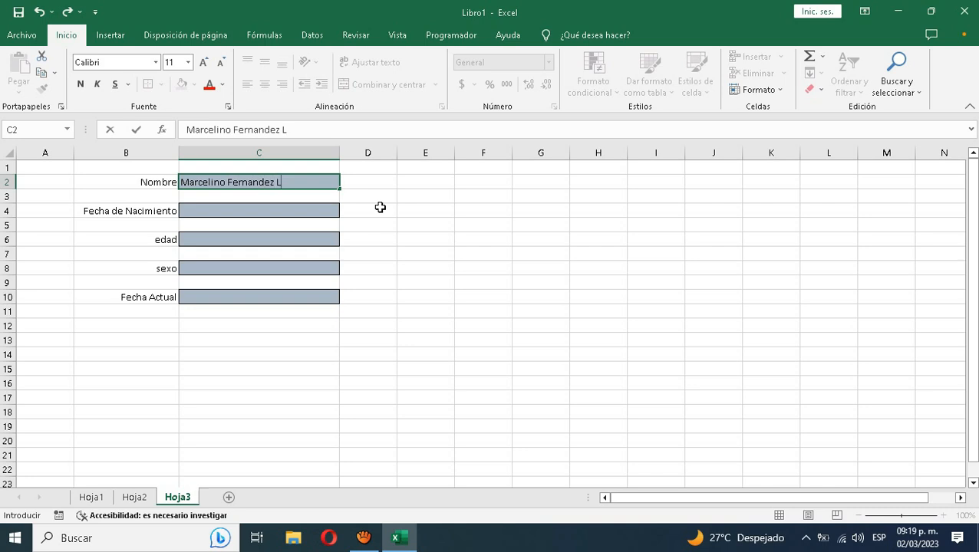
text(ópez)
key(Return)
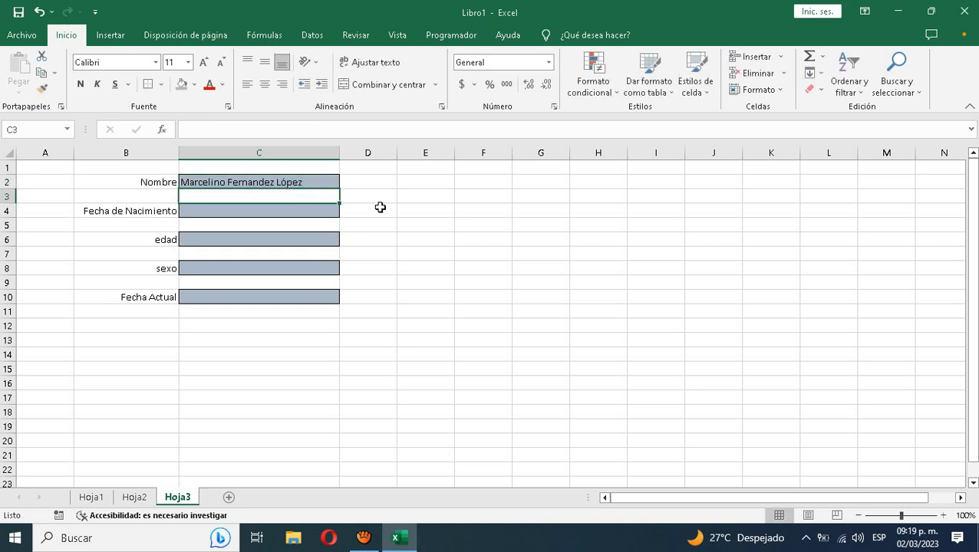
Enter the person's date of birth in cell C4 beside Fecha de Nacimiento
click(278, 212)
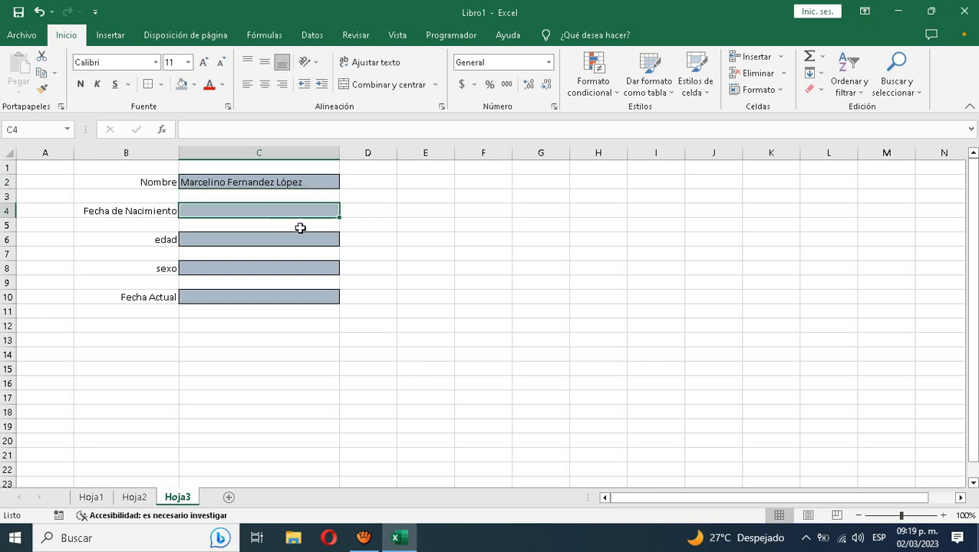
text(25/12/2000)
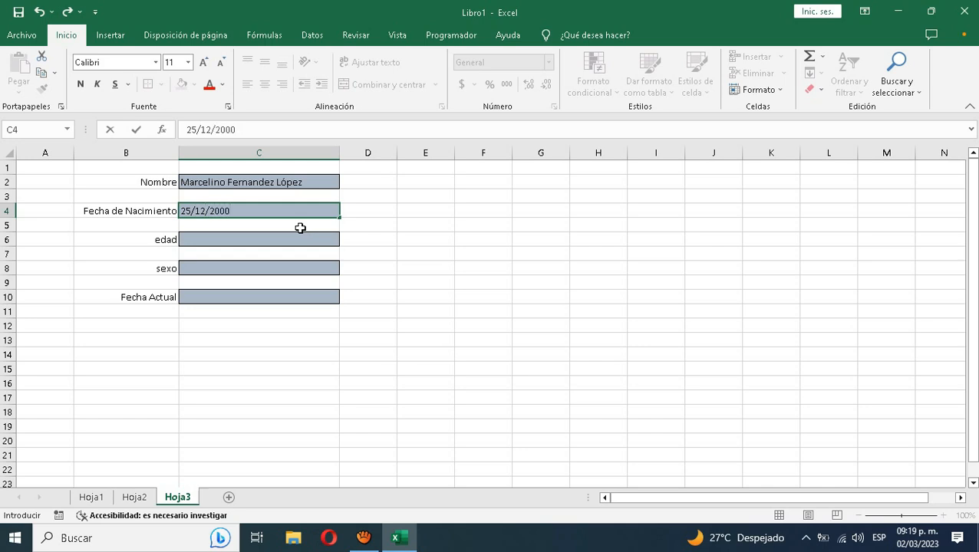
key(Return)
key(Return)
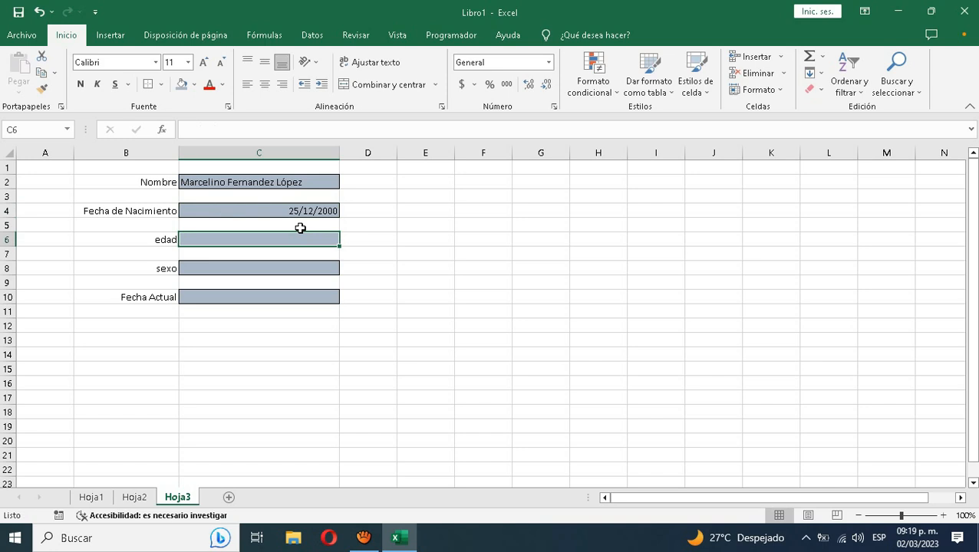
Enter 23 as the age in cell C6 and Masculino as the sex in cell C8
text(23)
key(Return)
key(Return)
text(M)
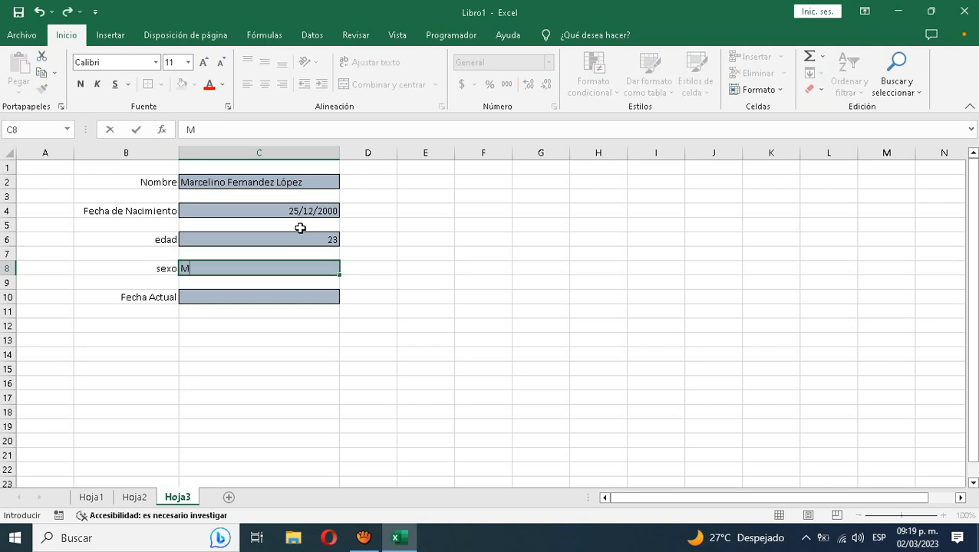
text(asculino)
key(Return)
key(Return)
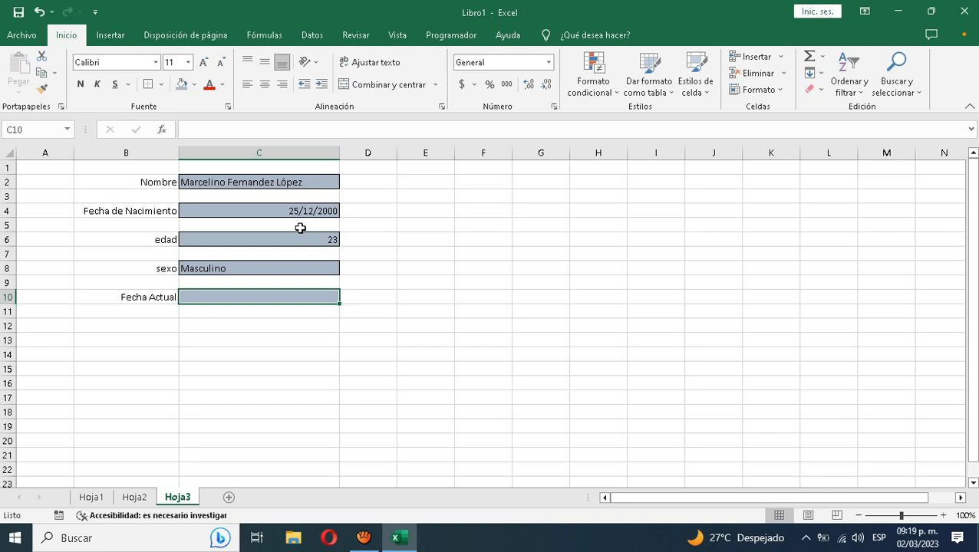
Enter the formula =hoy() in cell C10 beside the Fecha Actual label
text(=)
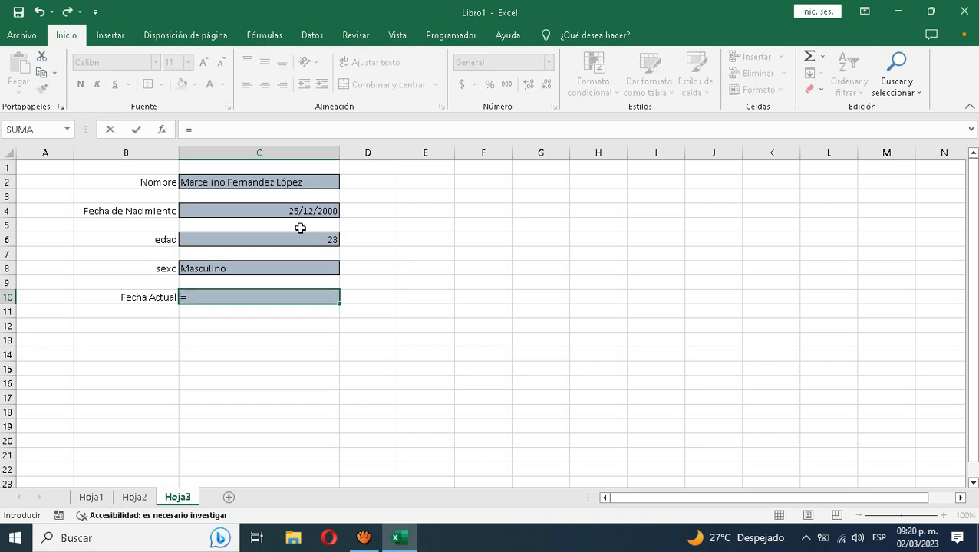
text(hoy)
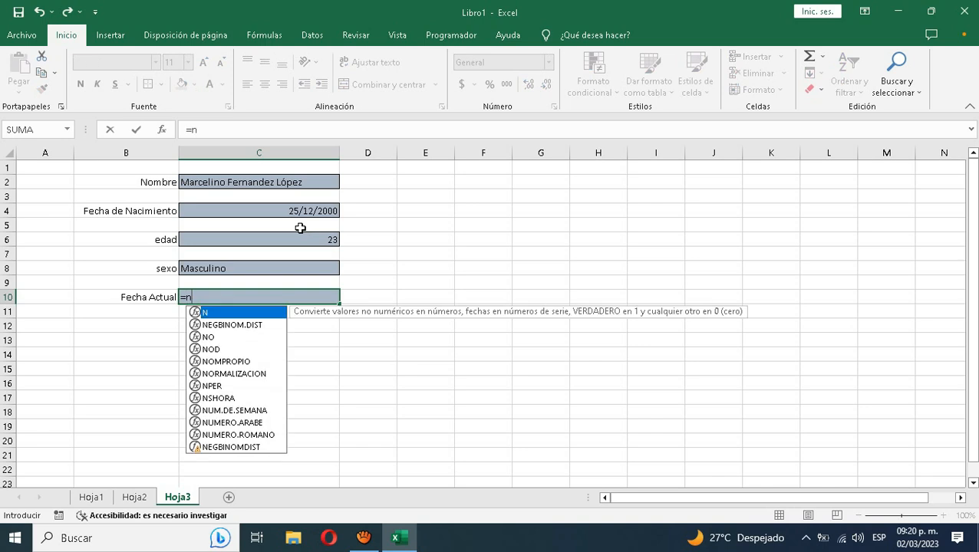
text(())
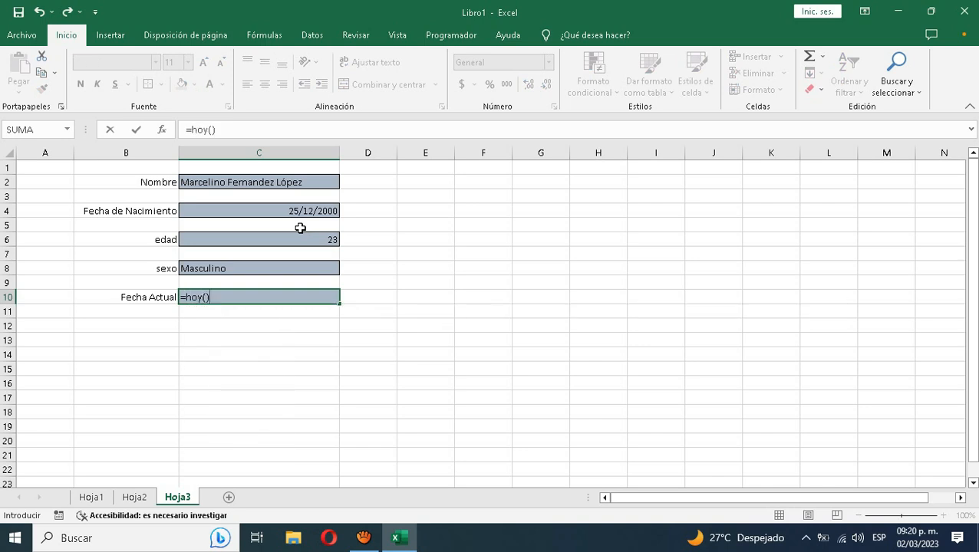
key(Return)
key(Up)
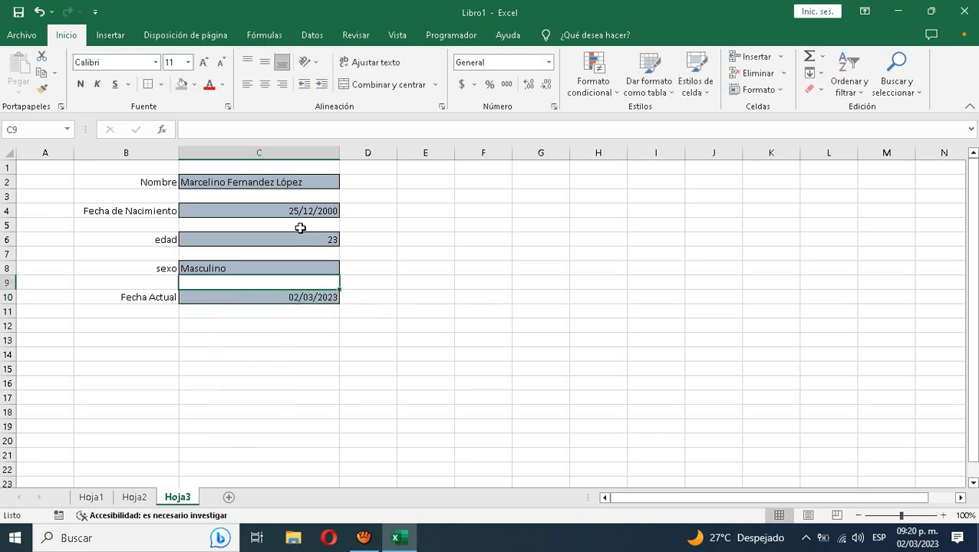
Center the entries in C2:C10 horizontally and vertically and make them bold
drag(299, 183, 306, 295)
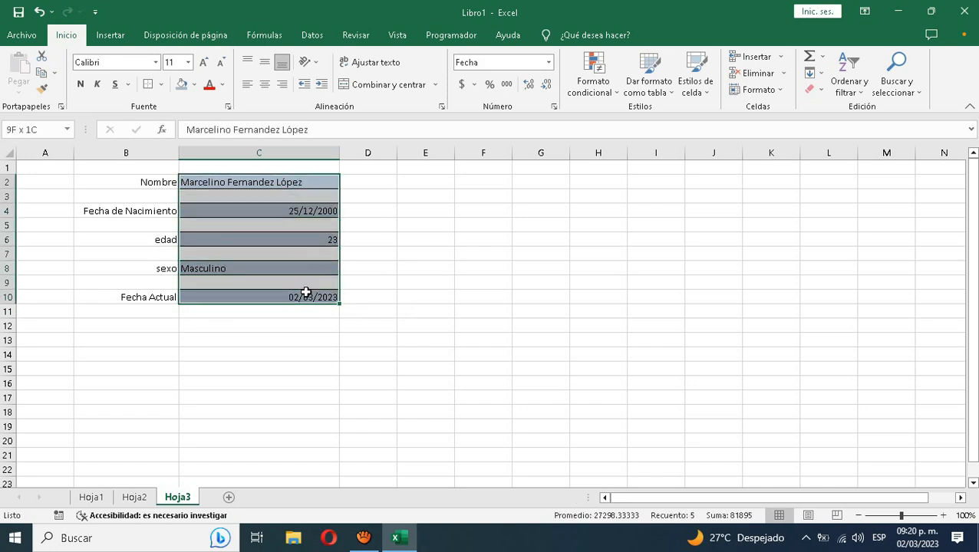
click(264, 84)
click(265, 64)
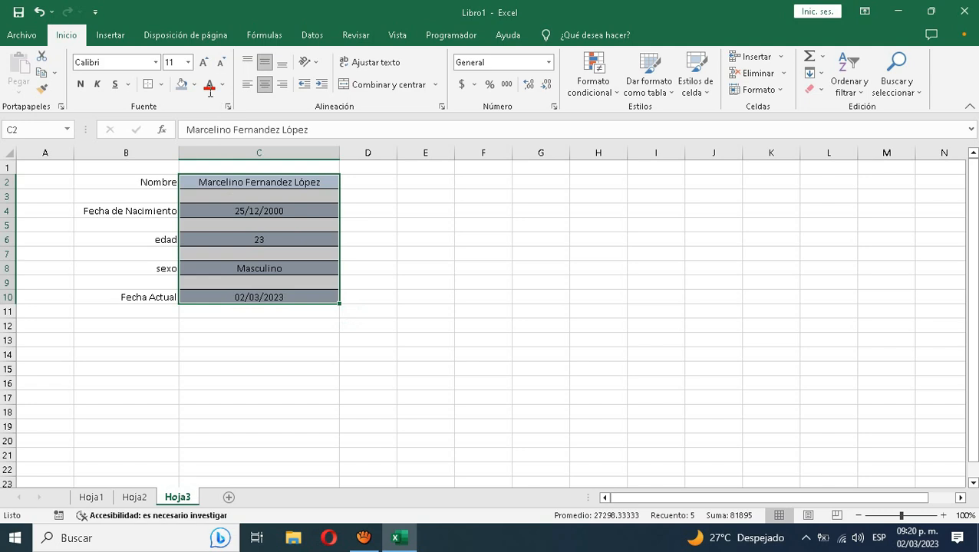
click(81, 84)
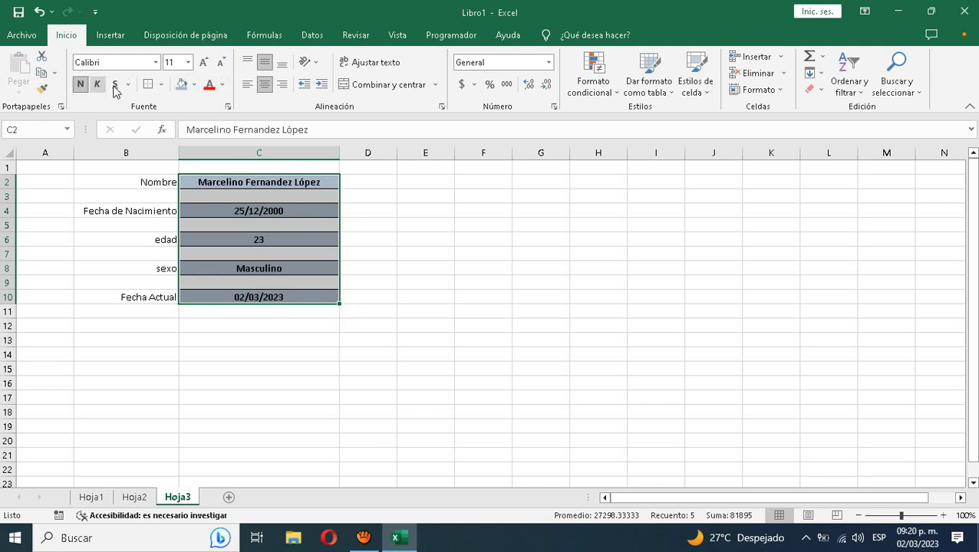
click(386, 237)
click(284, 182)
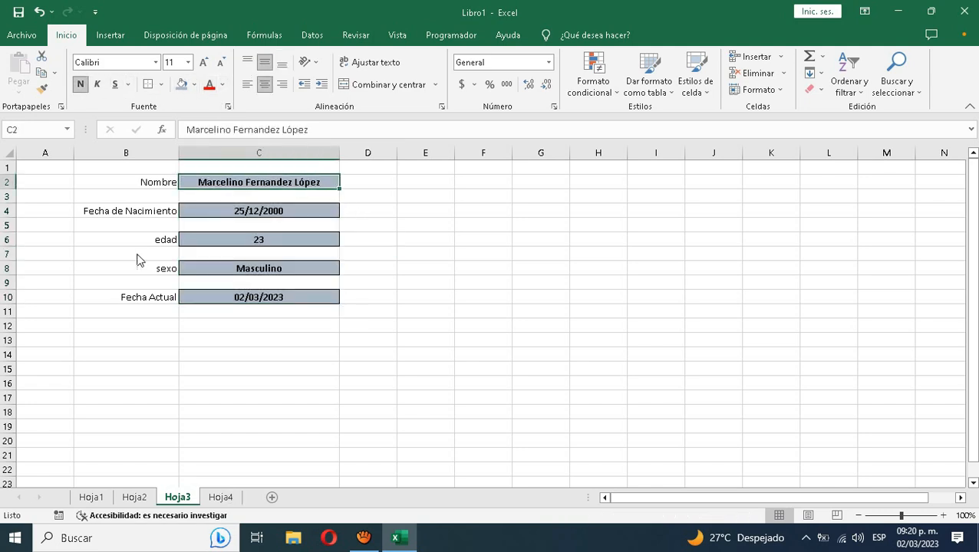
On Hoja4, enter the headers Nombre in cell A2 and Fecha Nec. in cell B2, following the form's labels on Hoja3
click(224, 498)
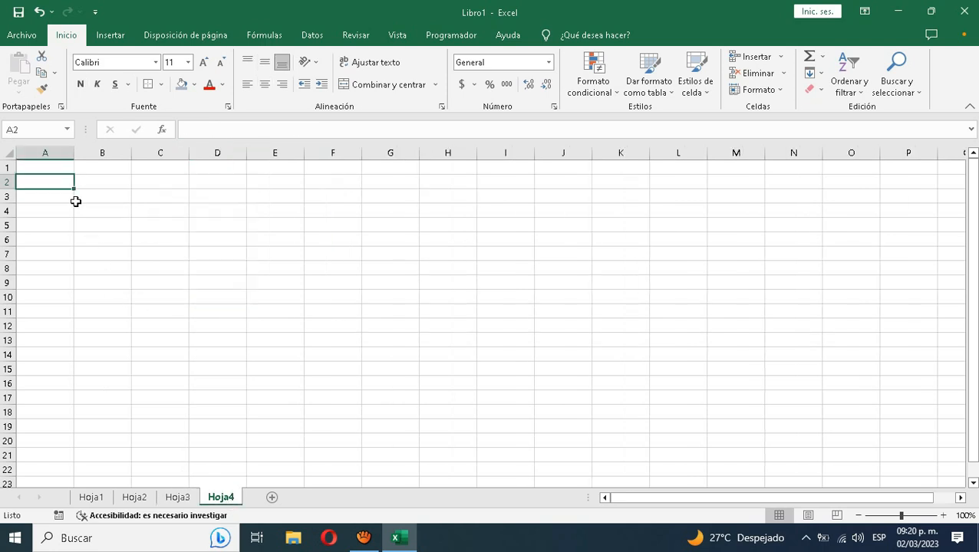
click(176, 496)
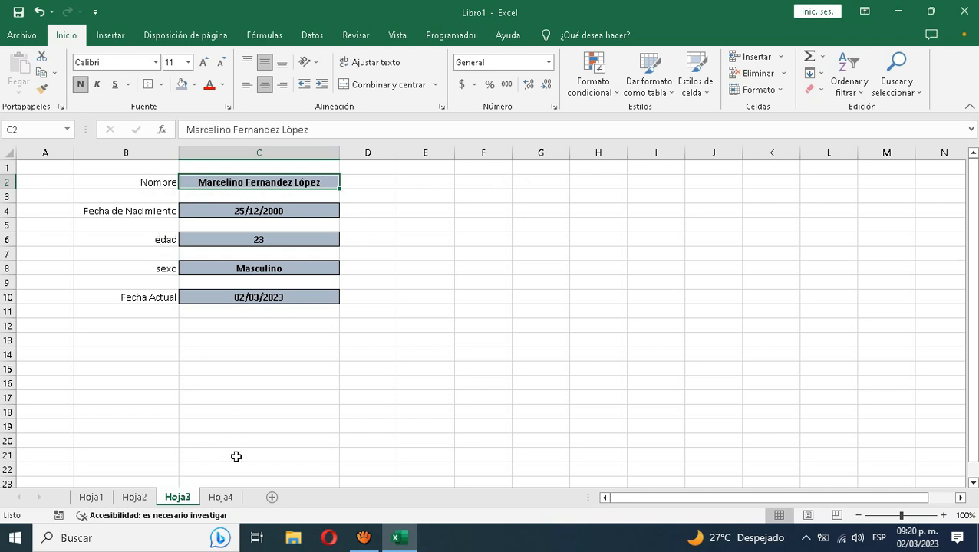
click(224, 496)
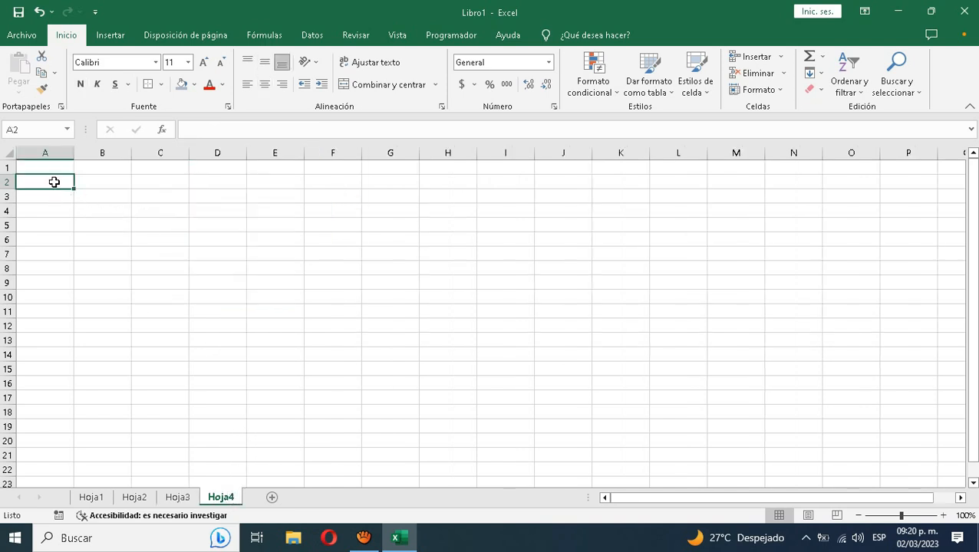
text(Nombre)
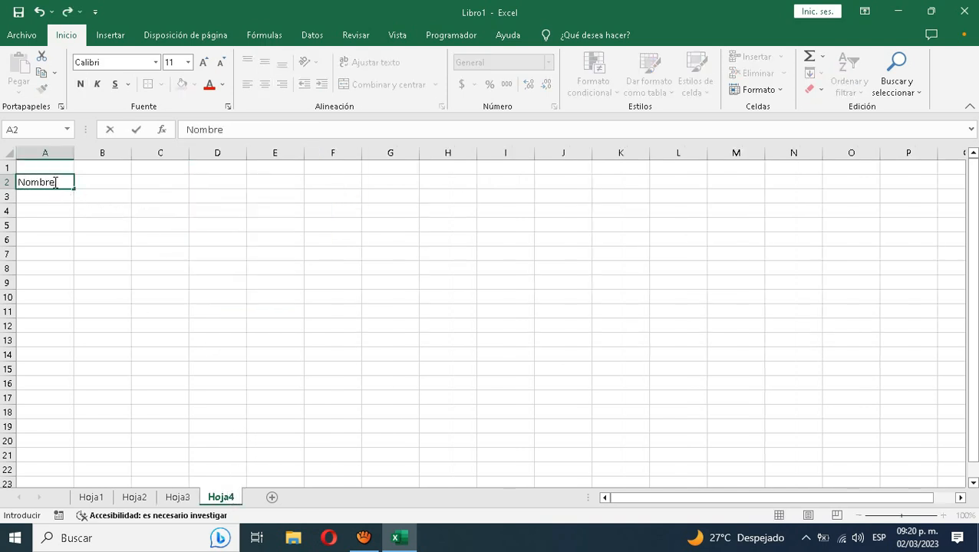
key(Tab)
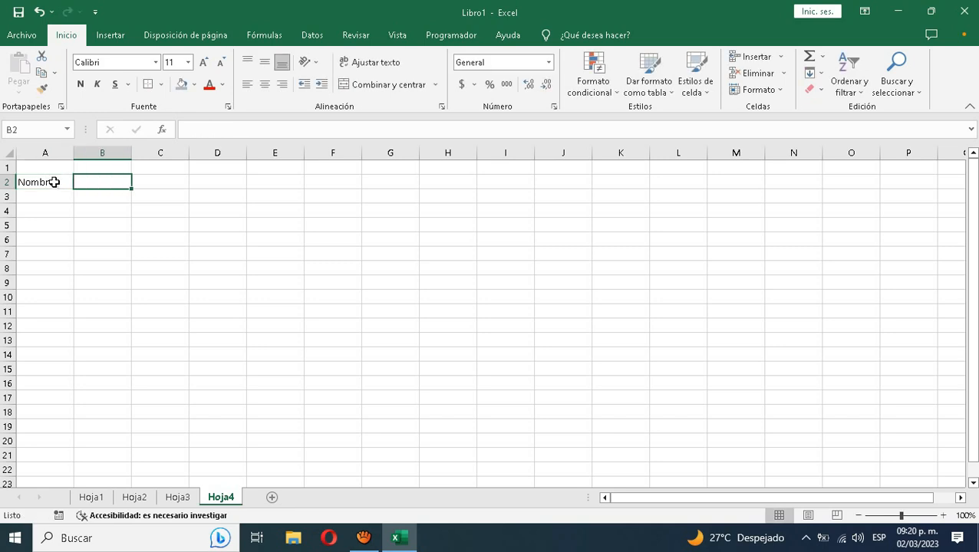
click(175, 496)
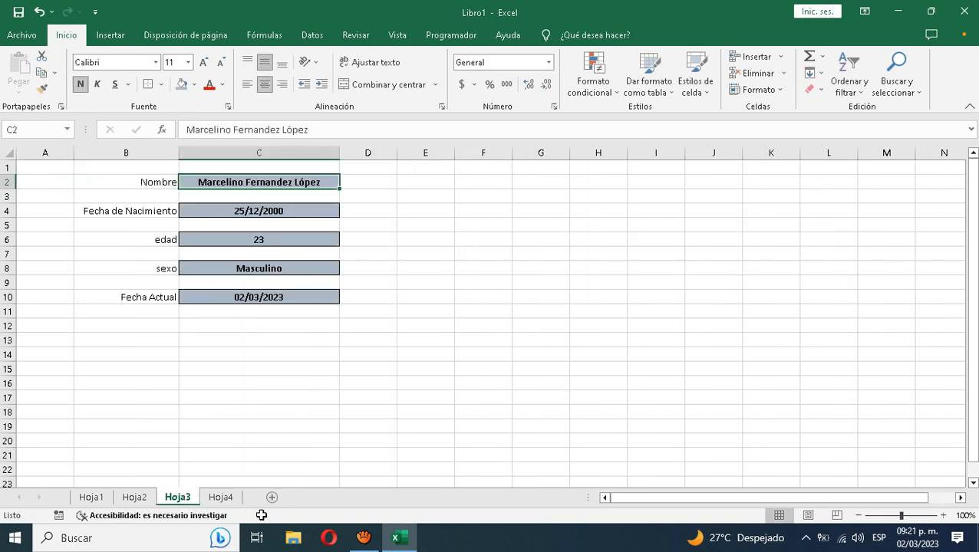
click(221, 497)
text(Fec)
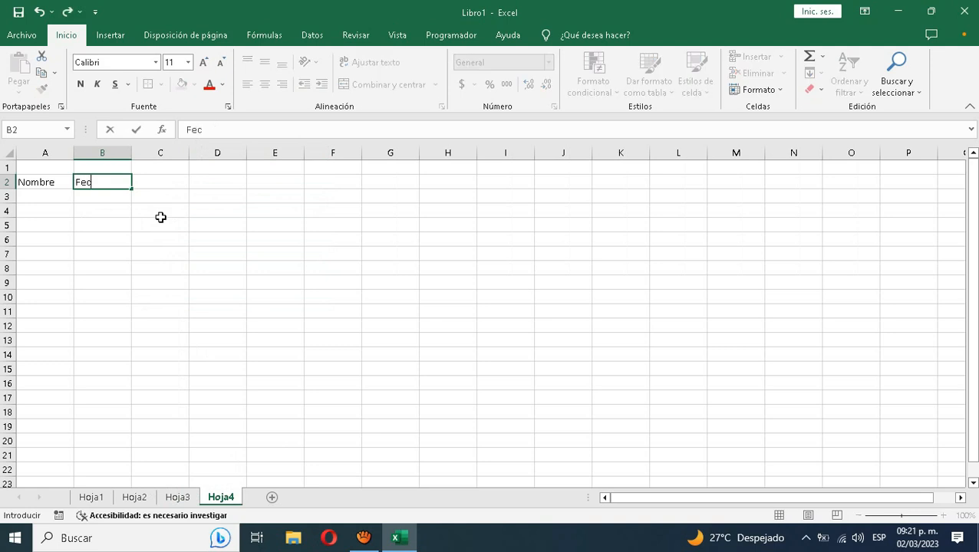
text(ha de Nac)
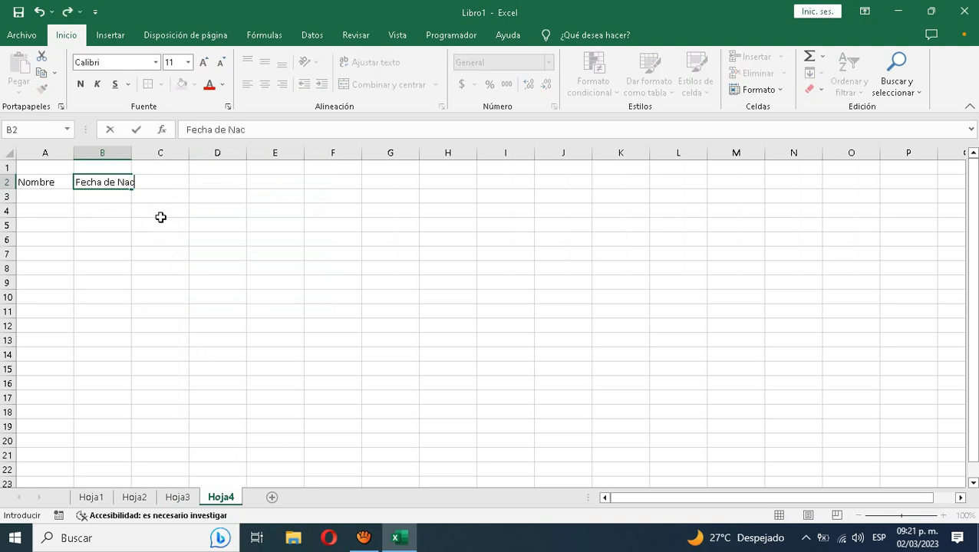
text(imiento)
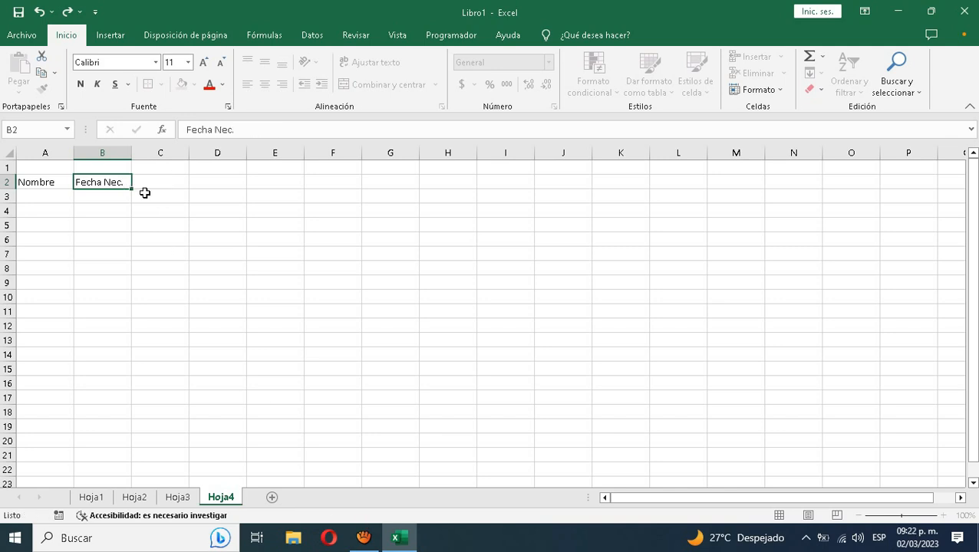
Enter the headers edad in C2, Sexo in D2 and Fecha Act. in E2, and compare them with the form on Hoja3
key(Tab)
text(edad)
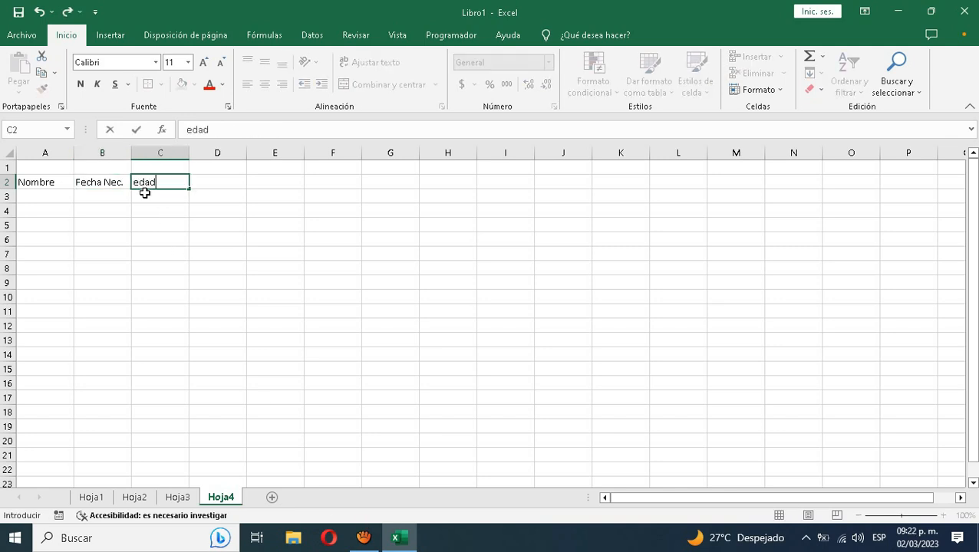
key(Tab)
text(Sex)
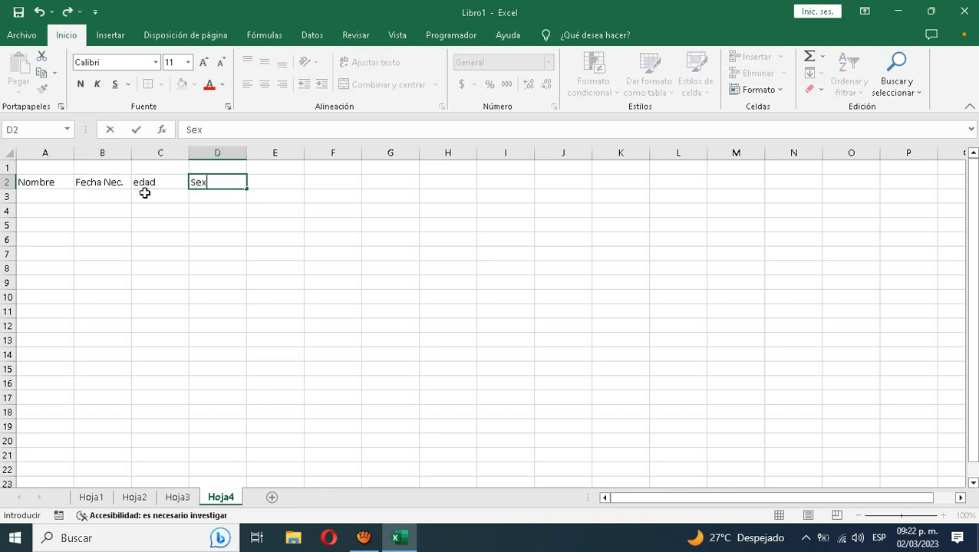
key(Tab)
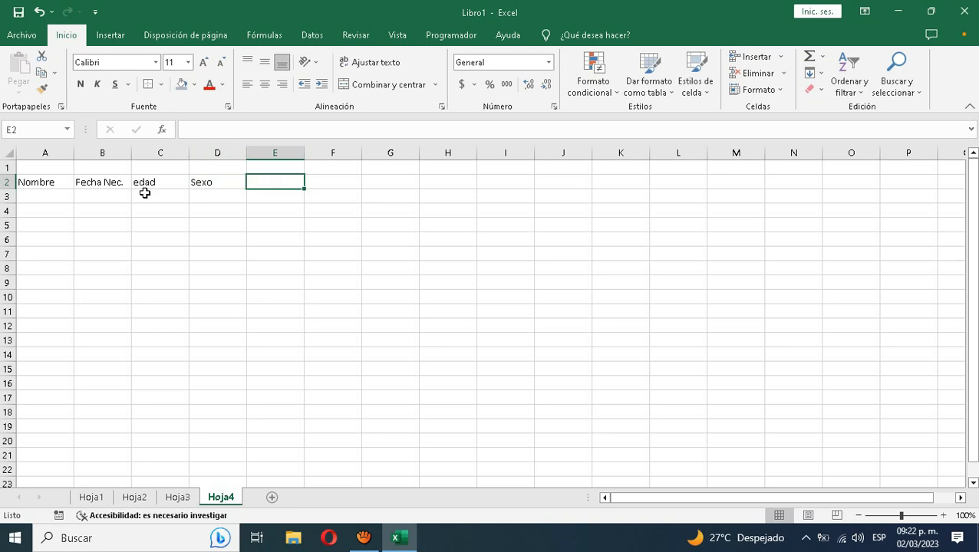
text(Fecha Act.)
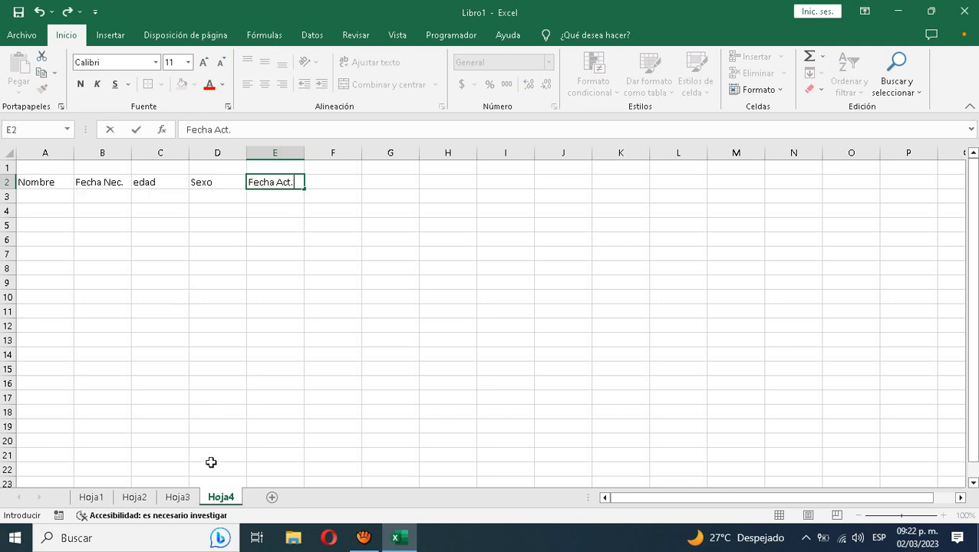
click(177, 497)
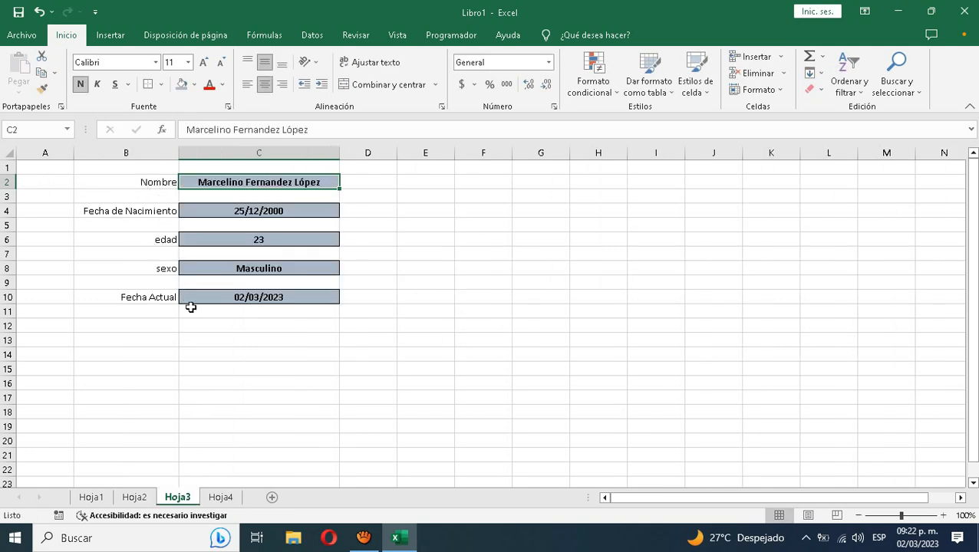
click(227, 494)
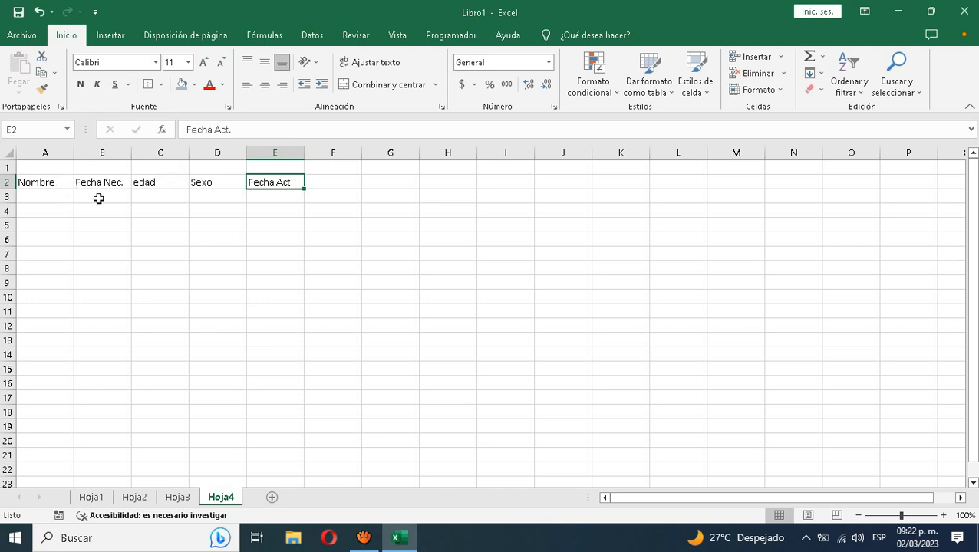
Center the headers in A2:E2 horizontally and vertically, and widen column A to fit full names
drag(53, 183, 270, 181)
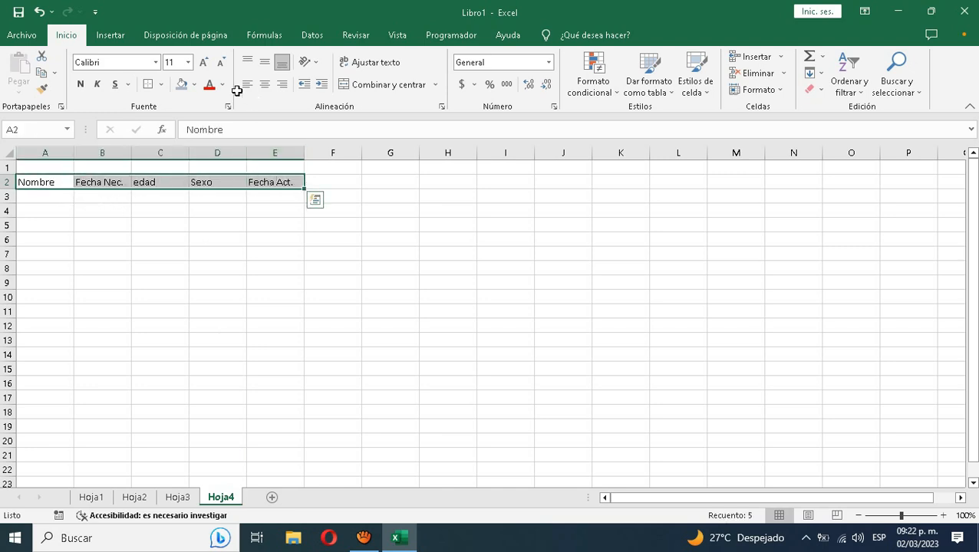
click(264, 81)
click(264, 61)
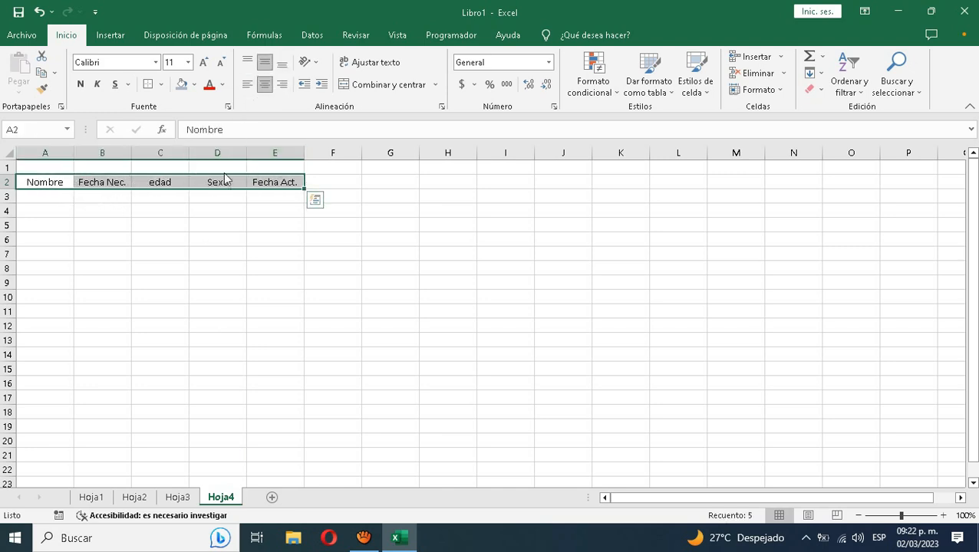
drag(73, 159, 155, 158)
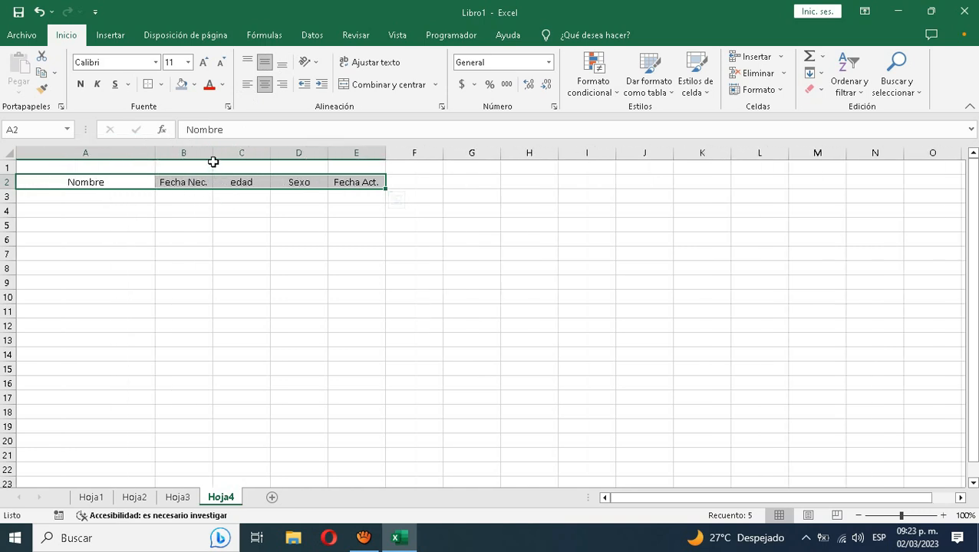
Fill the header cells A2:E2 with the blue-gray color used on the form
click(182, 84)
click(232, 199)
click(86, 193)
Apply all borders to the range A2:E3 and slightly widen columns E and D
drag(46, 183, 352, 197)
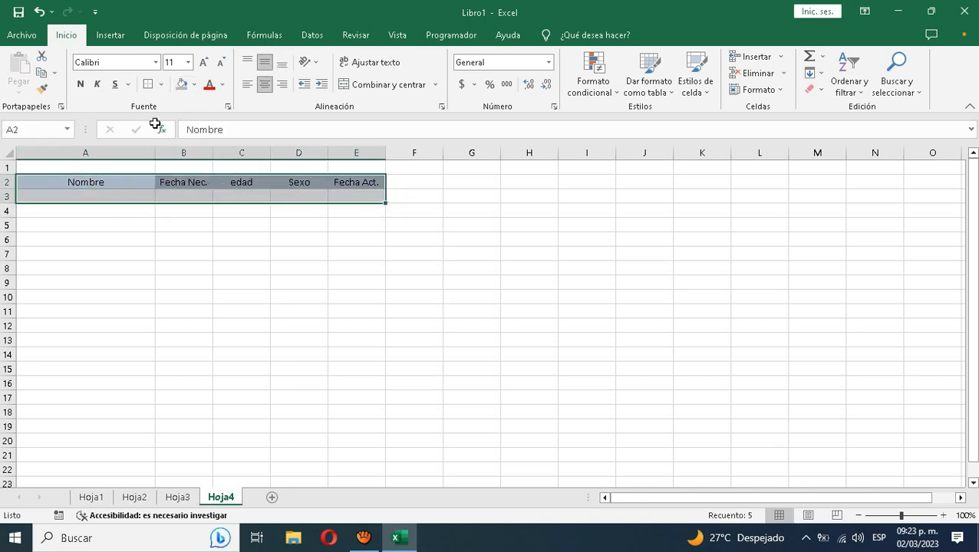
click(160, 85)
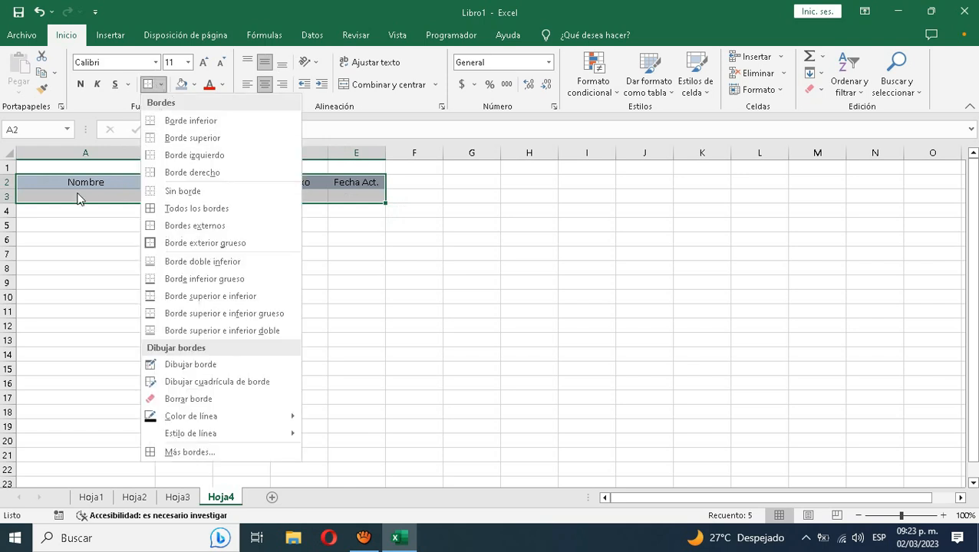
click(162, 209)
click(146, 280)
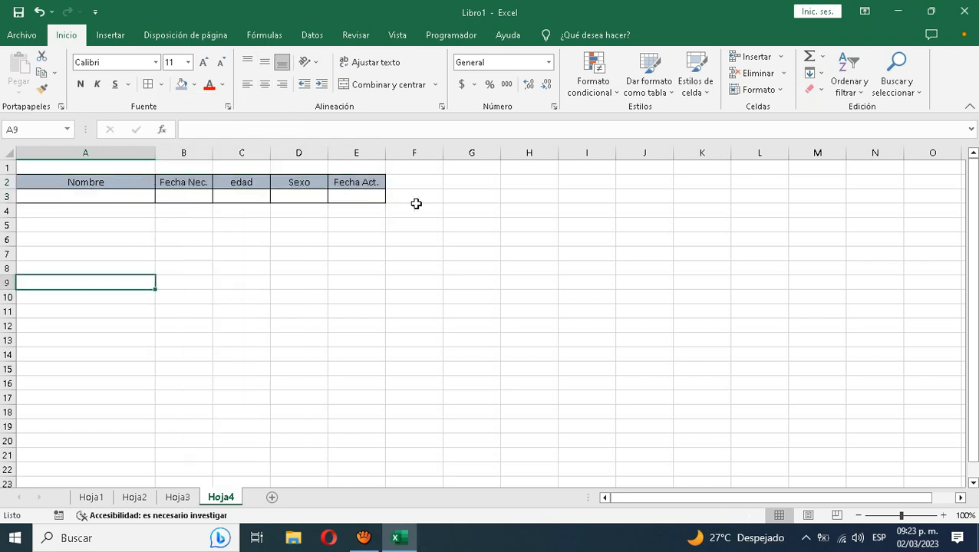
drag(385, 156, 389, 155)
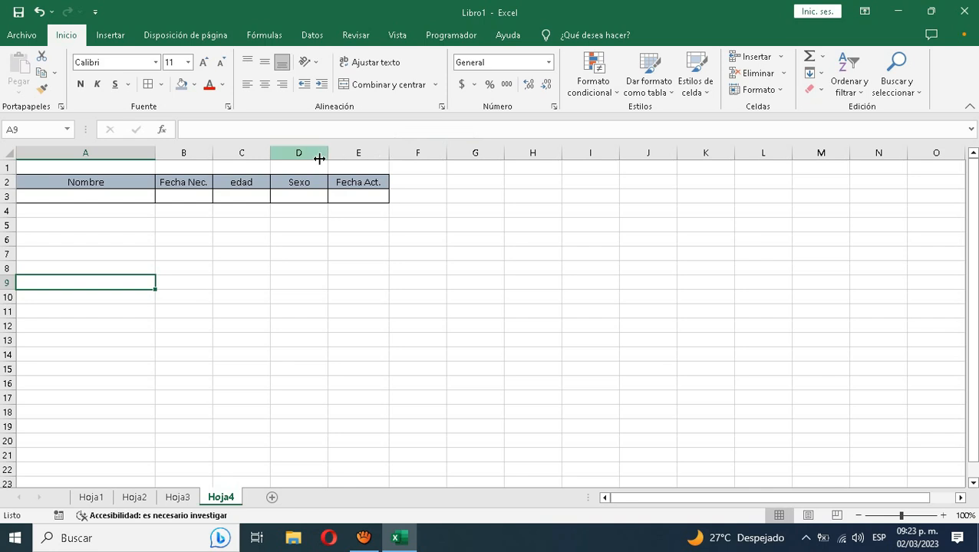
drag(326, 154, 335, 153)
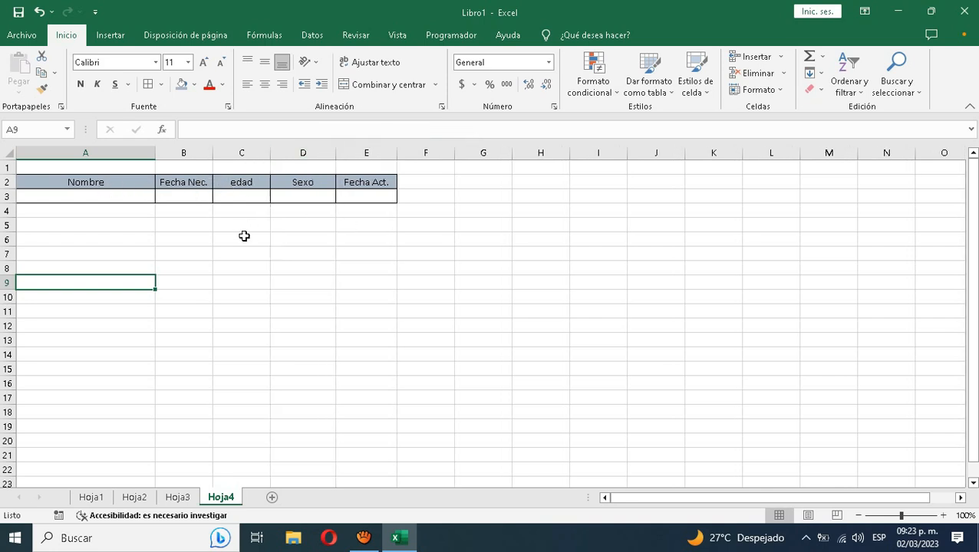
Start recording a macro named GuardarDatos from the personal-data form on Hoja3, stored in this workbook
click(185, 499)
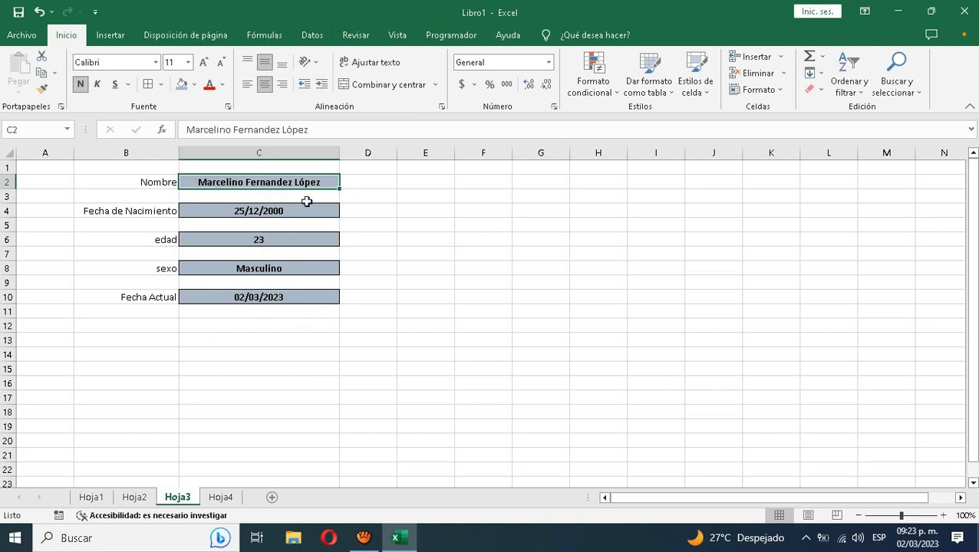
click(443, 36)
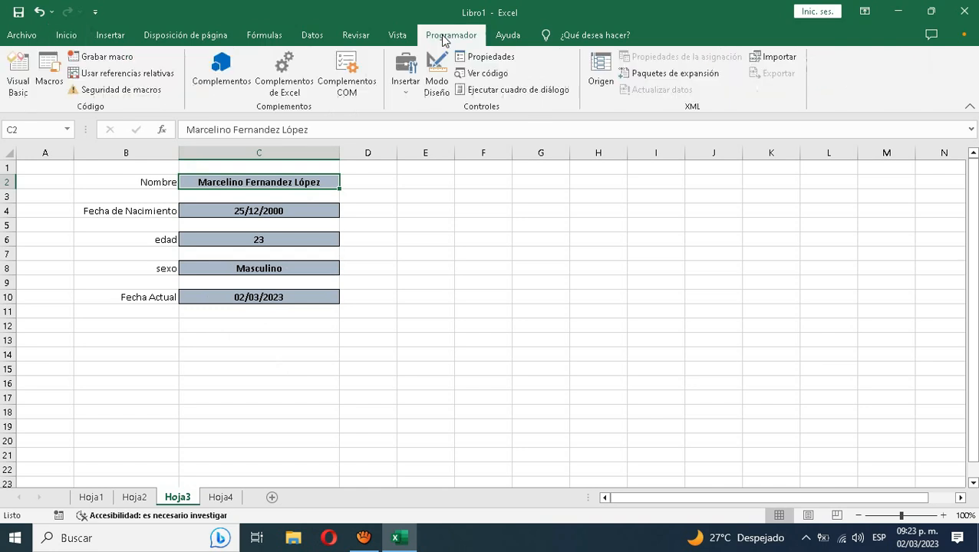
click(106, 58)
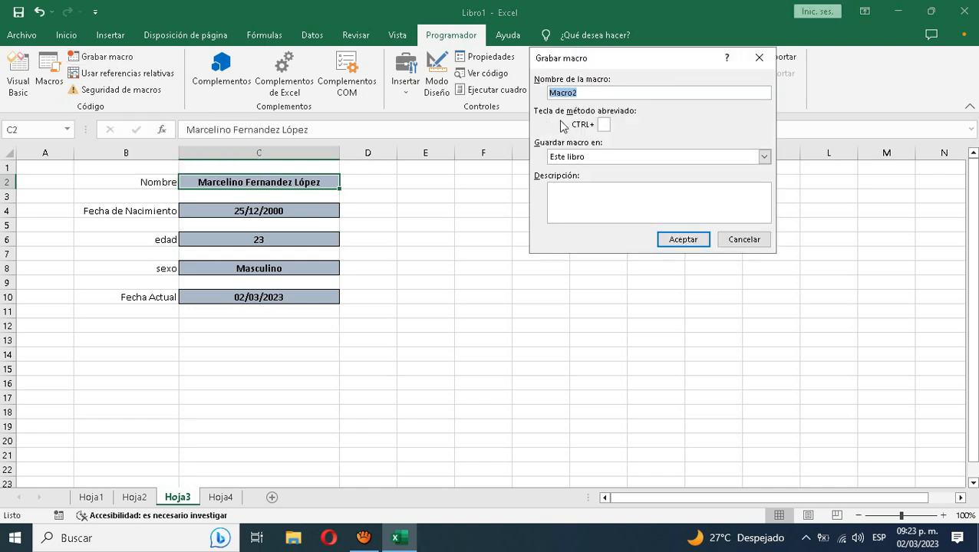
text(GuardarDatos)
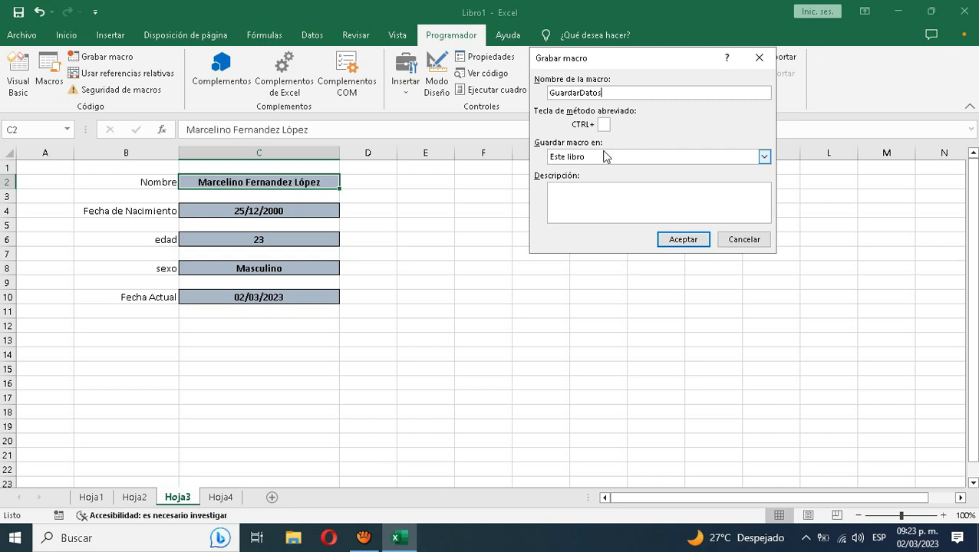
click(681, 239)
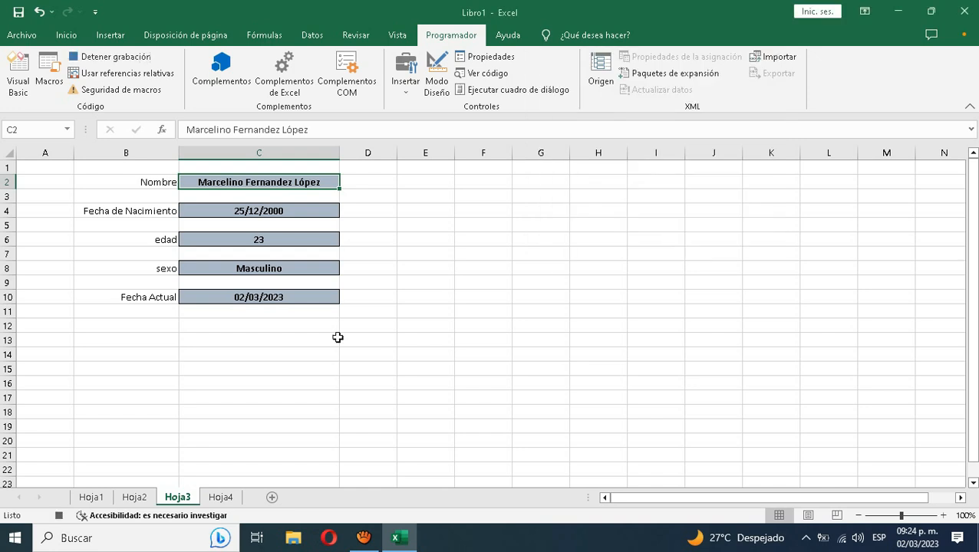
Insert a new row at row 3 on Hoja4, directly below the table headers
click(222, 497)
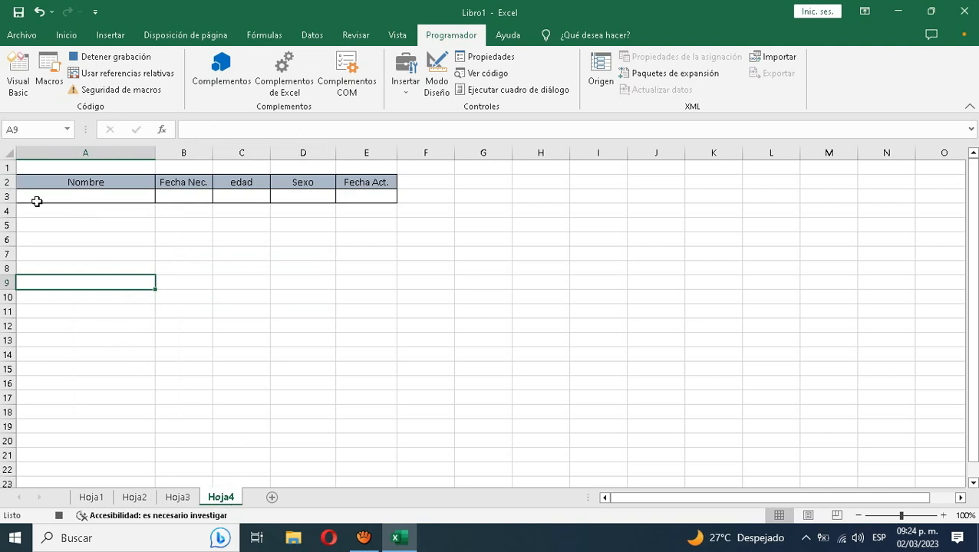
right_click(7, 196)
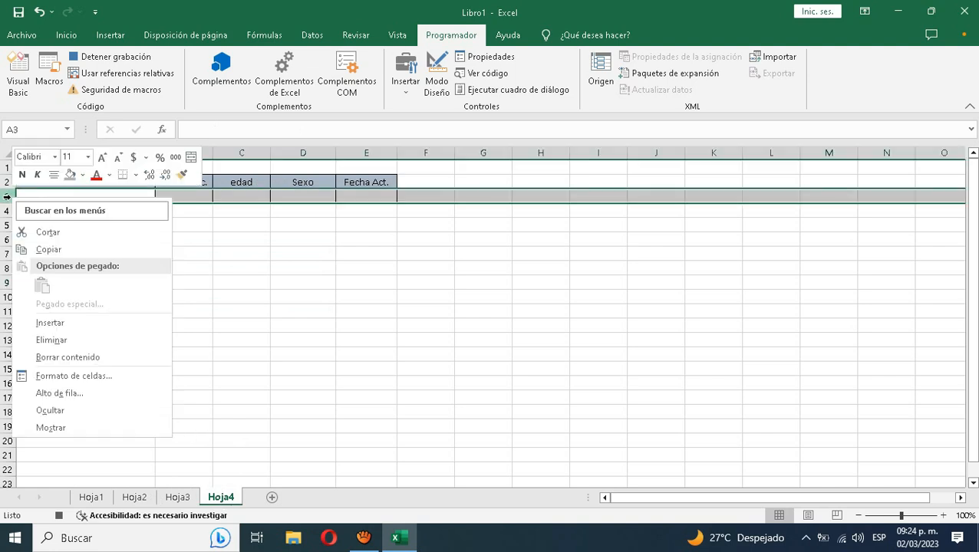
click(50, 324)
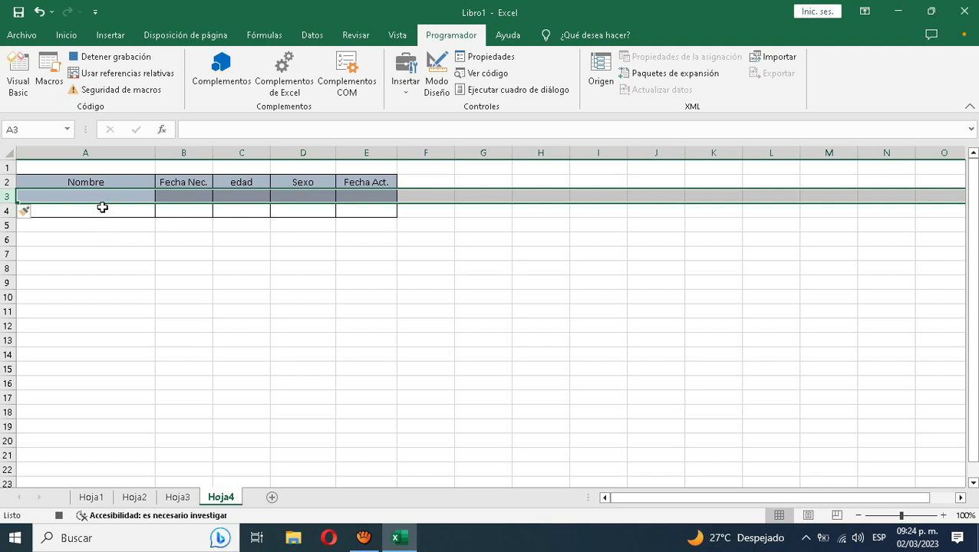
Copy the five form values in C2, C4, C6, C8 and C10 on Hoja3 as one multiple selection
click(177, 497)
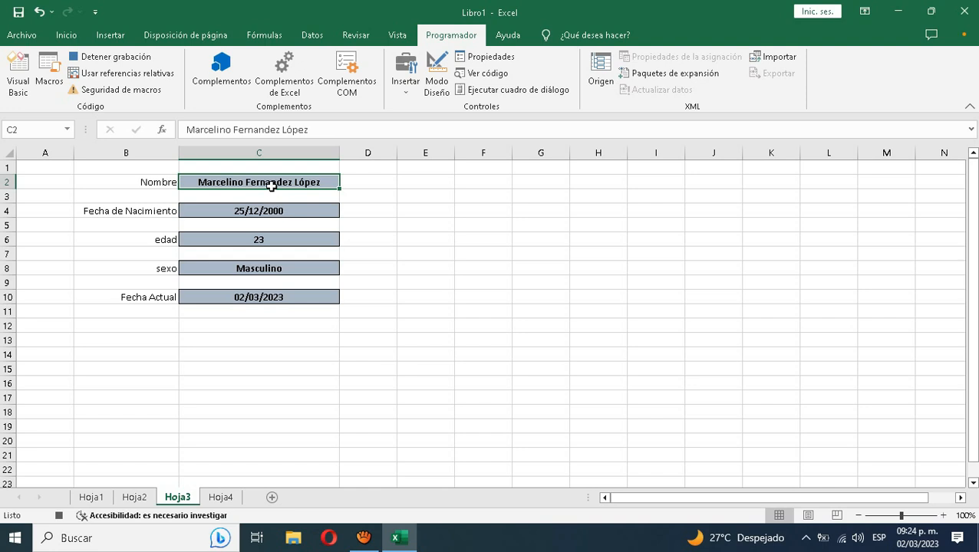
ctrl+click(265, 211)
ctrl+click(259, 240)
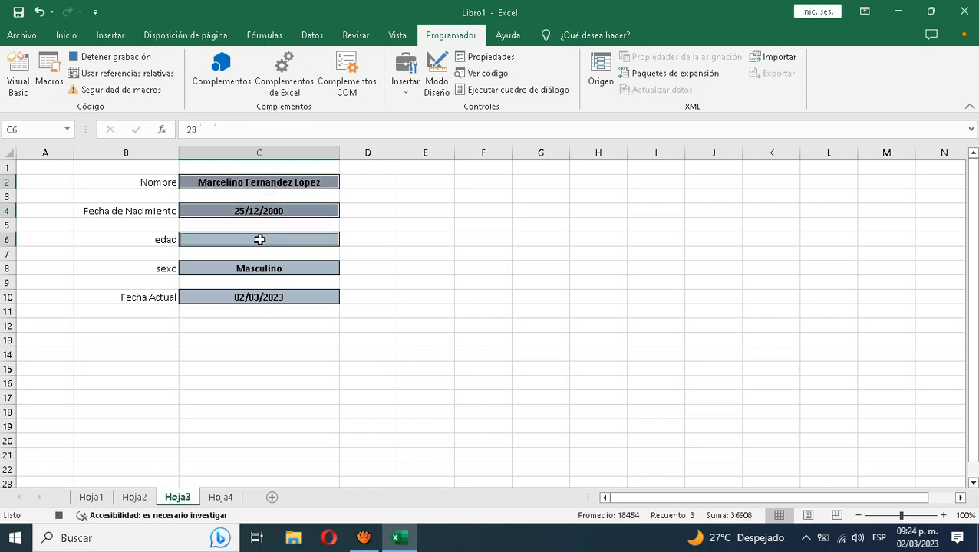
ctrl+click(255, 267)
ctrl+click(252, 298)
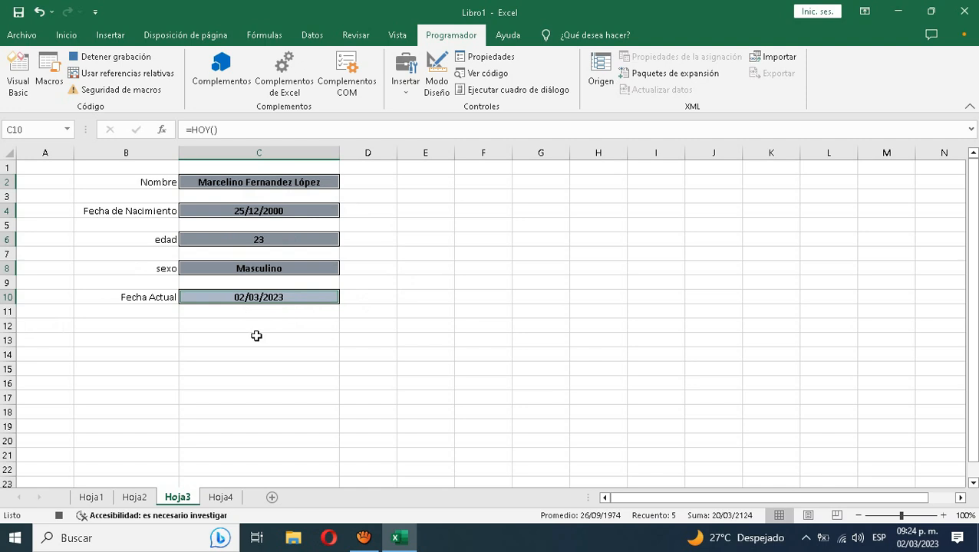
key(ctrl+c)
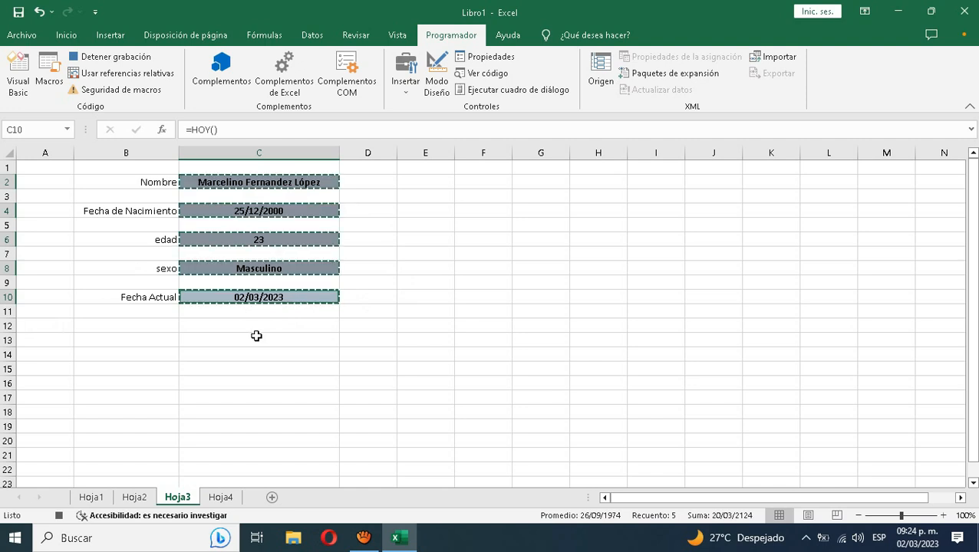
Paste the copied form values into Hoja4 starting at A3, using Paste Special with everything and Transpose
click(221, 497)
click(63, 199)
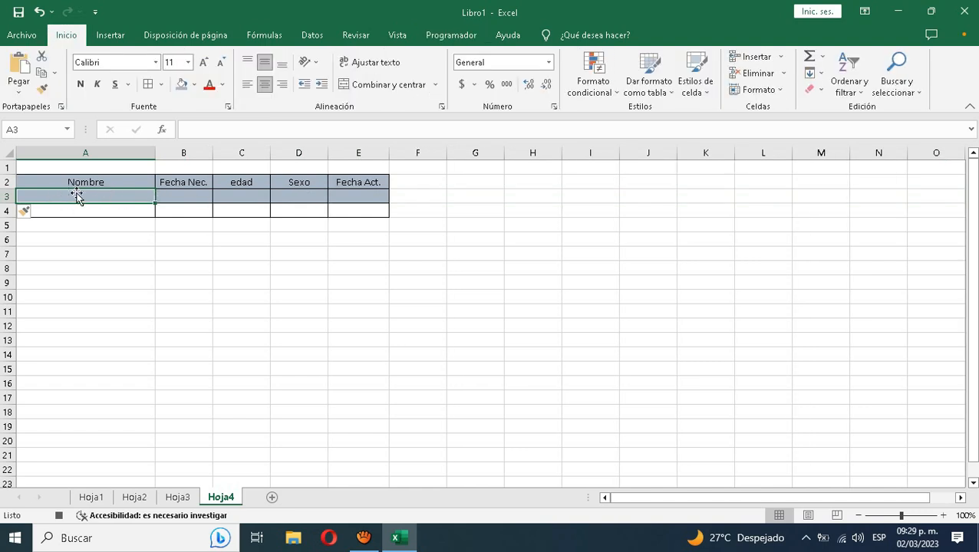
right_click(125, 199)
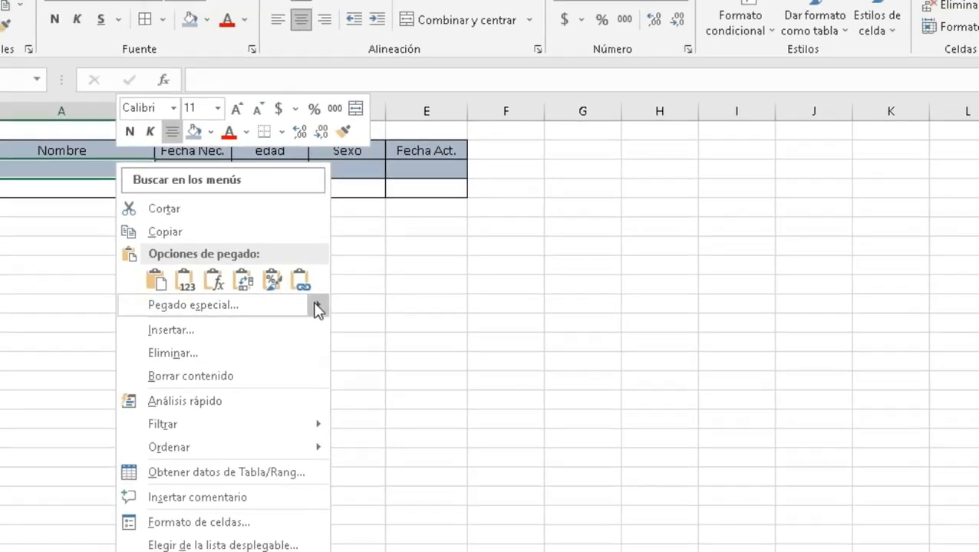
mouse_move(333, 308)
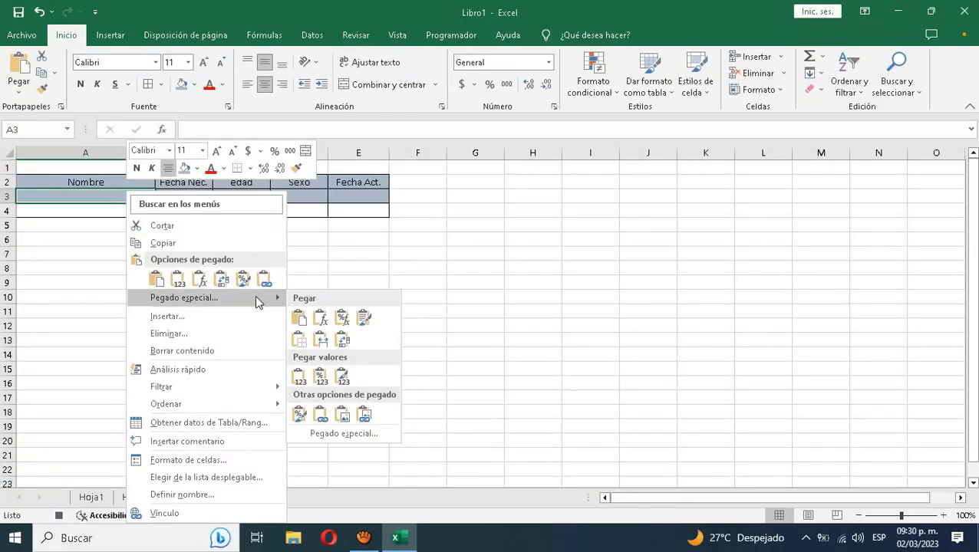
click(256, 302)
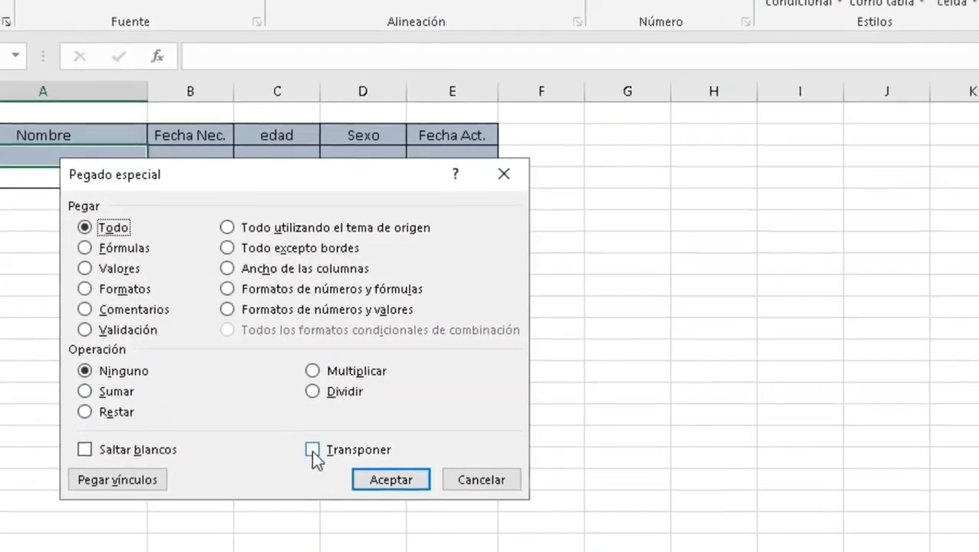
click(308, 445)
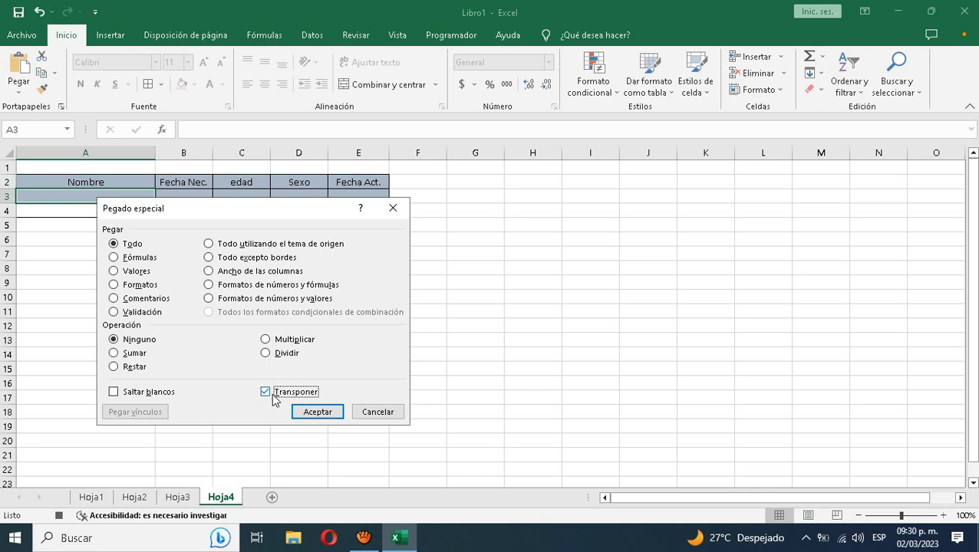
click(317, 413)
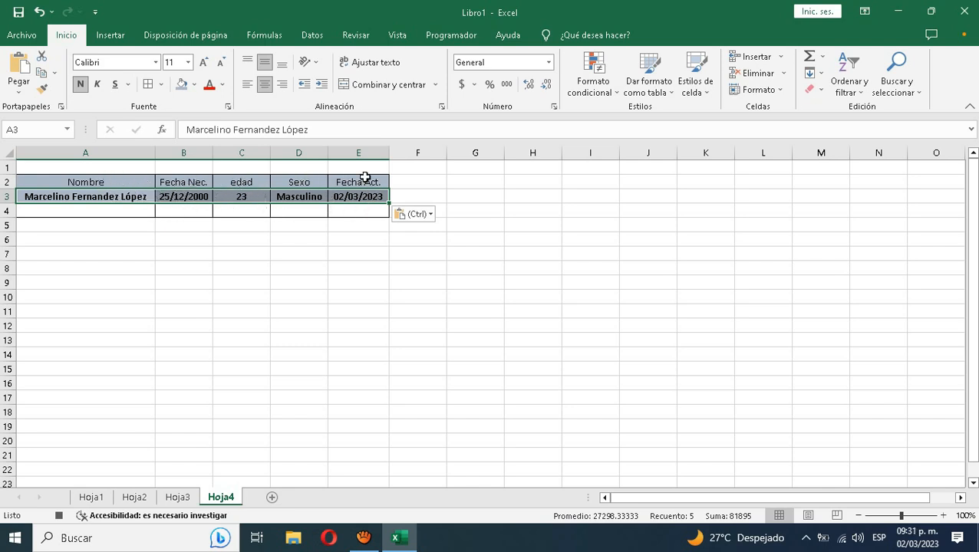
Deselect the pasted row on Hoja4 and stop recording the macro
click(309, 235)
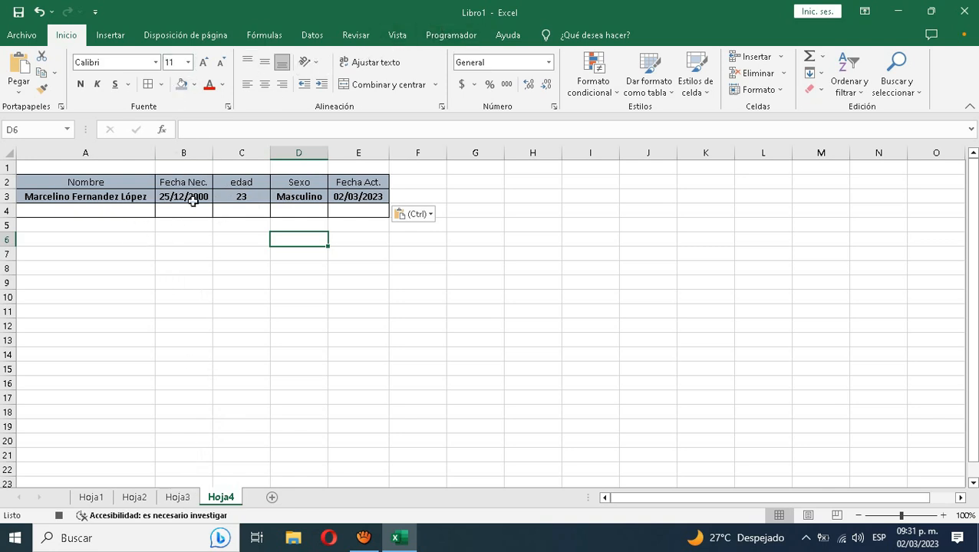
click(448, 36)
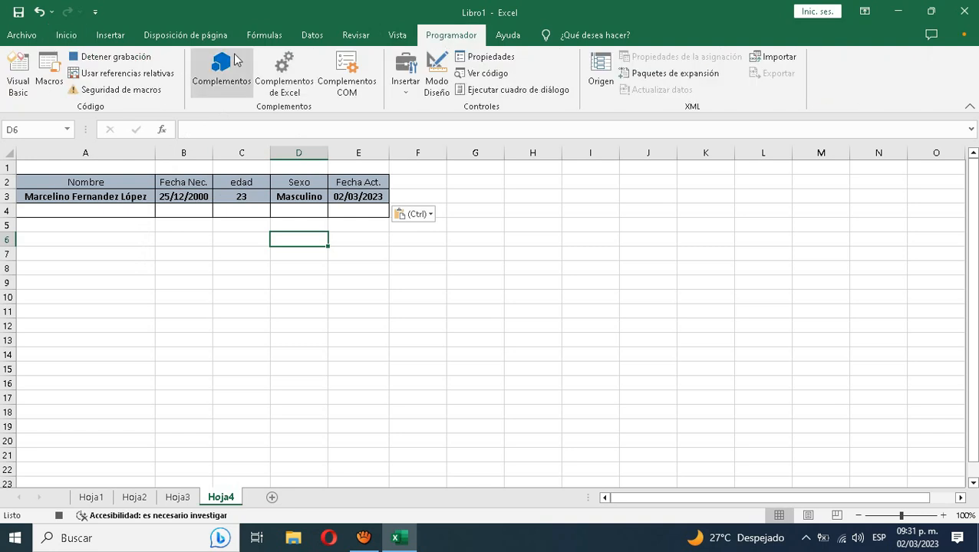
click(132, 60)
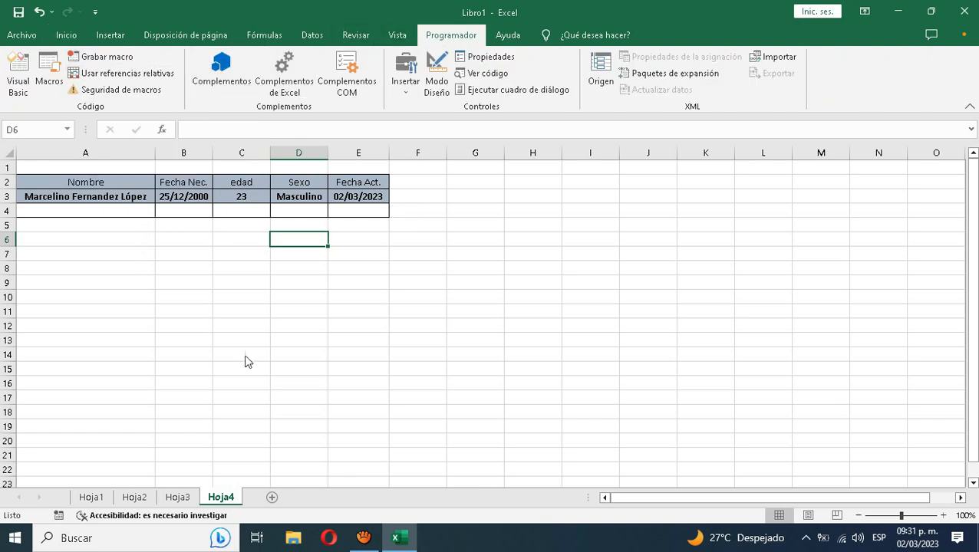
click(170, 454)
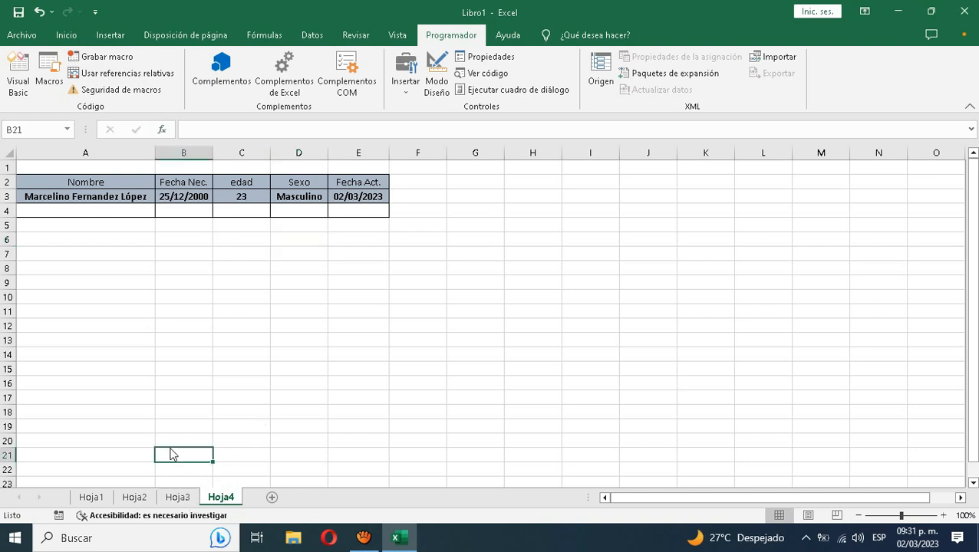
Delete row 3 with the pasted record from the table on Hoja4
click(73, 209)
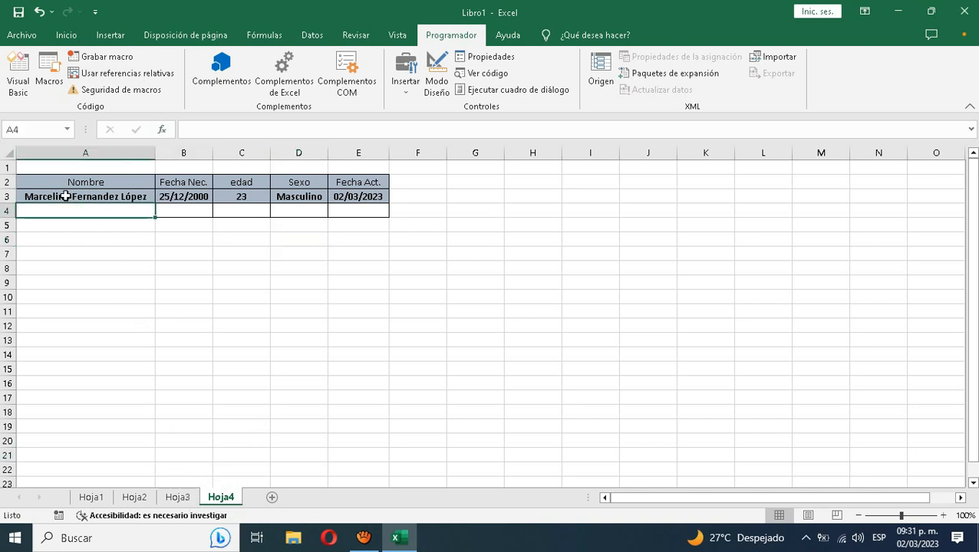
click(68, 196)
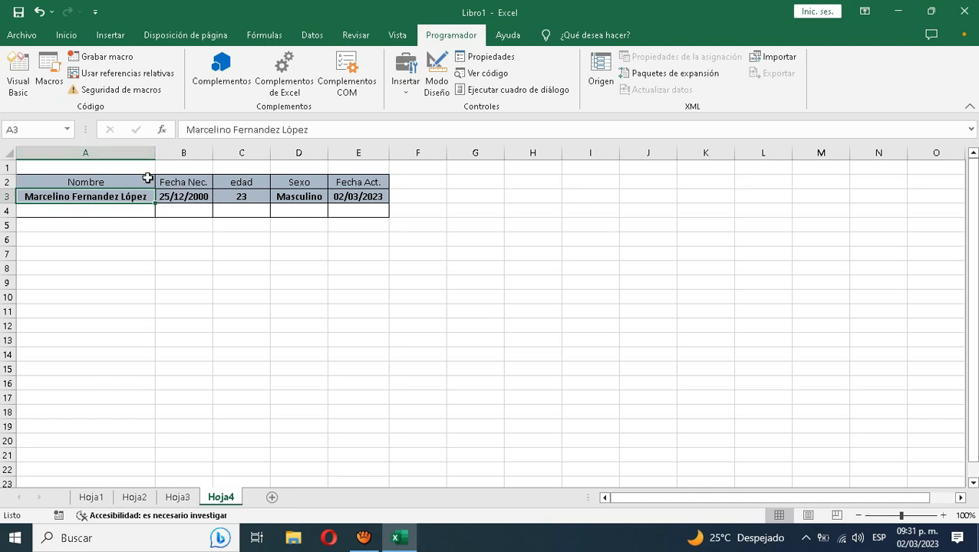
right_click(5, 196)
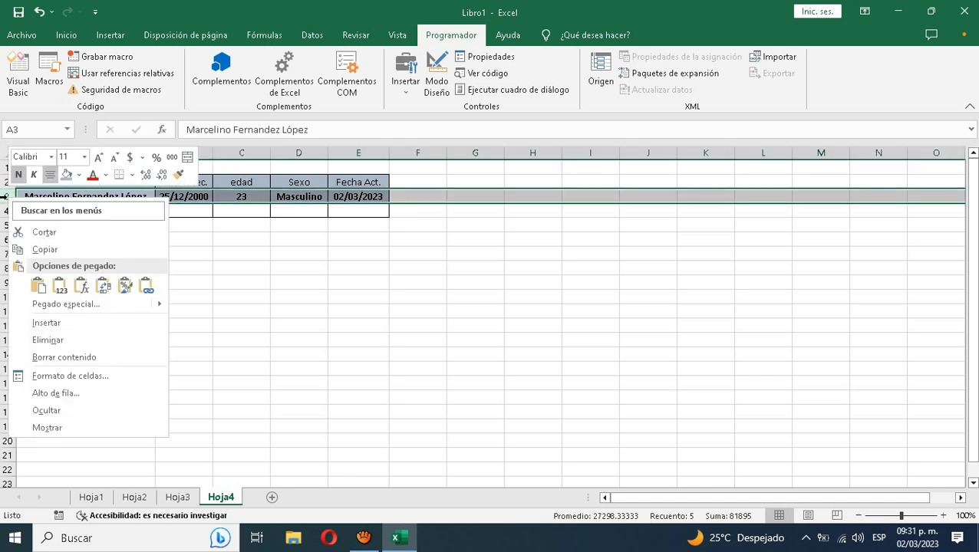
click(64, 342)
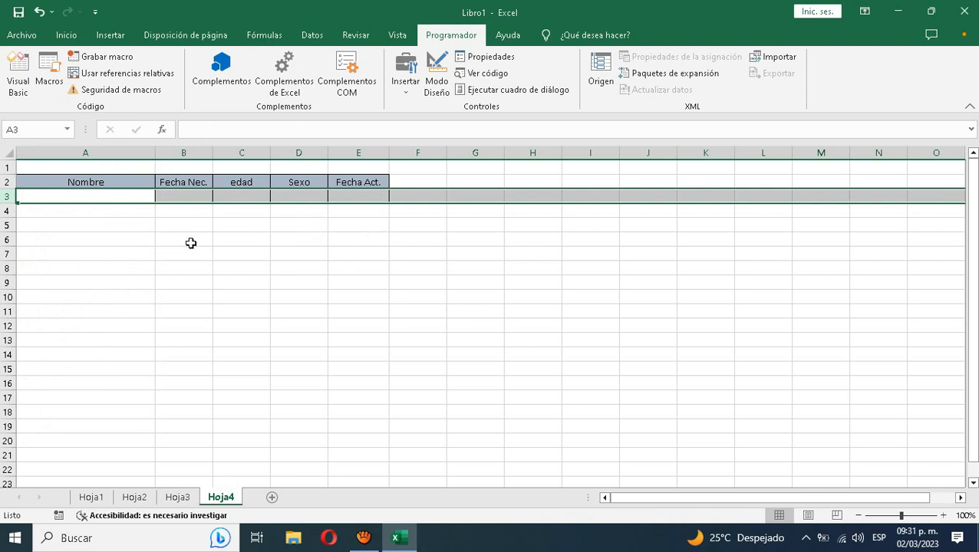
click(278, 254)
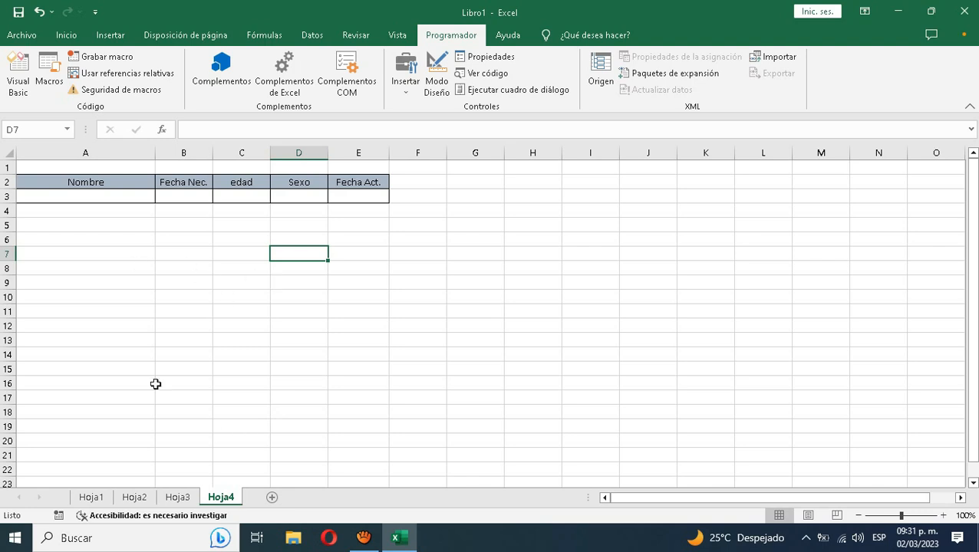
Clear the contents of the form cells C2:C10 on Hoja3
click(188, 495)
click(280, 349)
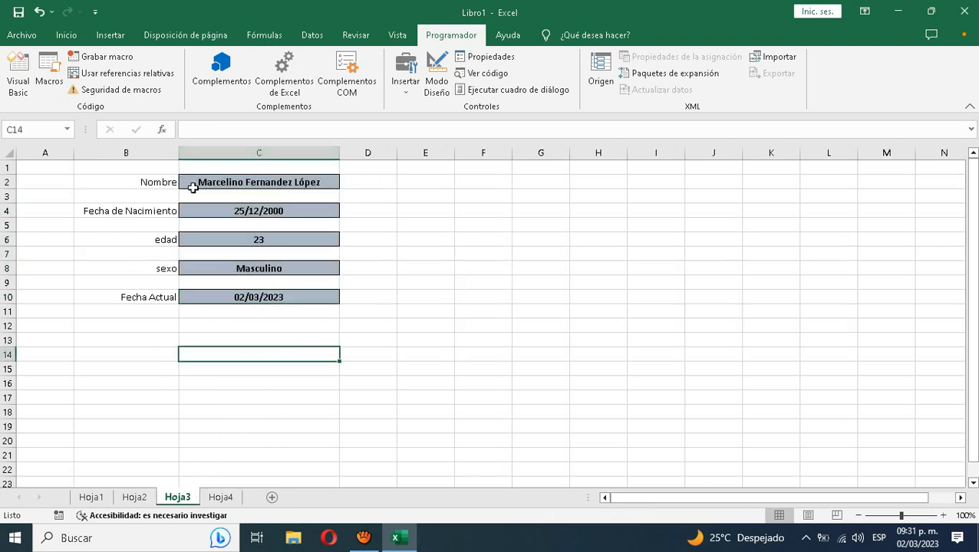
click(262, 183)
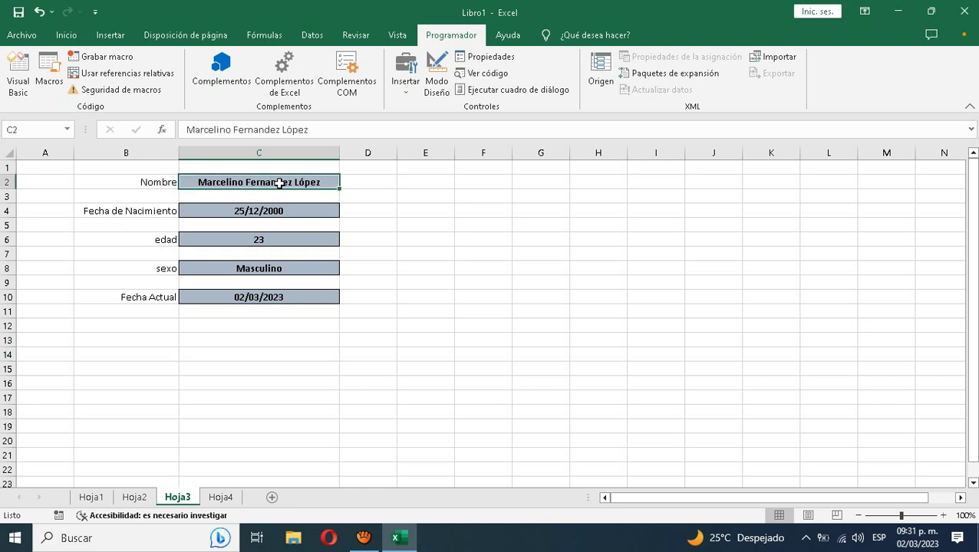
drag(277, 181, 278, 292)
key(Delete)
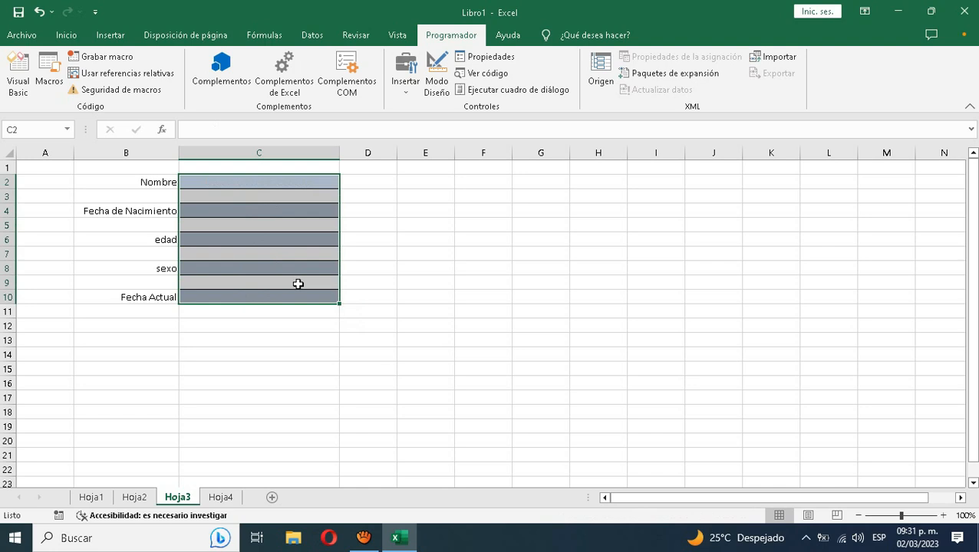
Enter the formula =HOY() in the Fecha Actual cell C10
click(300, 293)
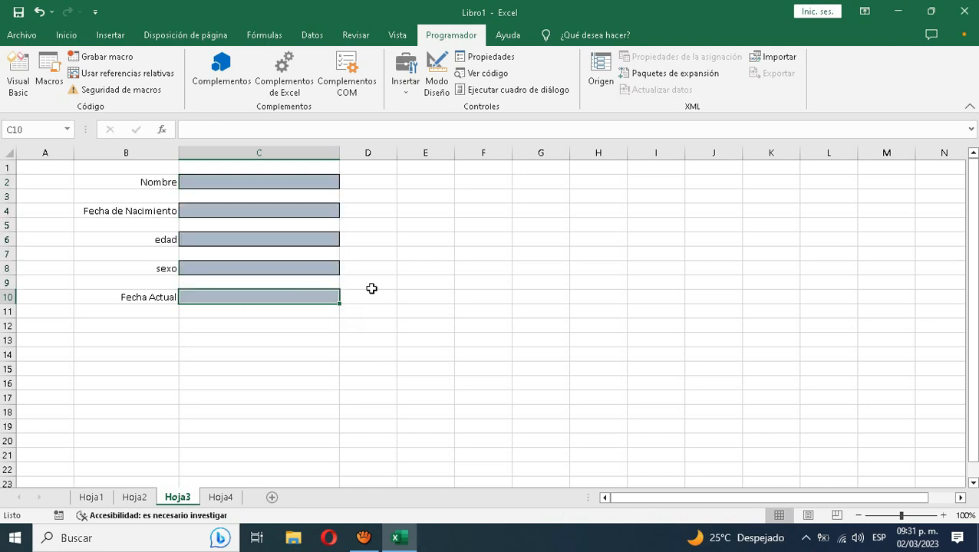
text(=hoy)
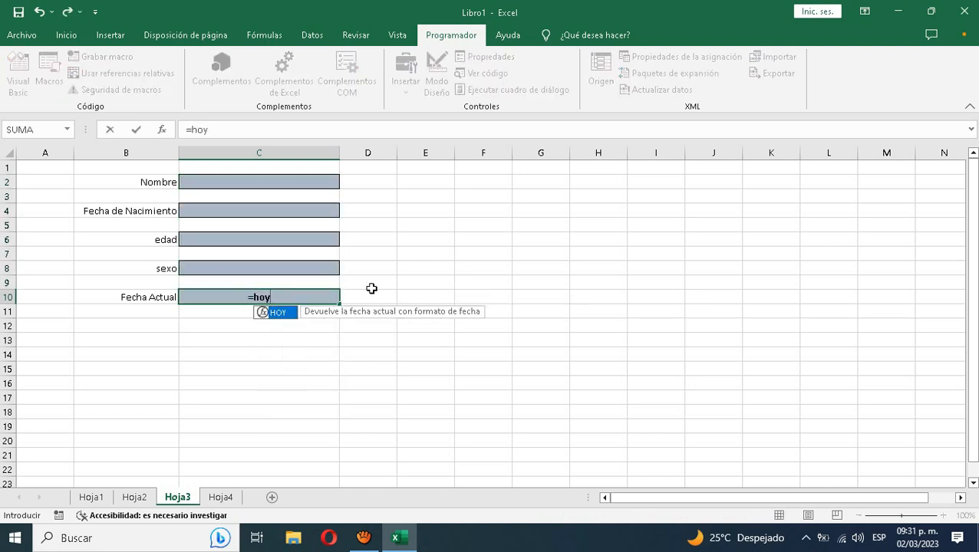
text(())
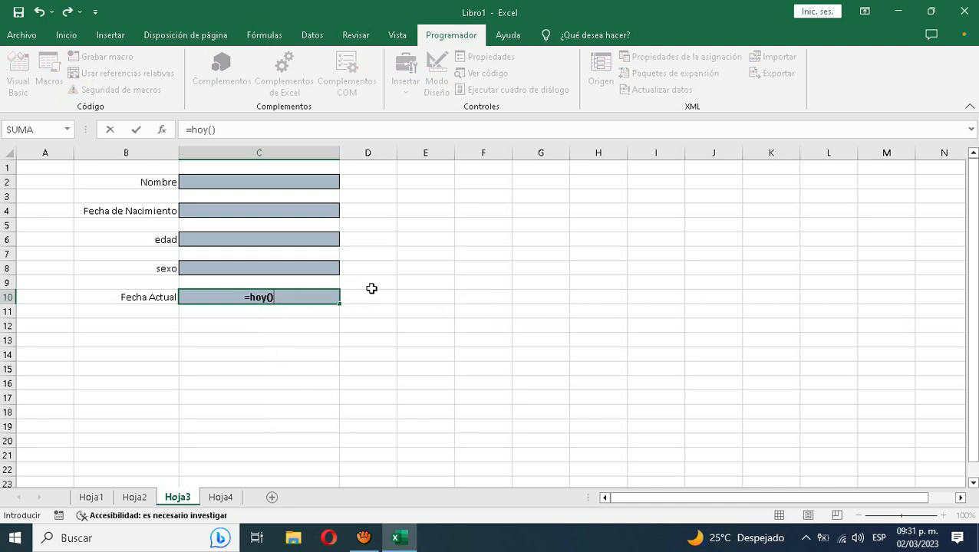
key(Return)
key(Up)
key(Up)
key(Up)
key(Up)
key(Up)
key(Up)
key(Up)
key(Up)
key(Up)
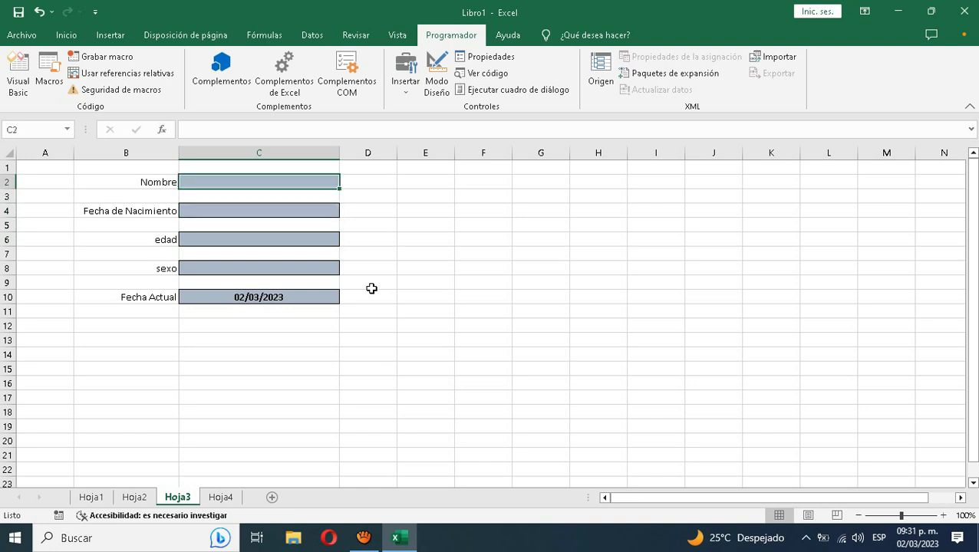
key(Down)
key(Down)
key(Down)
key(Down)
key(Down)
key(Down)
key(Down)
key(Down)
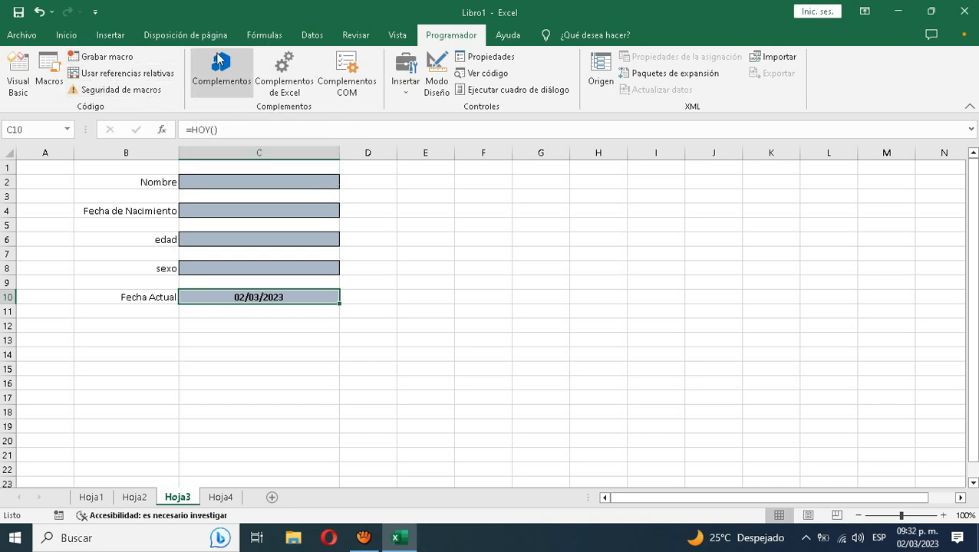
Insert a rounded rectangle about 2.86 cm wide and 1.16 cm high below the form on Hoja3
click(98, 37)
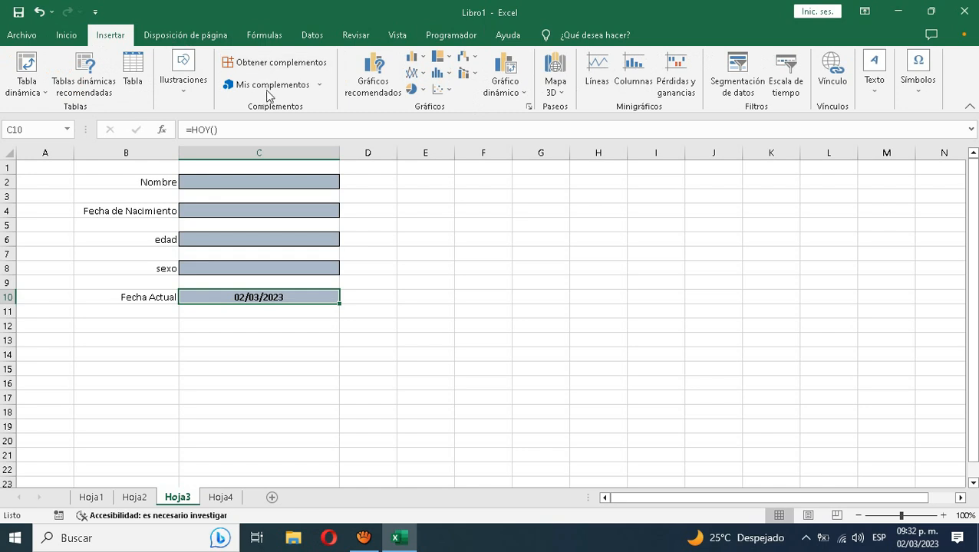
click(185, 82)
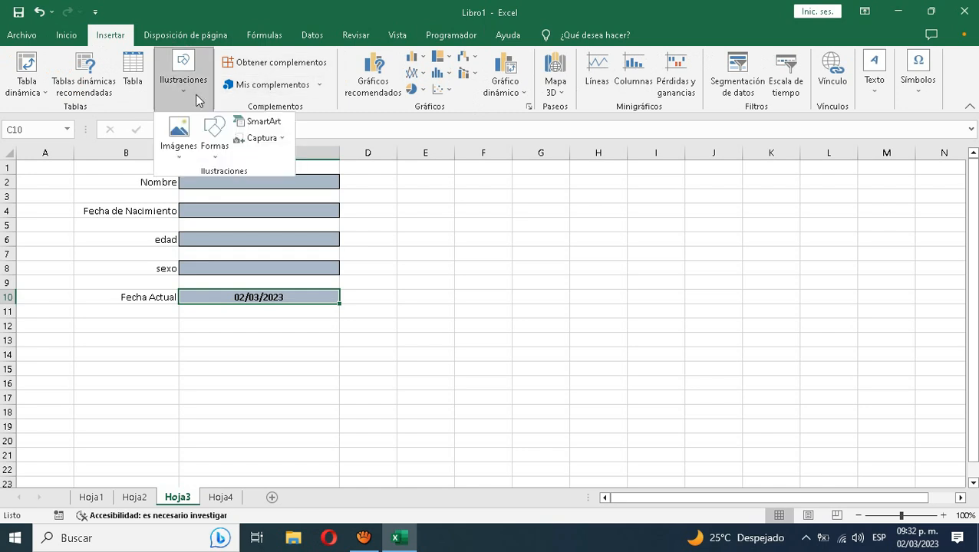
click(209, 159)
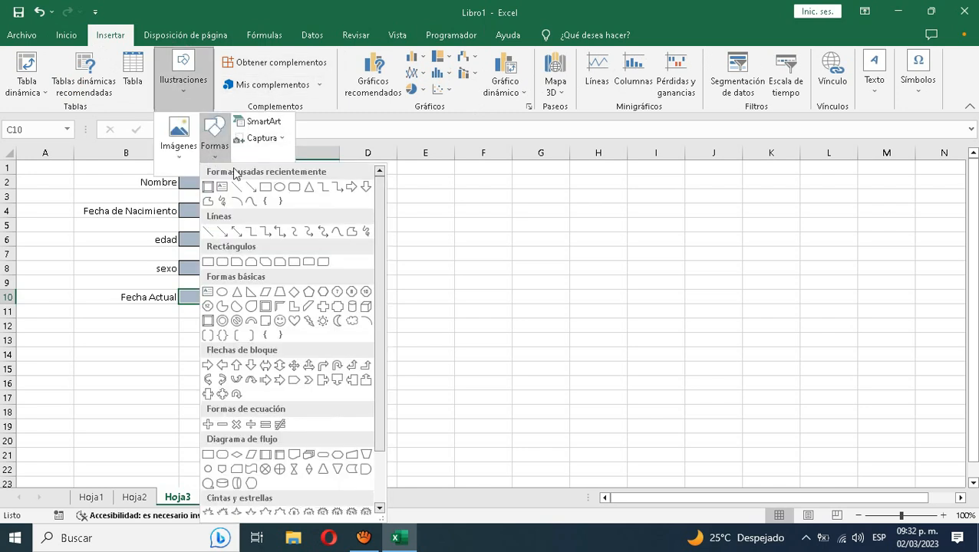
click(293, 188)
mouse_move(268, 332)
mouse_down()
mouse_move(313, 352)
mouse_move(352, 353)
mouse_move(347, 365)
mouse_up()
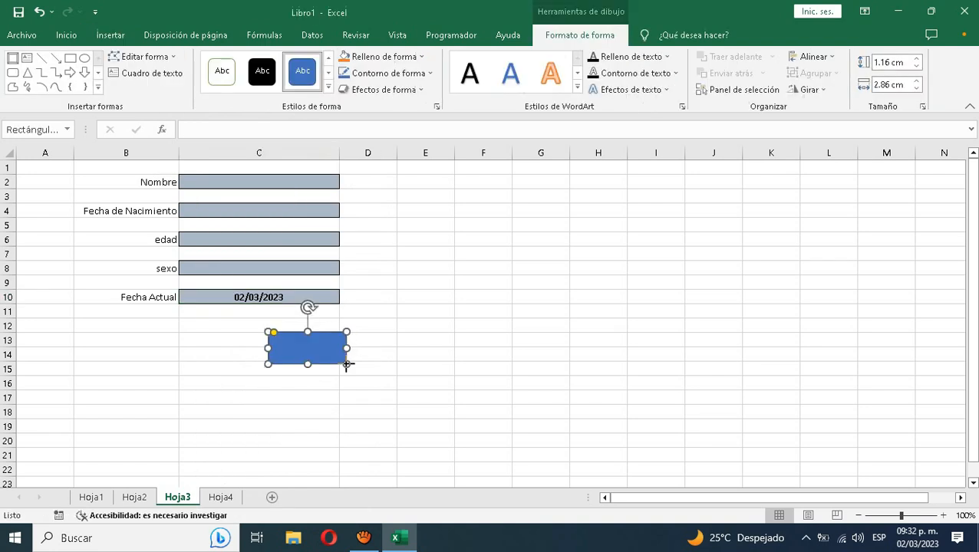
Apply the intense blue theme style to the rounded rectangle and label it Grabar
click(327, 88)
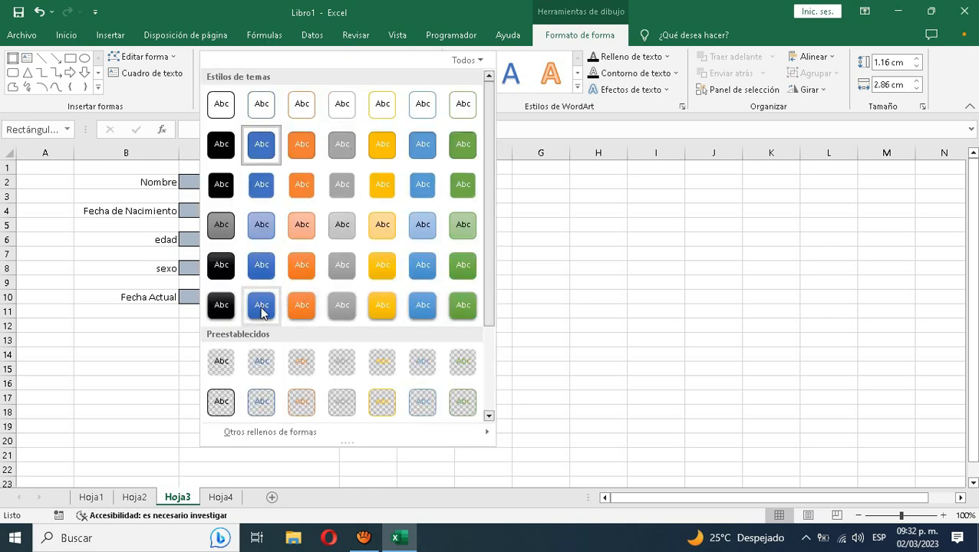
click(266, 309)
double_click(315, 351)
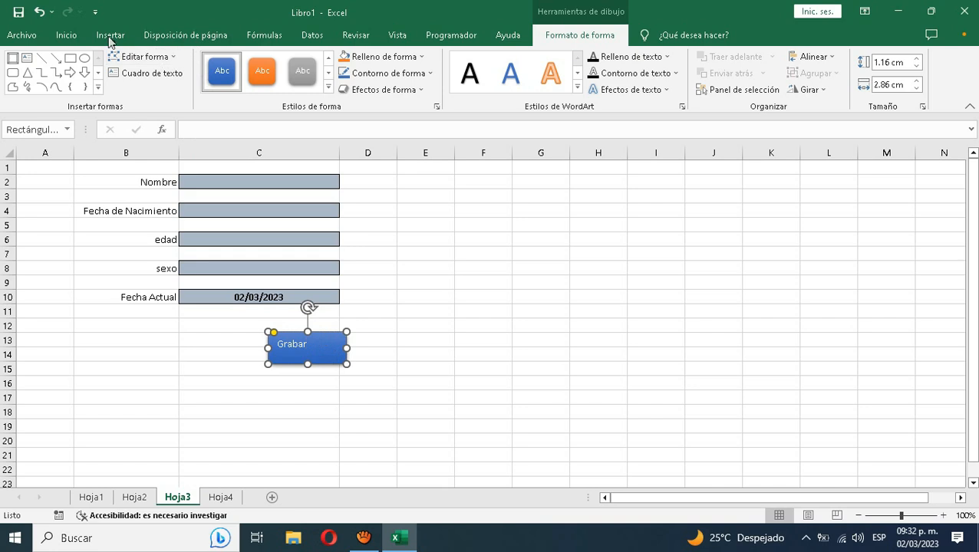
Format the Grabar label as 16-point yellow text, centred horizontally and vertically in the shape
click(107, 36)
click(68, 35)
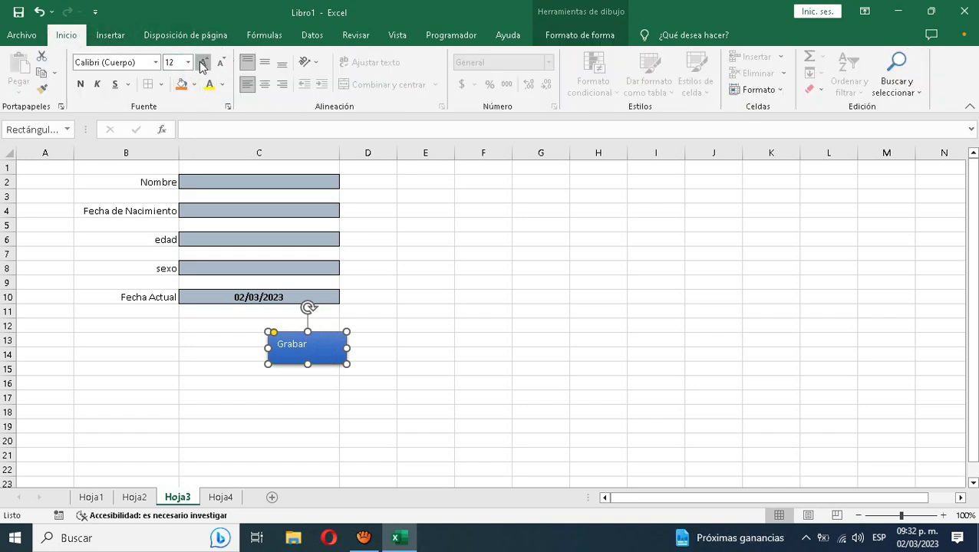
click(202, 66)
click(202, 66)
click(264, 85)
click(264, 62)
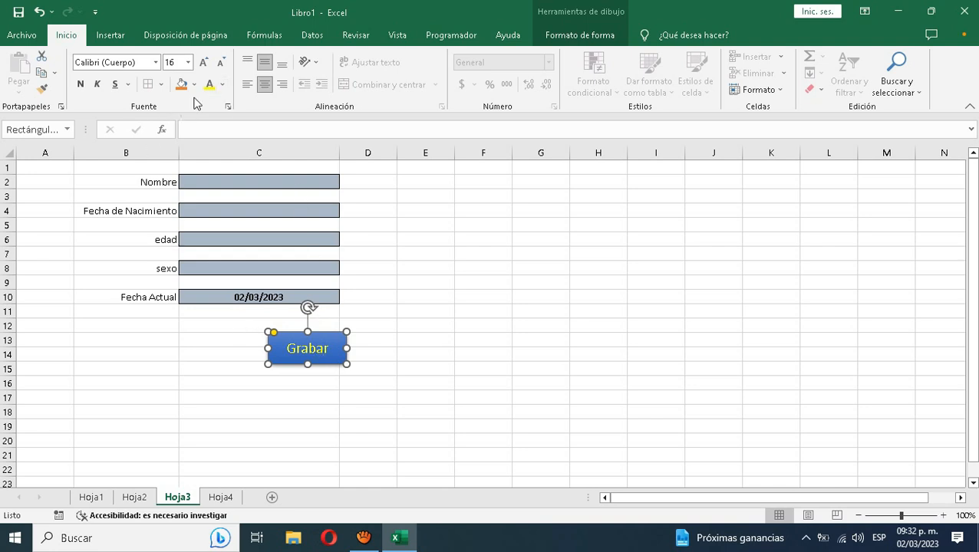
click(381, 345)
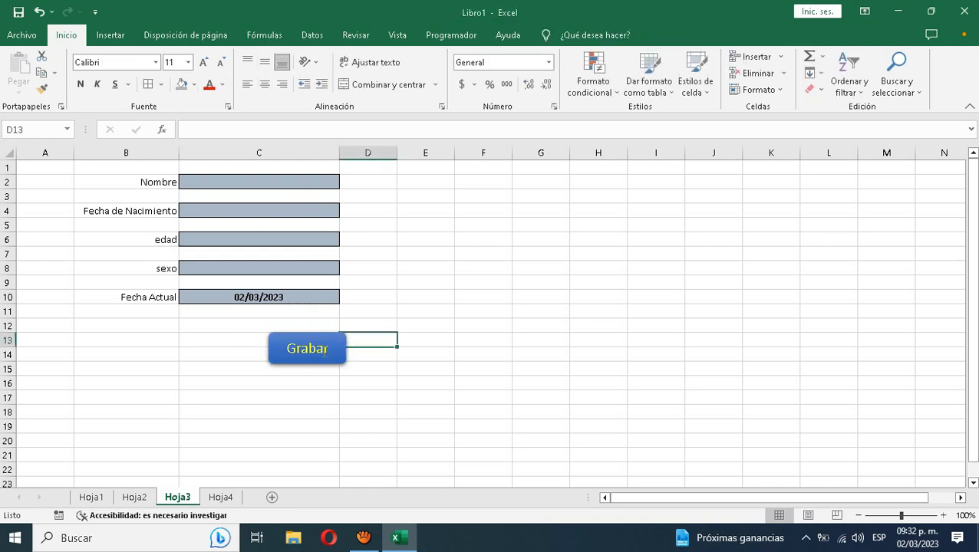
Assign the GuardarDatos macro to the Grabar shape and deselect it
click(324, 351)
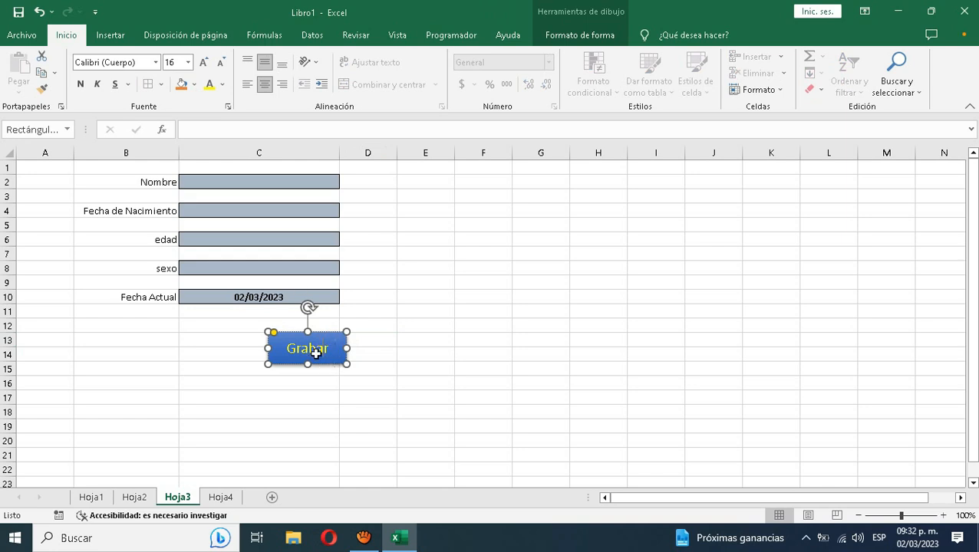
right_click(332, 349)
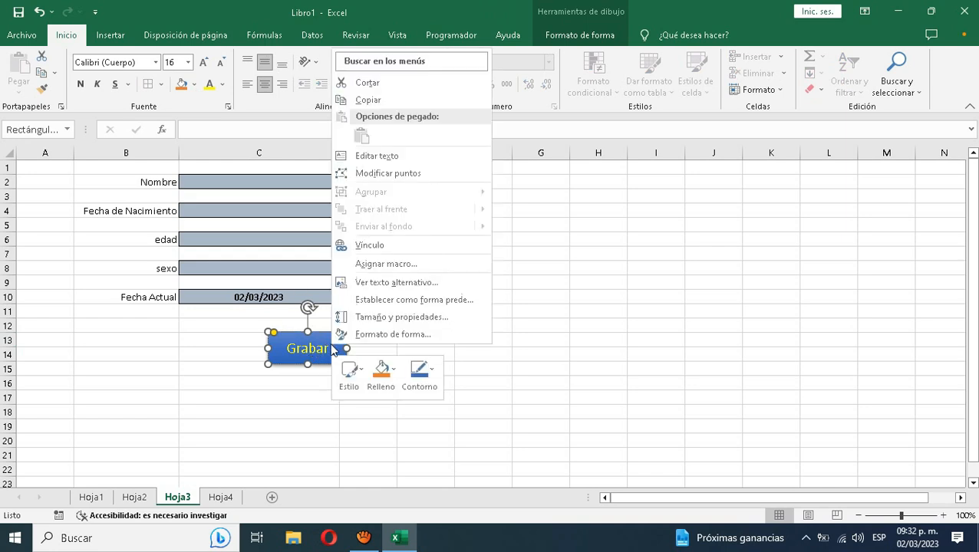
click(383, 263)
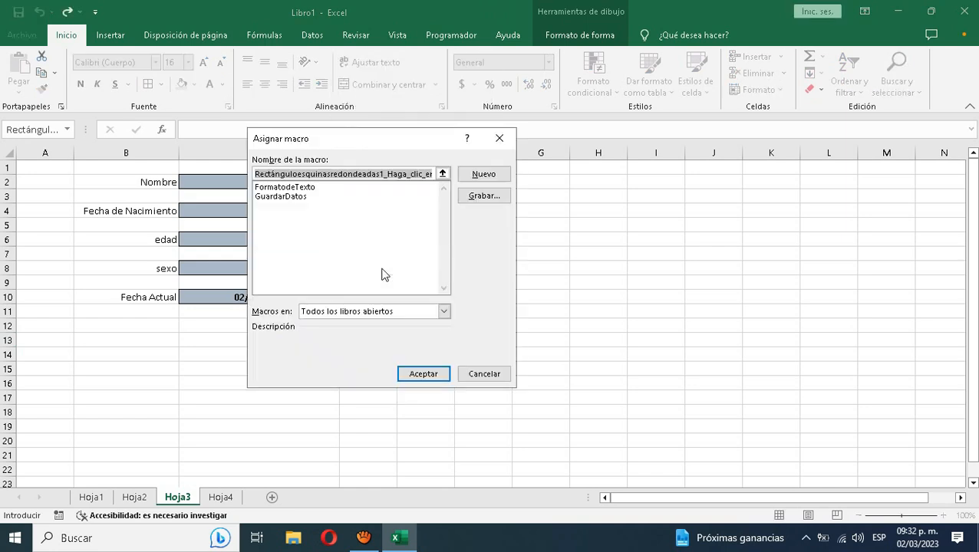
click(281, 197)
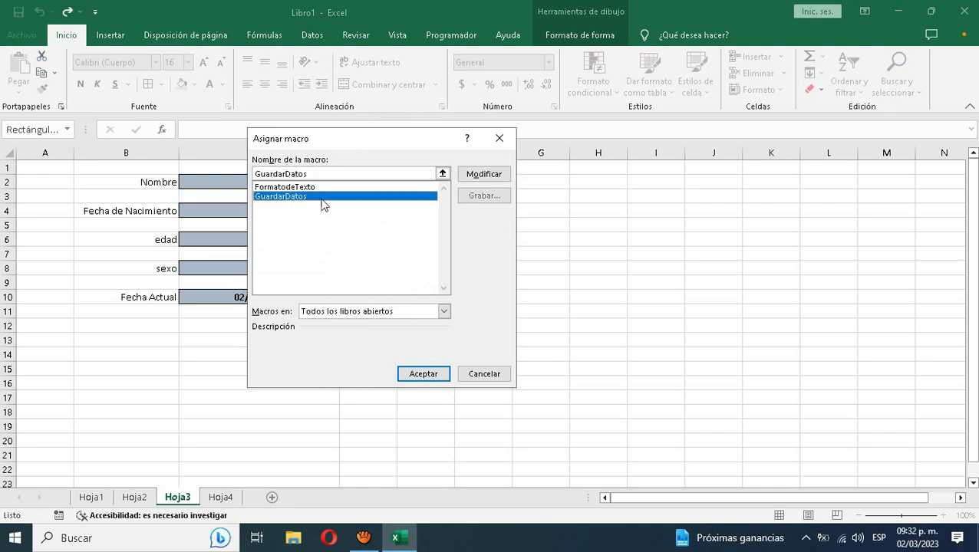
click(415, 379)
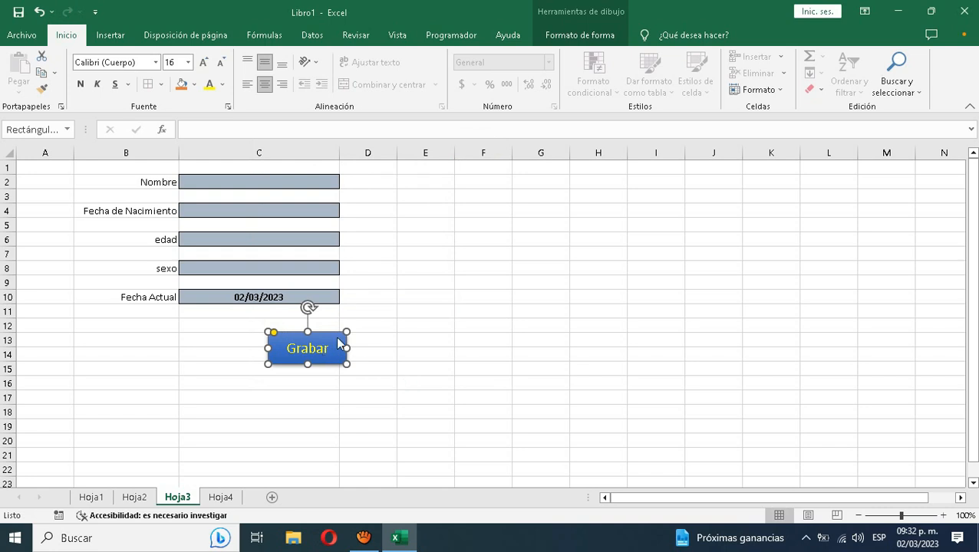
click(378, 366)
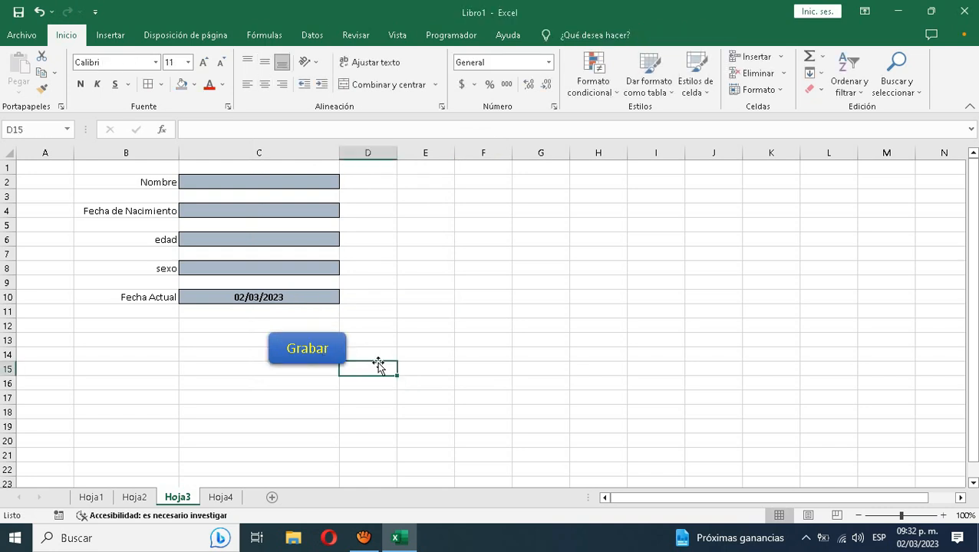
Fill in the person's full name in C2 and the date of birth in C4 of the form
click(226, 182)
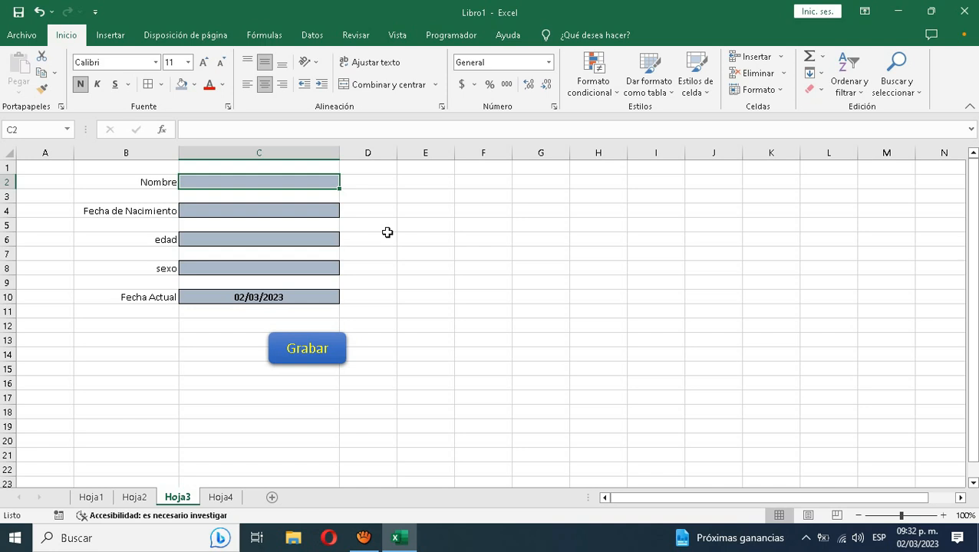
text(Sandra)
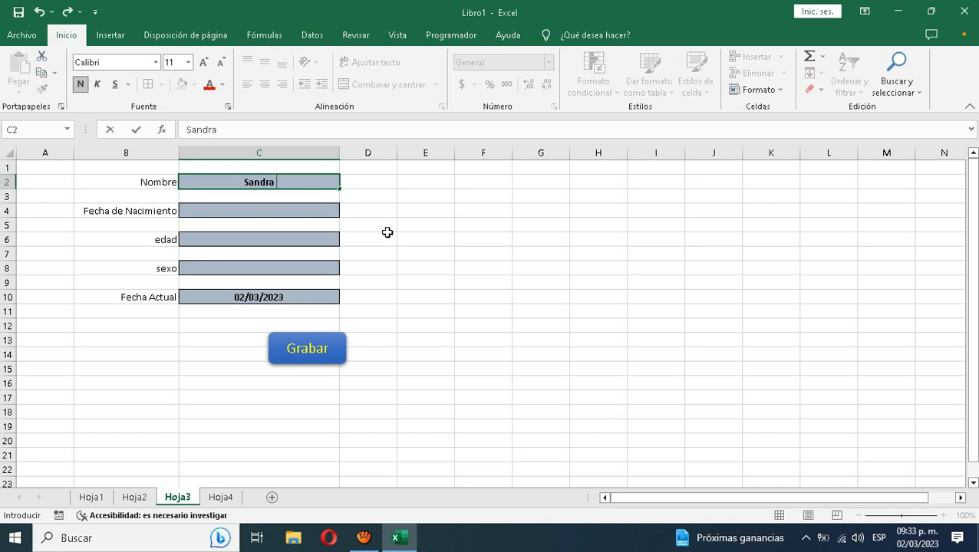
text(Martínez)
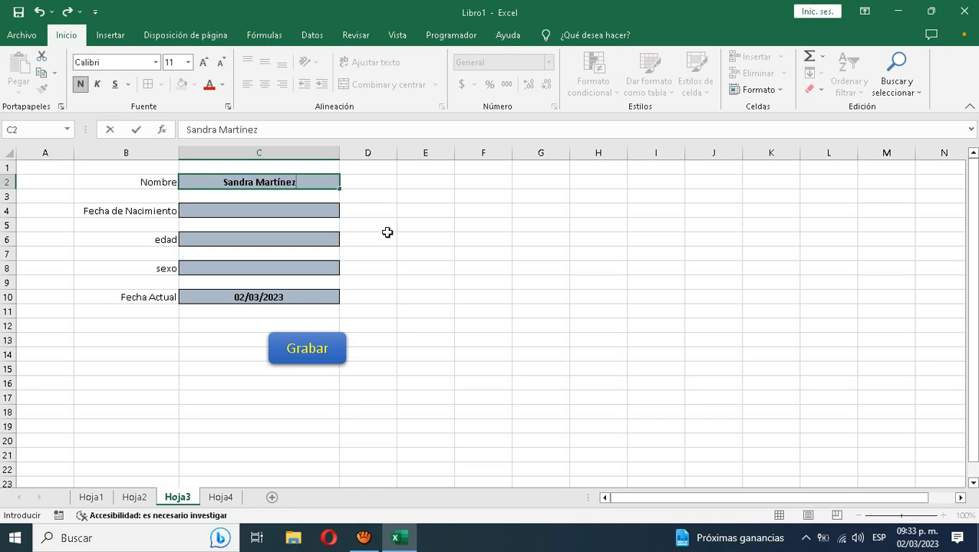
text( F.)
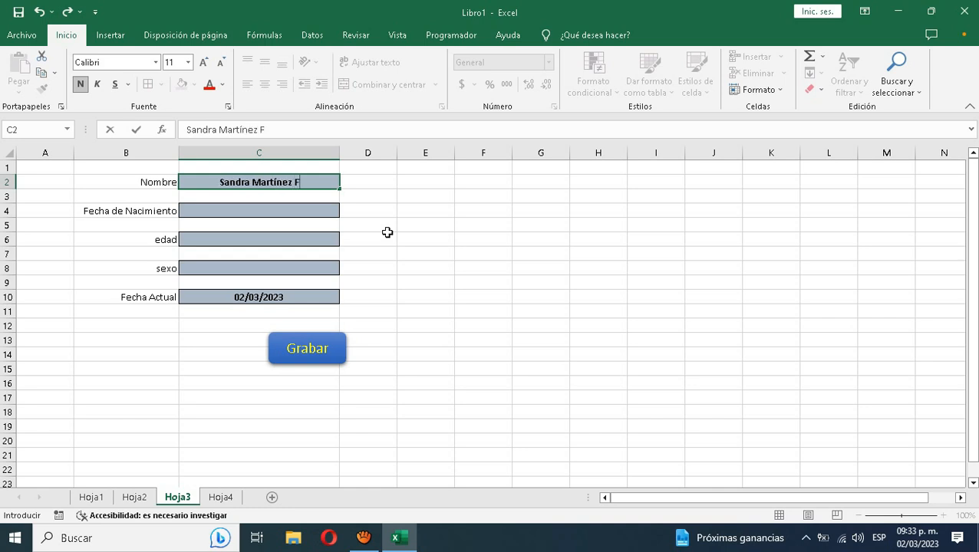
click(279, 215)
text(12)
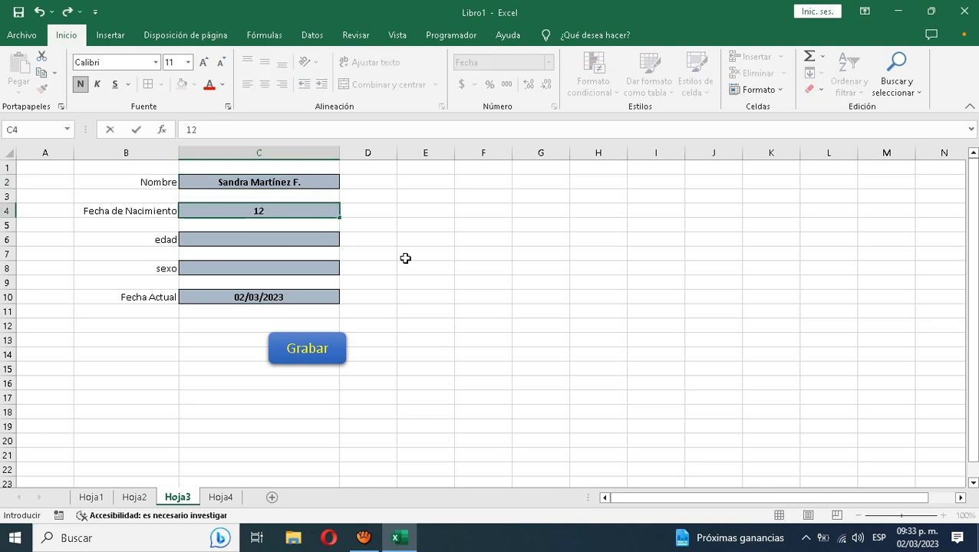
text(/05/2010)
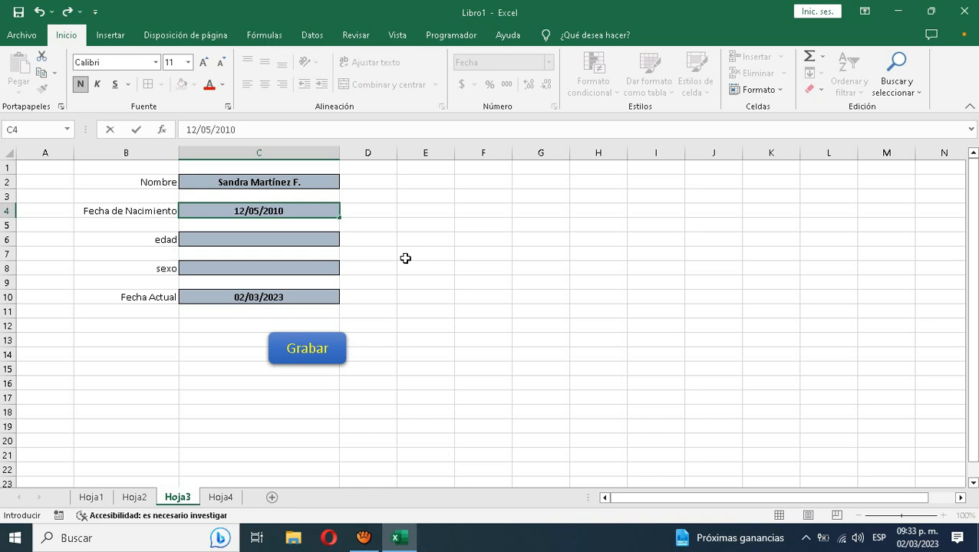
key(Return)
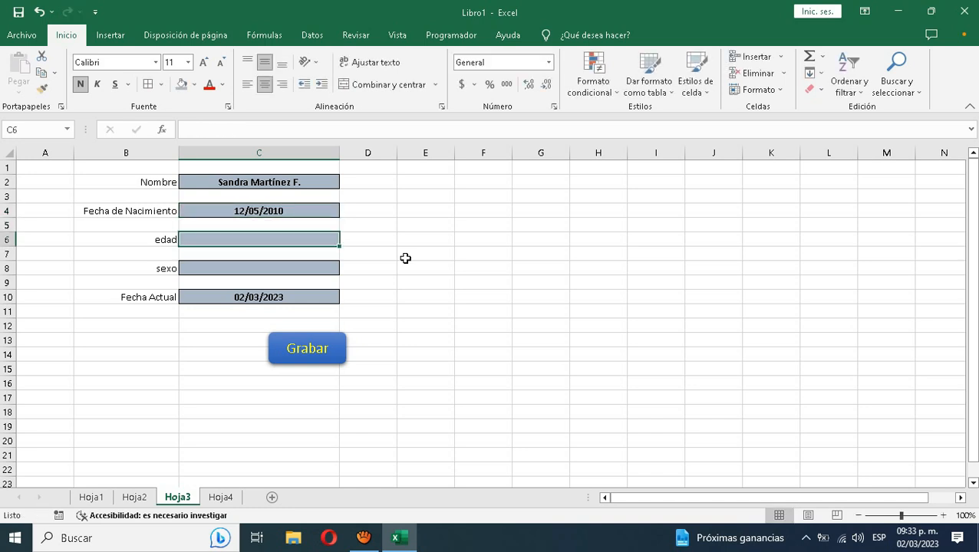
Enter 13 as the edad and Femenino as the sexo in the form
text(13)
key(Return)
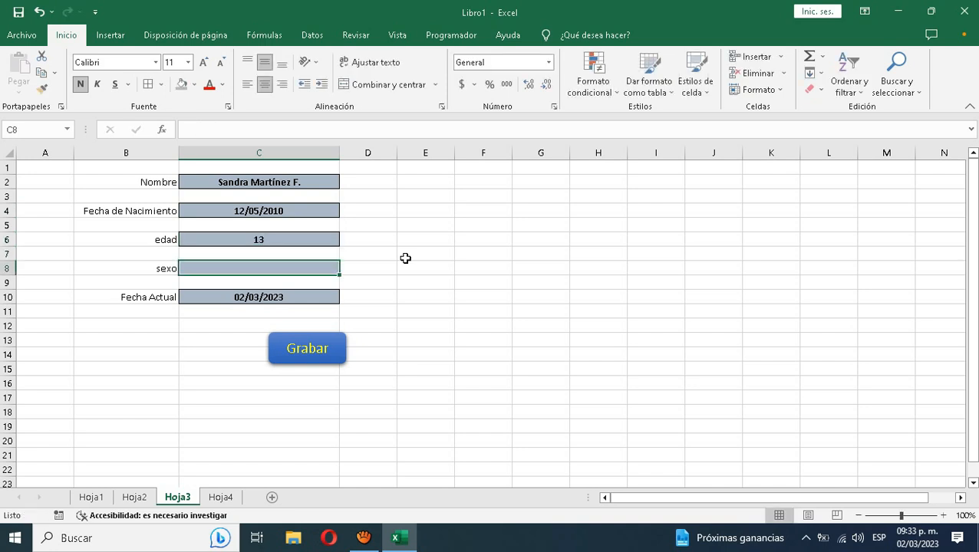
text(Femenino)
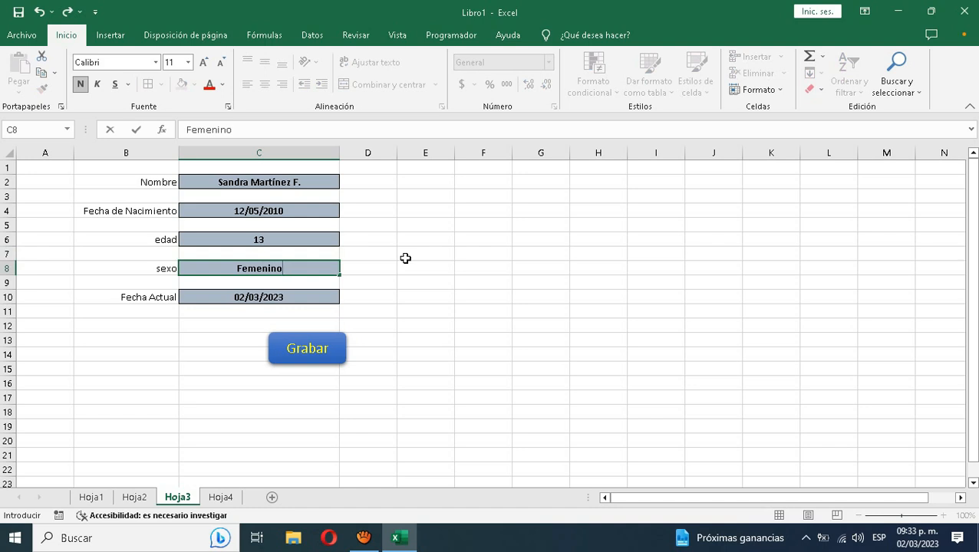
click(425, 296)
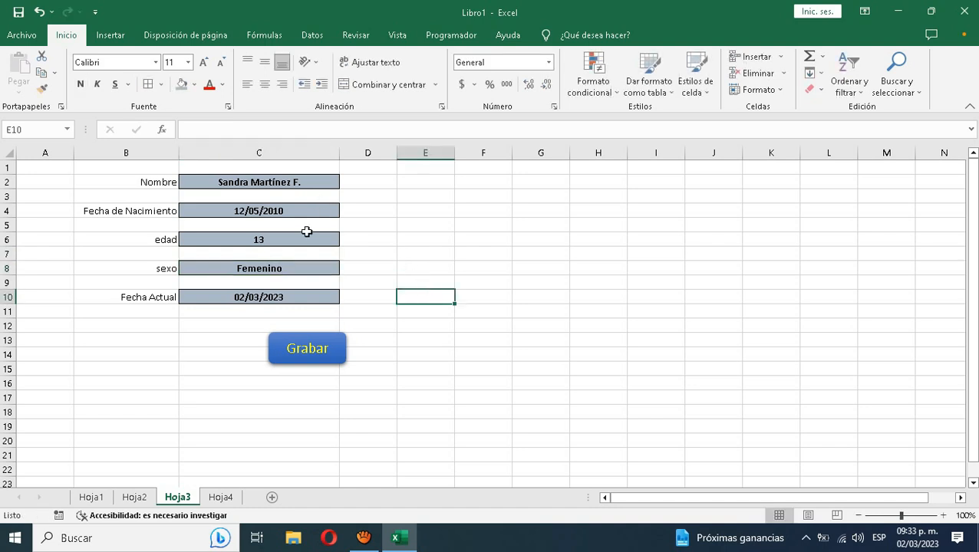
Run the GuardarDatos macro with the Grabar shape to save the record on Hoja4, and return to Hoja3
click(312, 354)
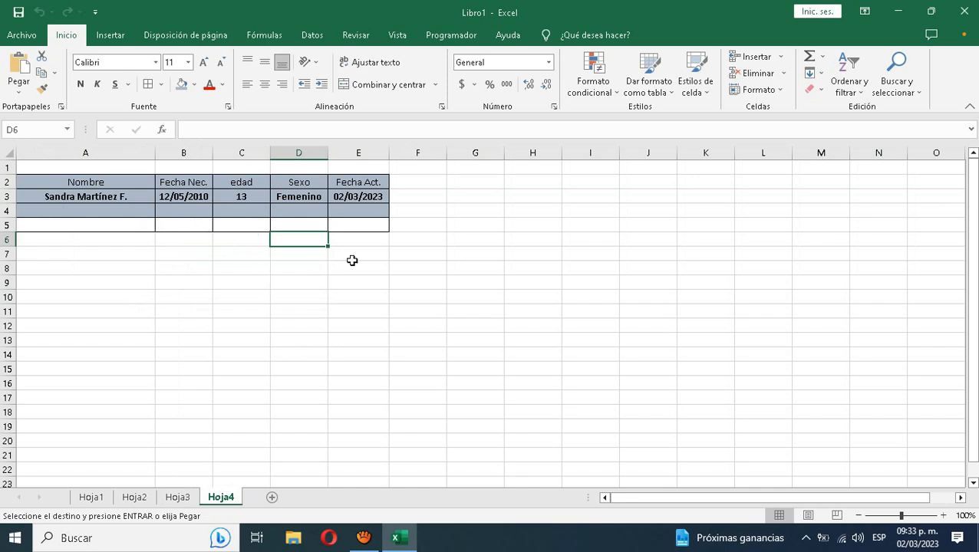
click(172, 265)
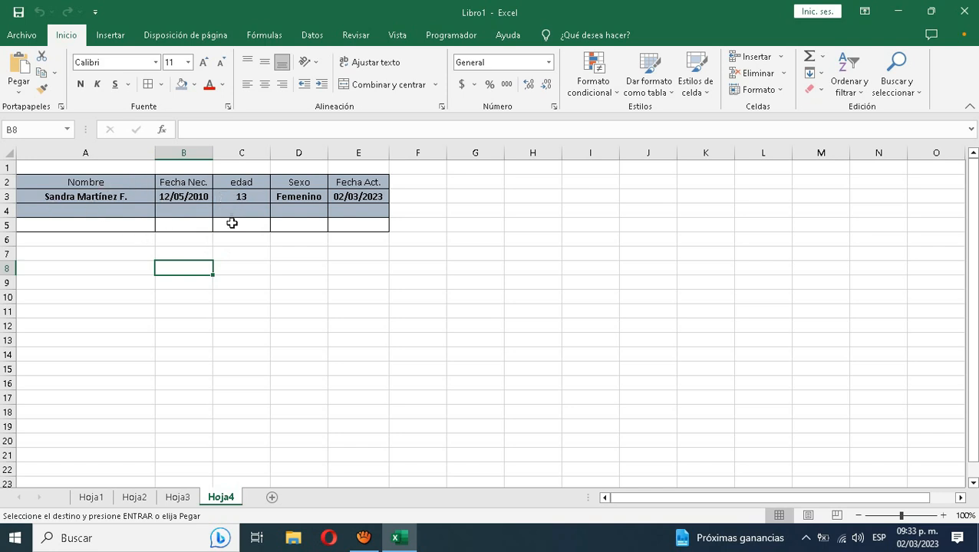
click(184, 497)
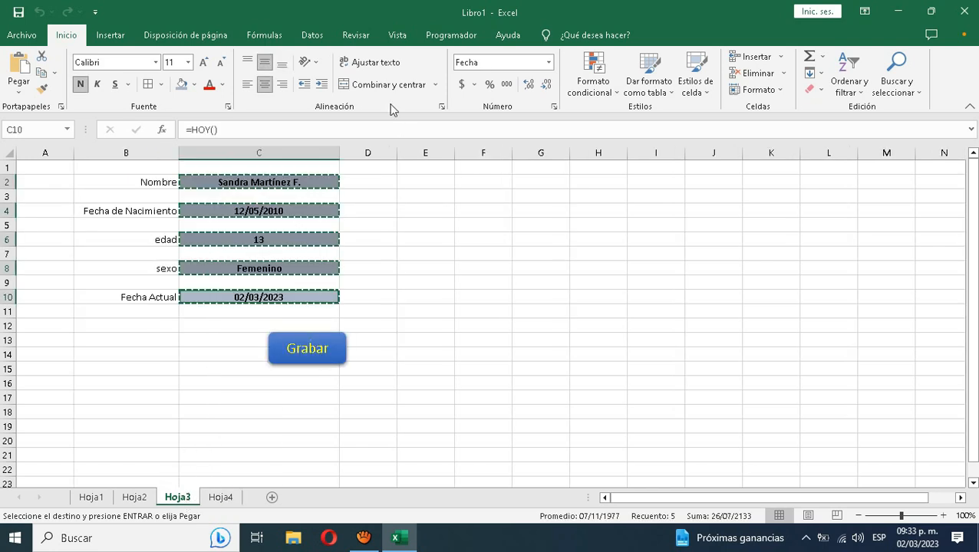
Cancel the copy selection and clear the form cells C2:C8, keeping the Fecha Actual formula
key(Escape)
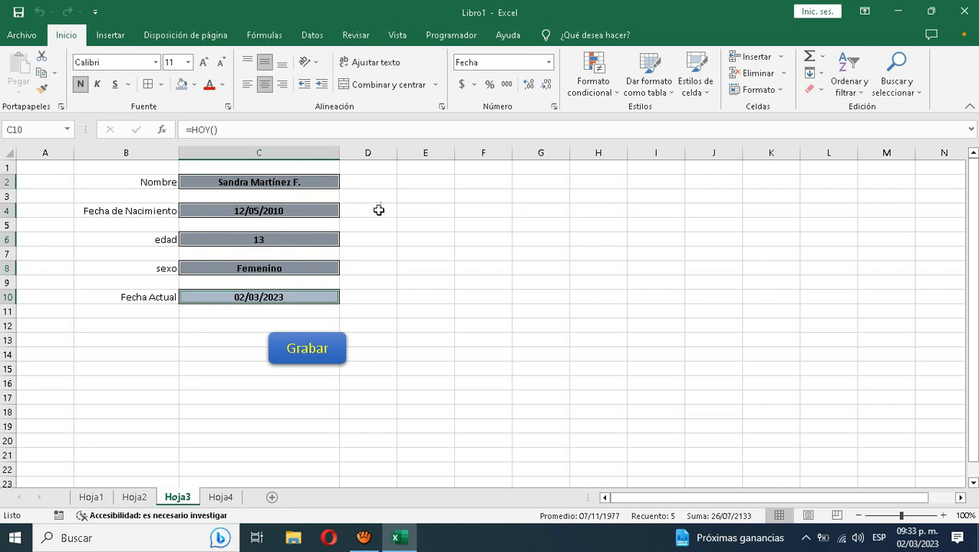
click(353, 207)
click(279, 184)
drag(279, 184, 281, 263)
key(Delete)
click(384, 266)
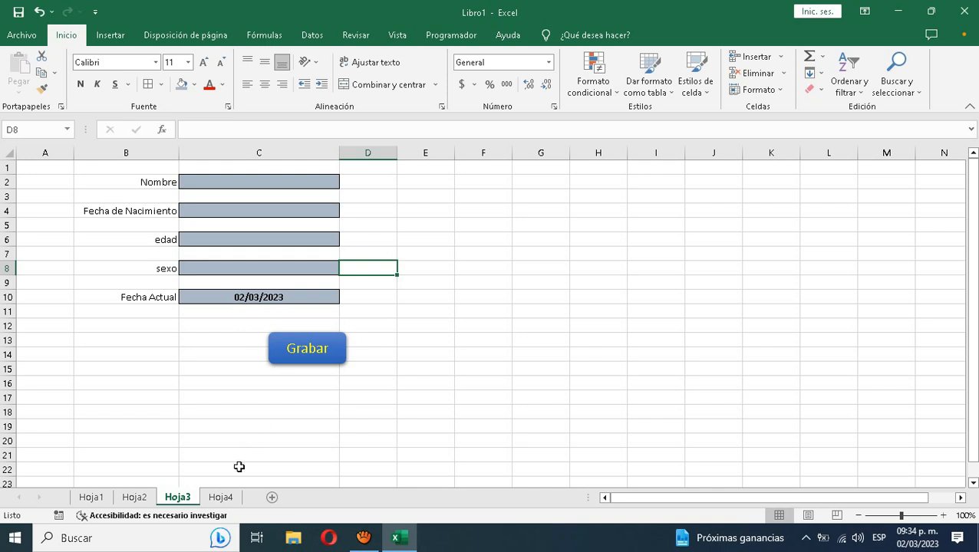
click(358, 543)
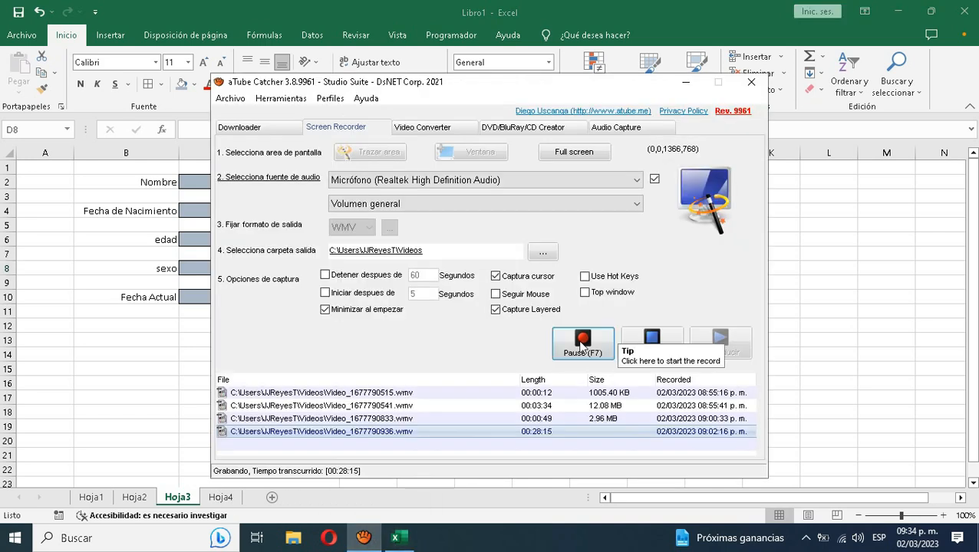
click(687, 82)
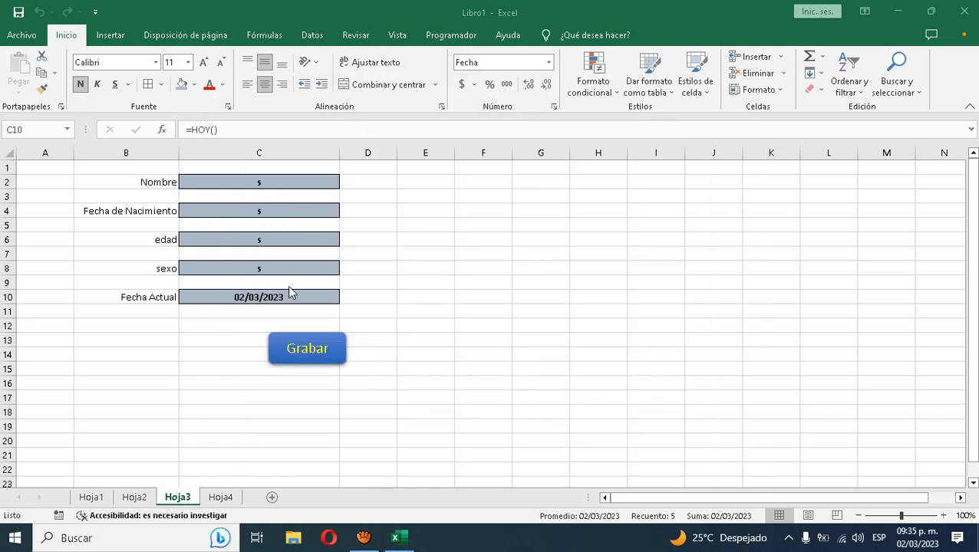